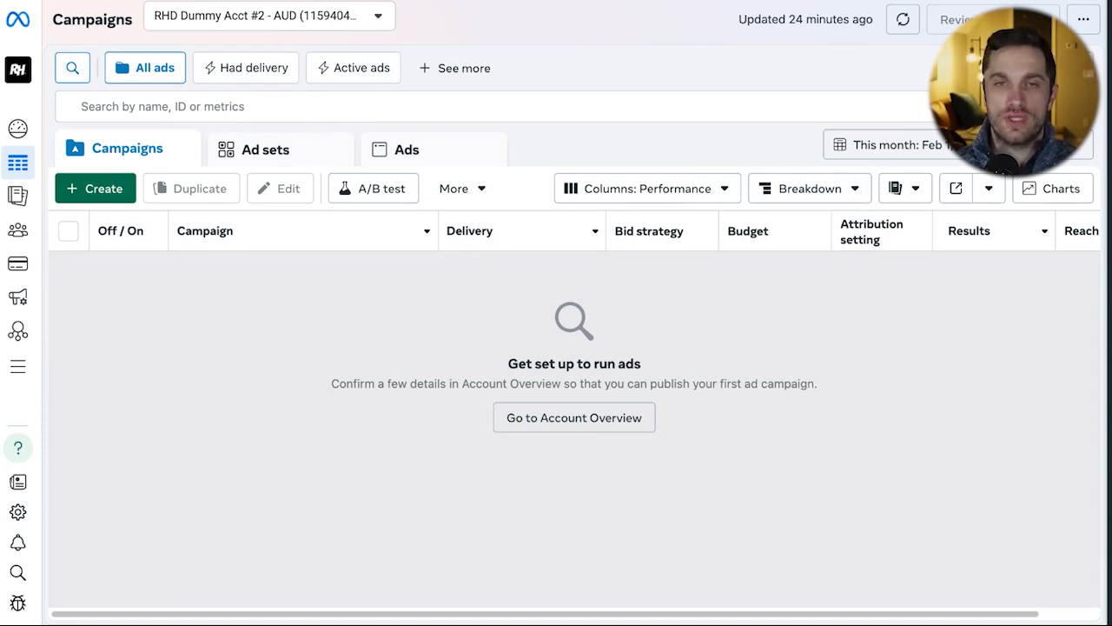
Start creating a new campaign and review the available buying types
left_click(95, 188)
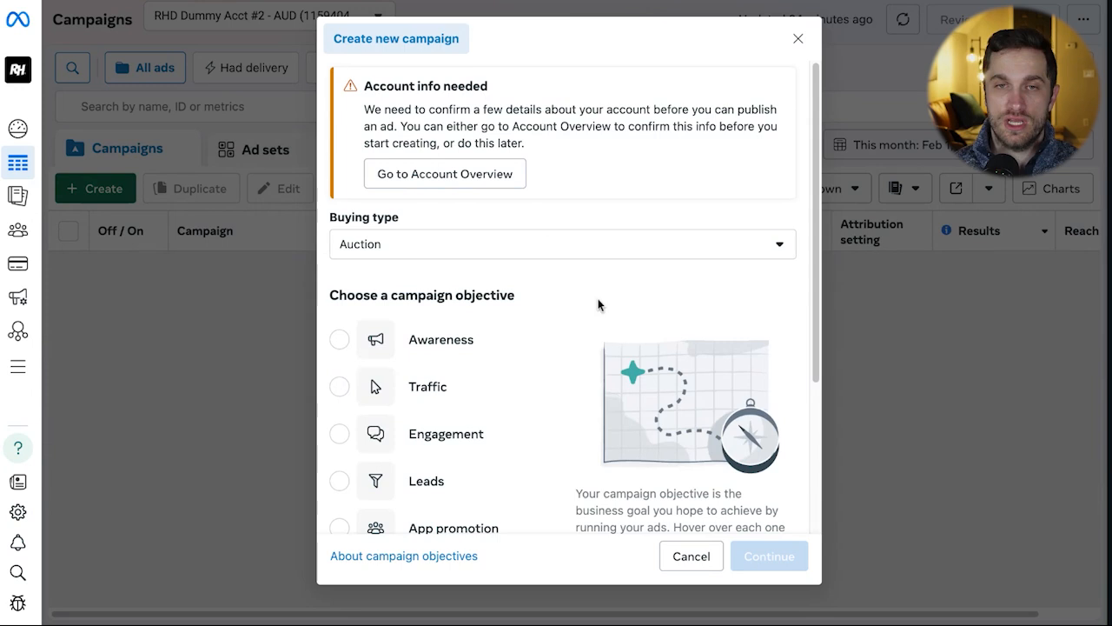
left_click(658, 252)
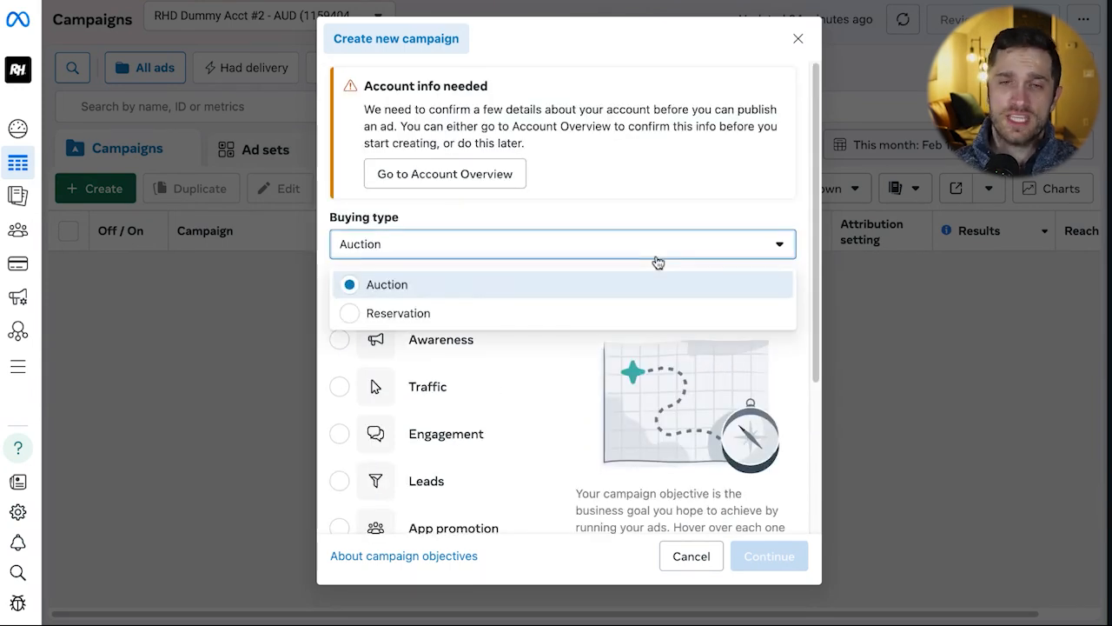
left_click(653, 212)
scroll(571, 330, "down", 2)
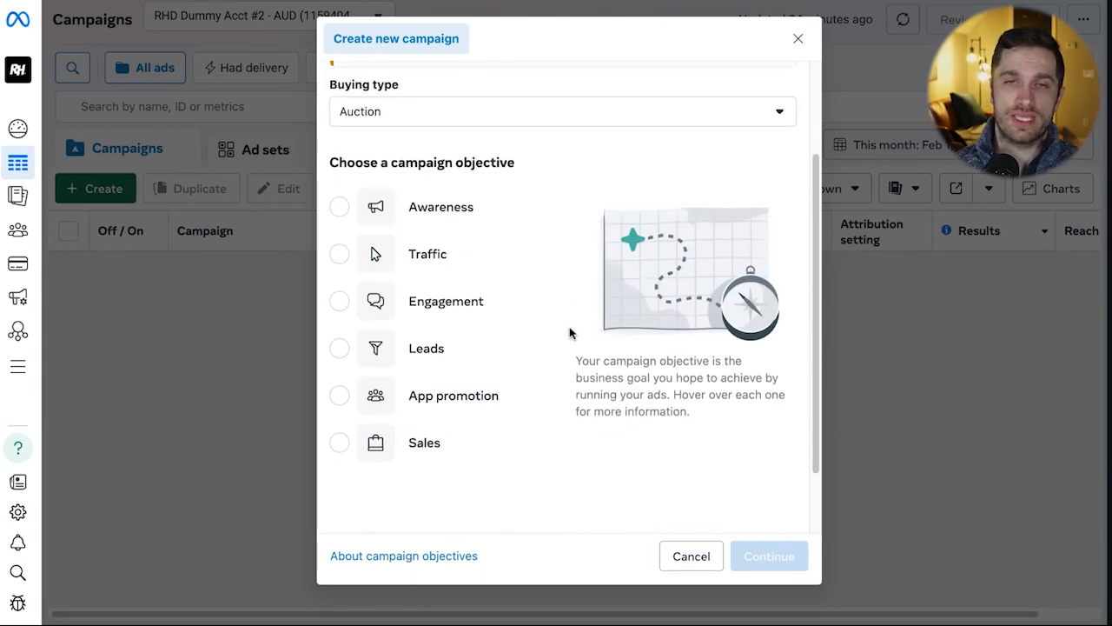
left_click(630, 121)
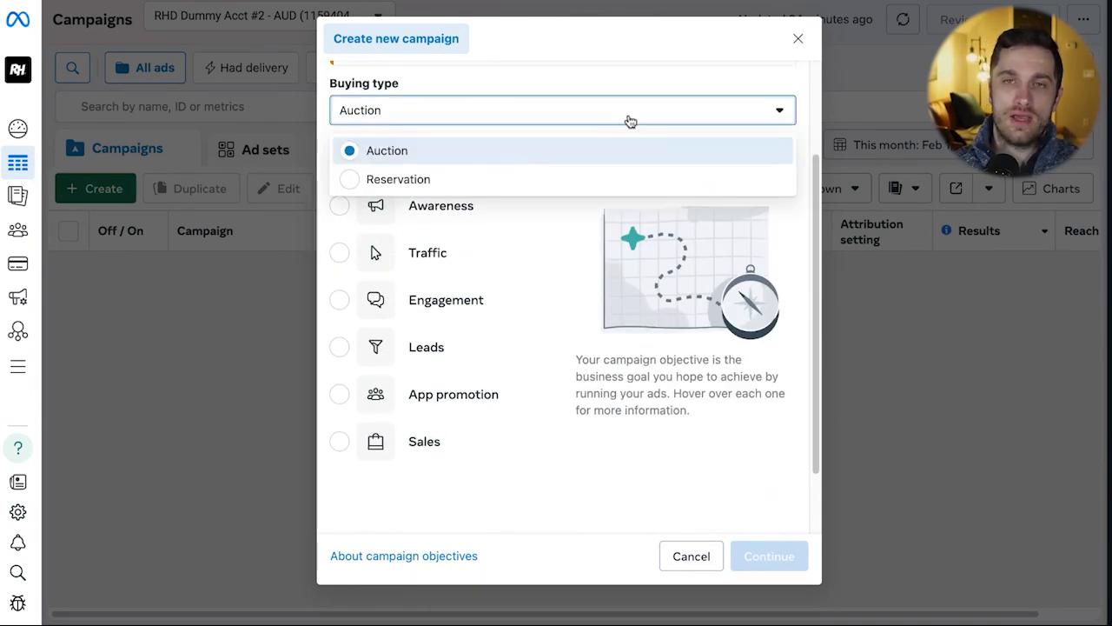
scroll(563, 152, "up", 2)
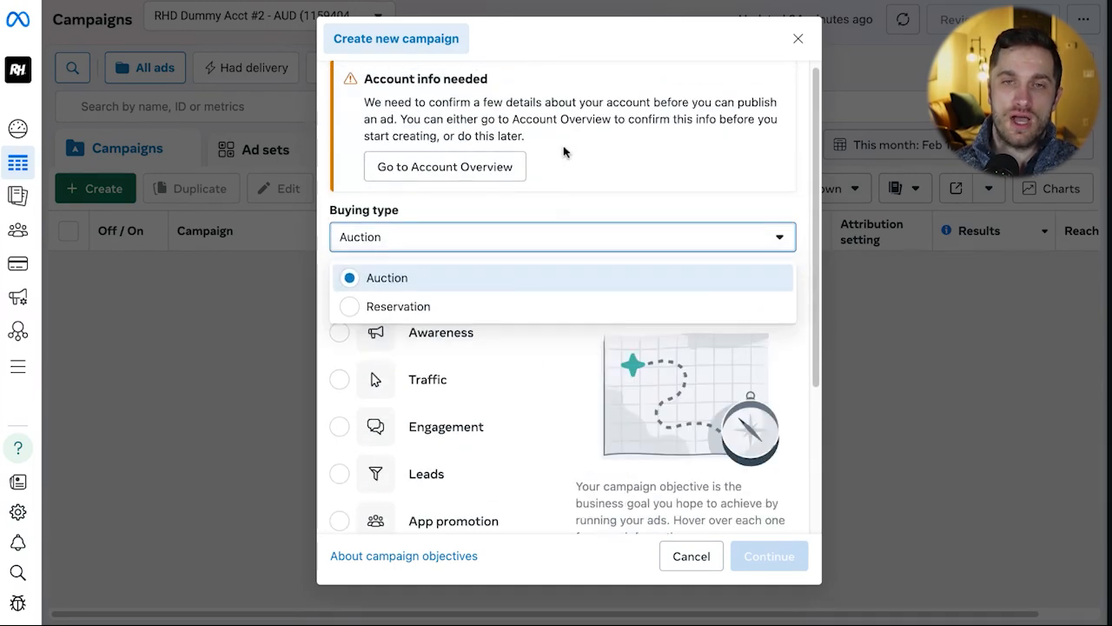
left_click(575, 174)
Try the Reservation buying type to compare its campaign objectives, and set the buying type back to Auction
left_click(429, 244)
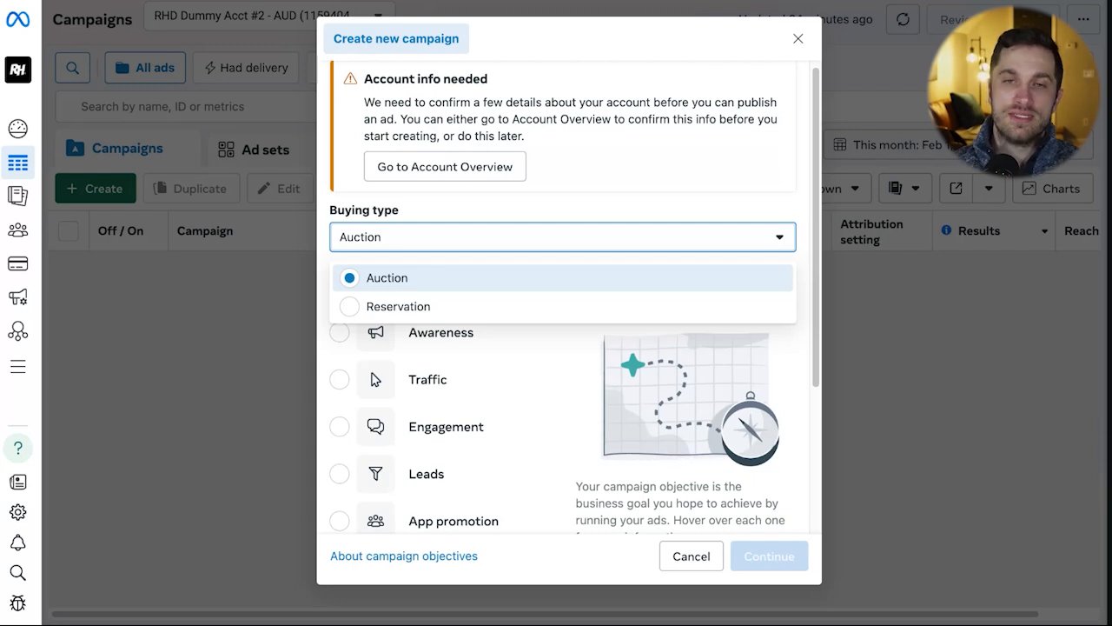
left_click(407, 314)
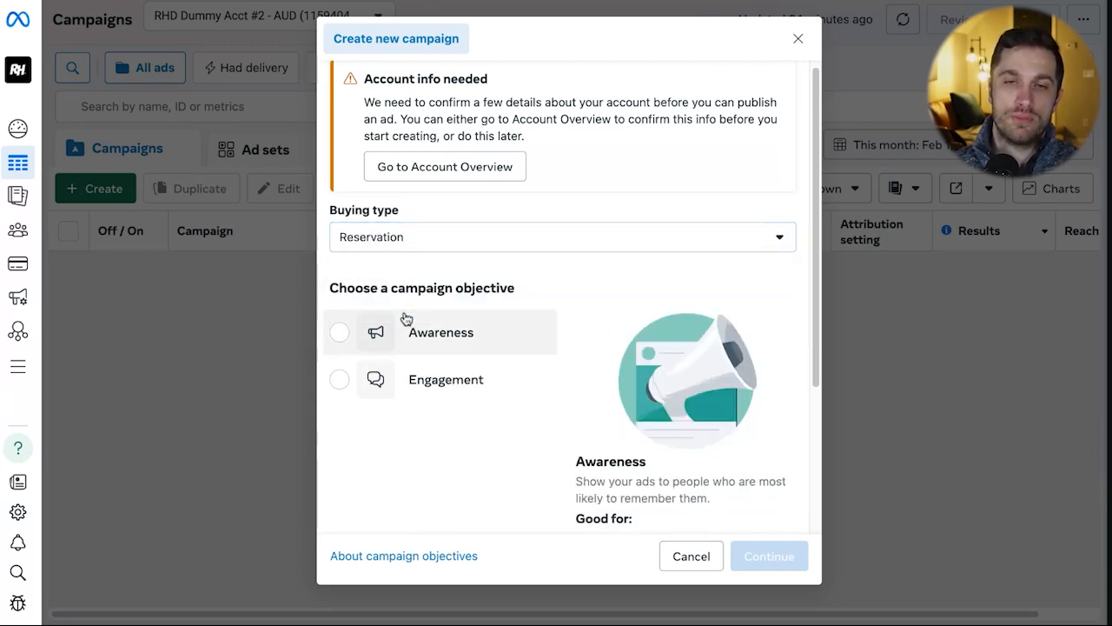
left_click(487, 247)
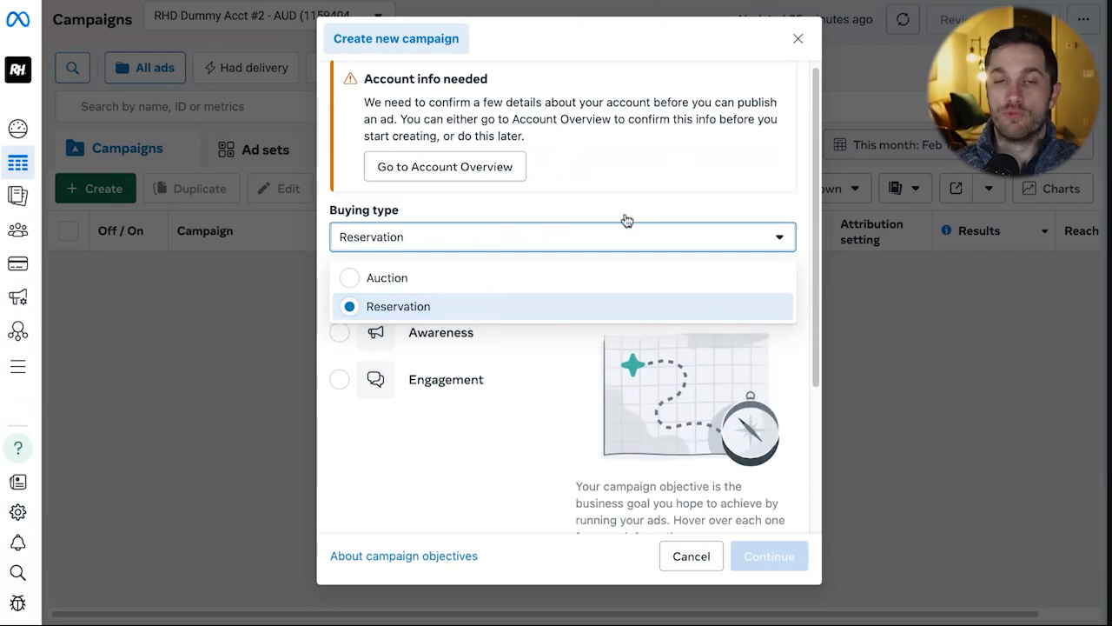
left_click(678, 158)
left_click(614, 237)
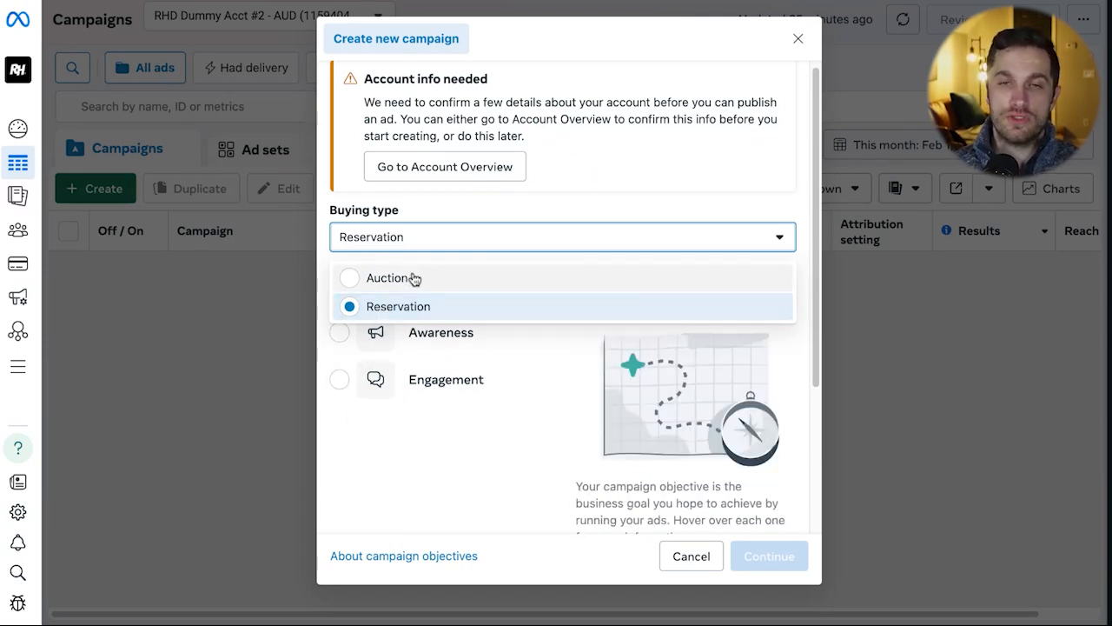
left_click(380, 280)
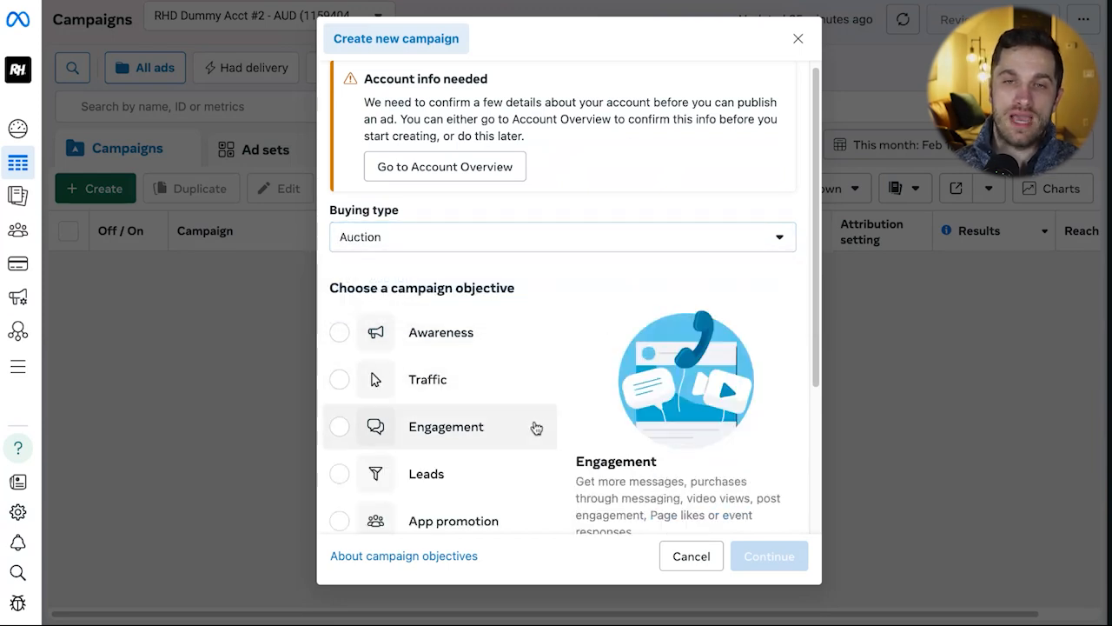
Choose Sales as the campaign objective and continue with the Manual sales campaign setup
scroll(546, 374, "down", 1)
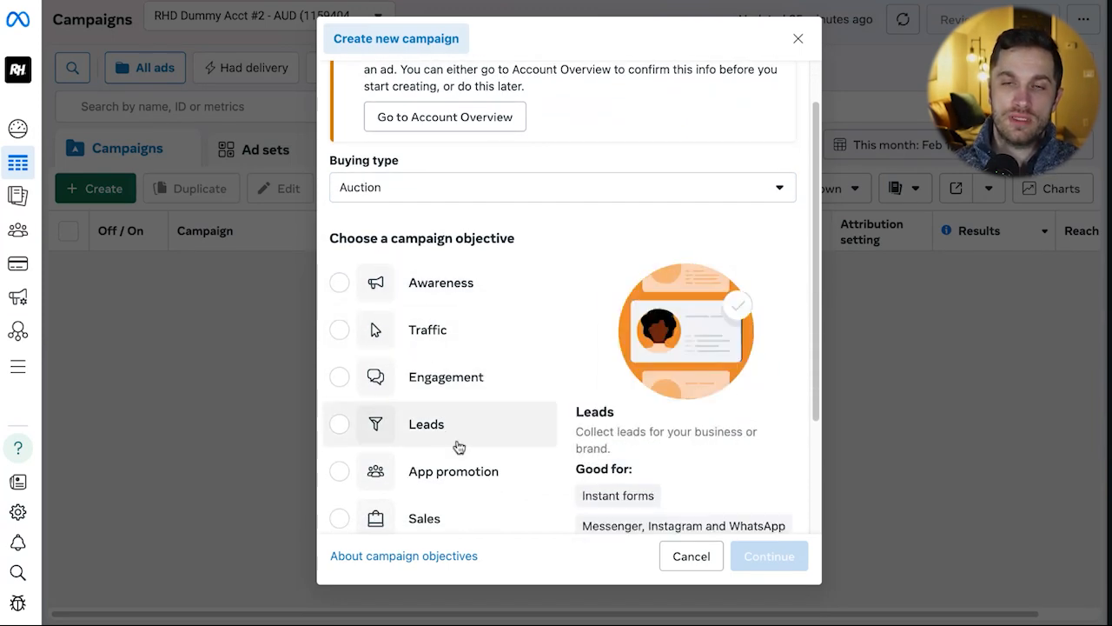
scroll(459, 447, "down", 3)
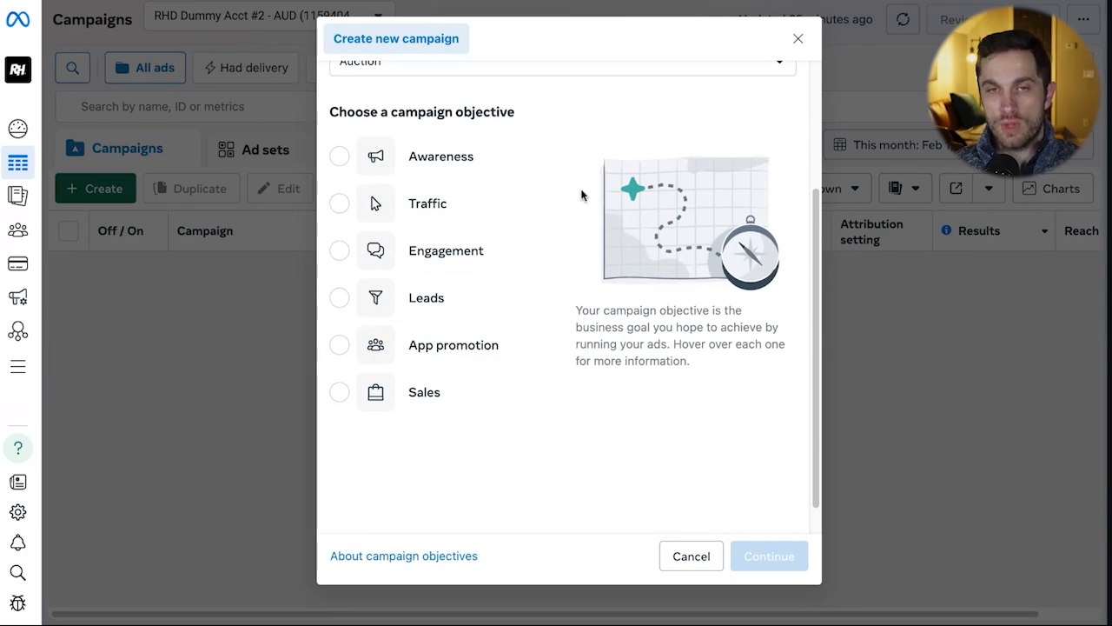
scroll(556, 296, "up", 1)
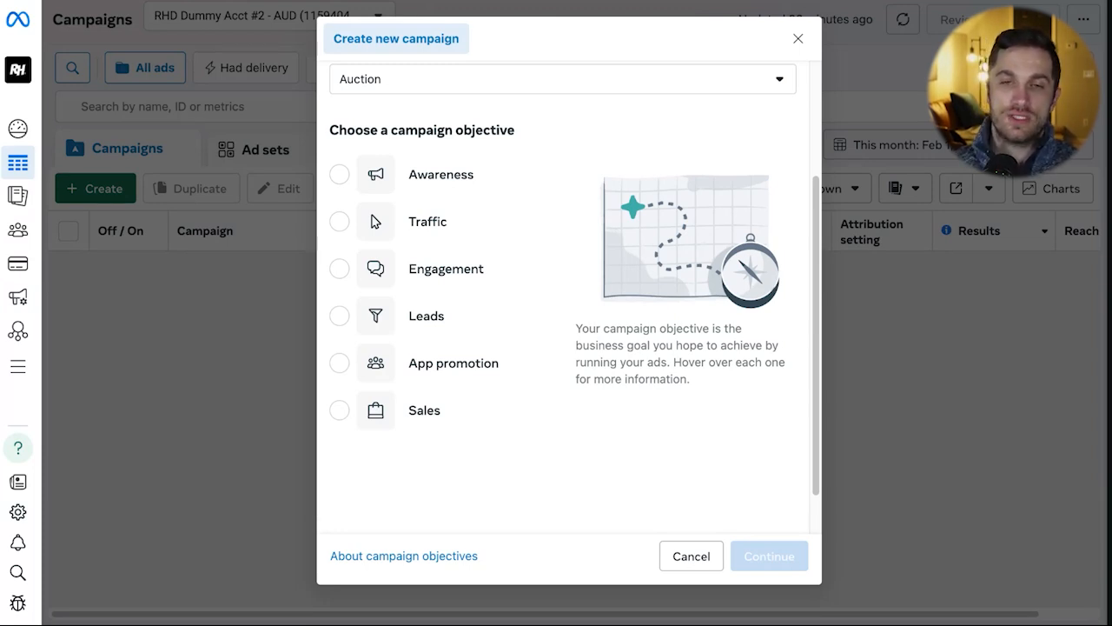
mouse_move(450, 420)
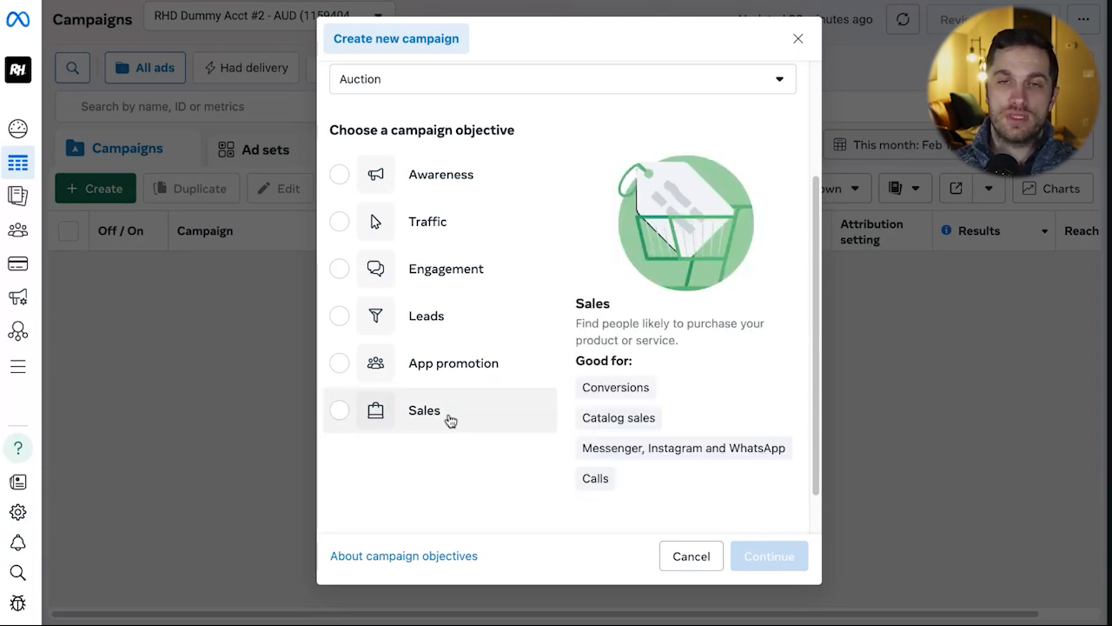
mouse_move(455, 194)
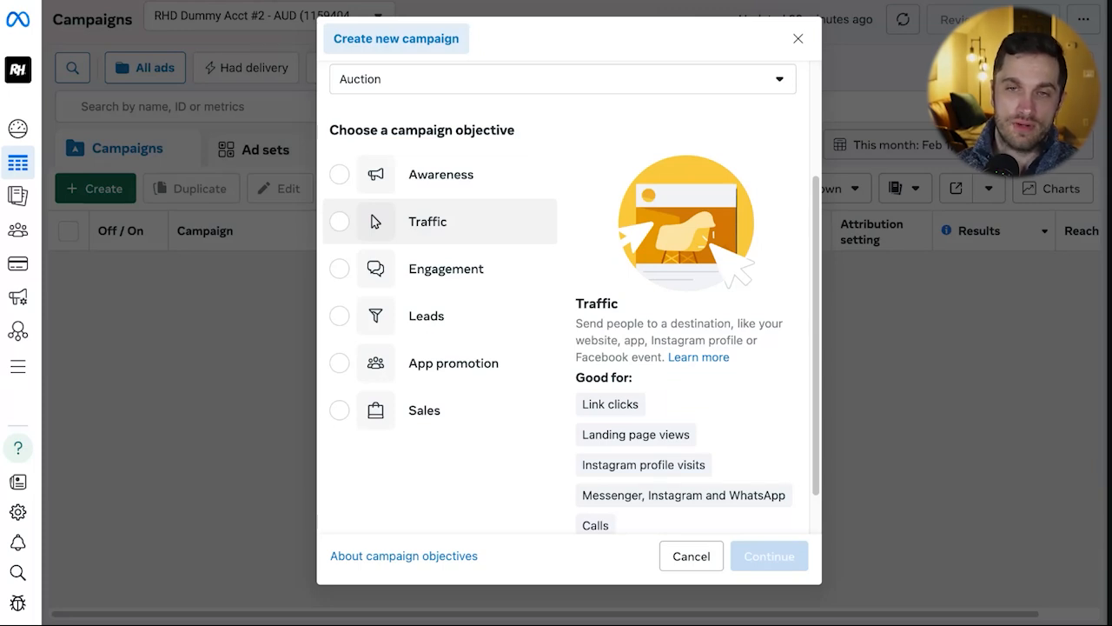
scroll(620, 242, "down", 1)
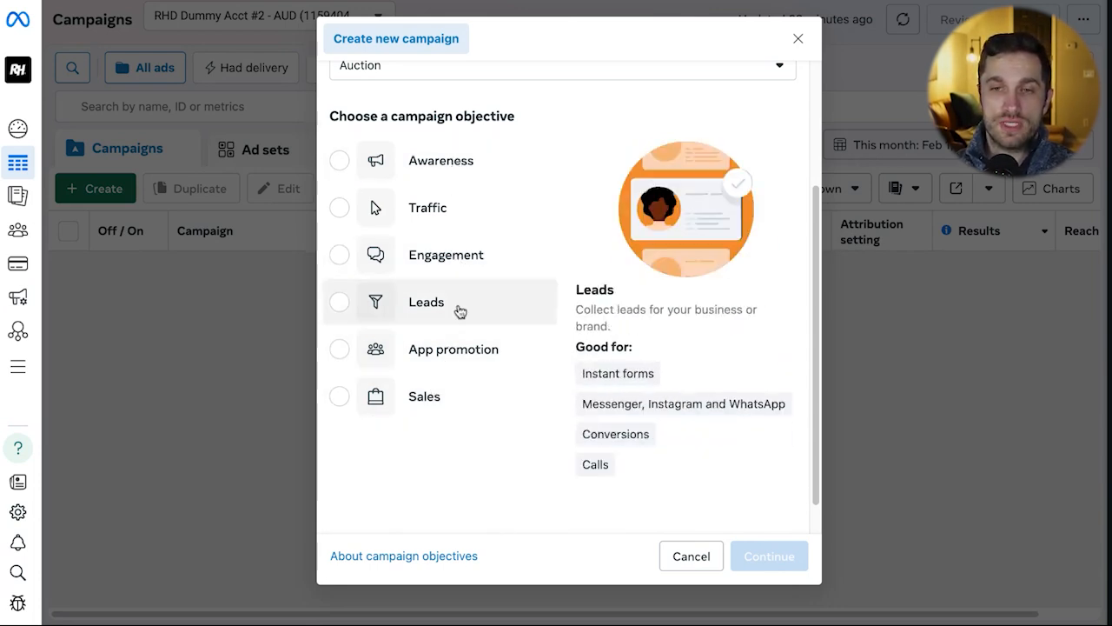
left_click(447, 393)
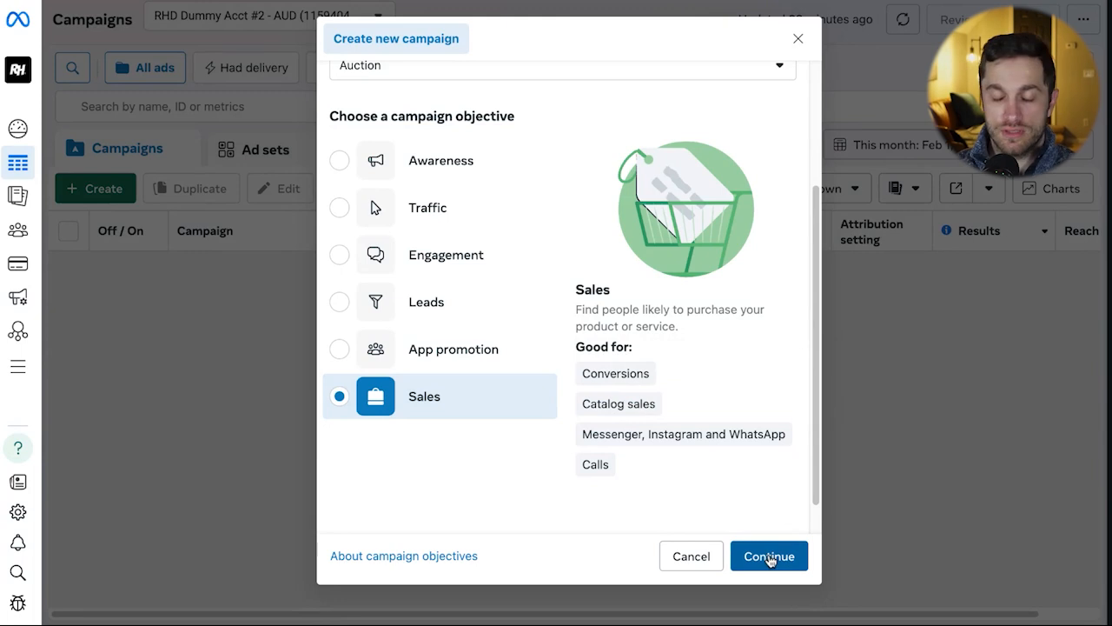
left_click(769, 556)
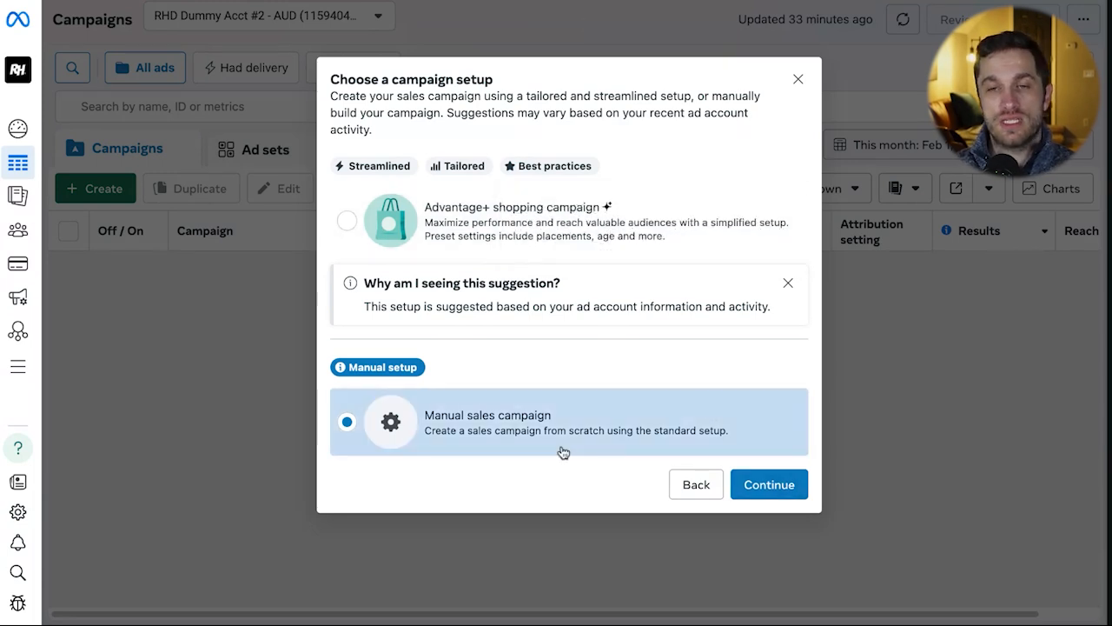
left_click(801, 478)
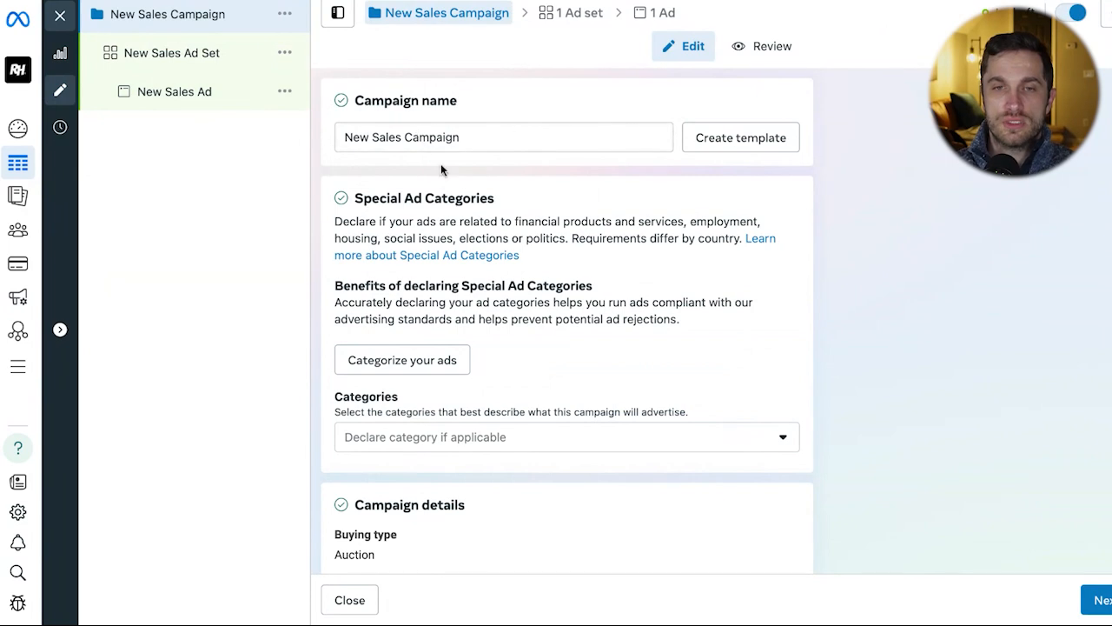
Examine the available Special Ad Categories and their descriptions without declaring one for the campaign
scroll(362, 256, "down", 3)
left_click(526, 195)
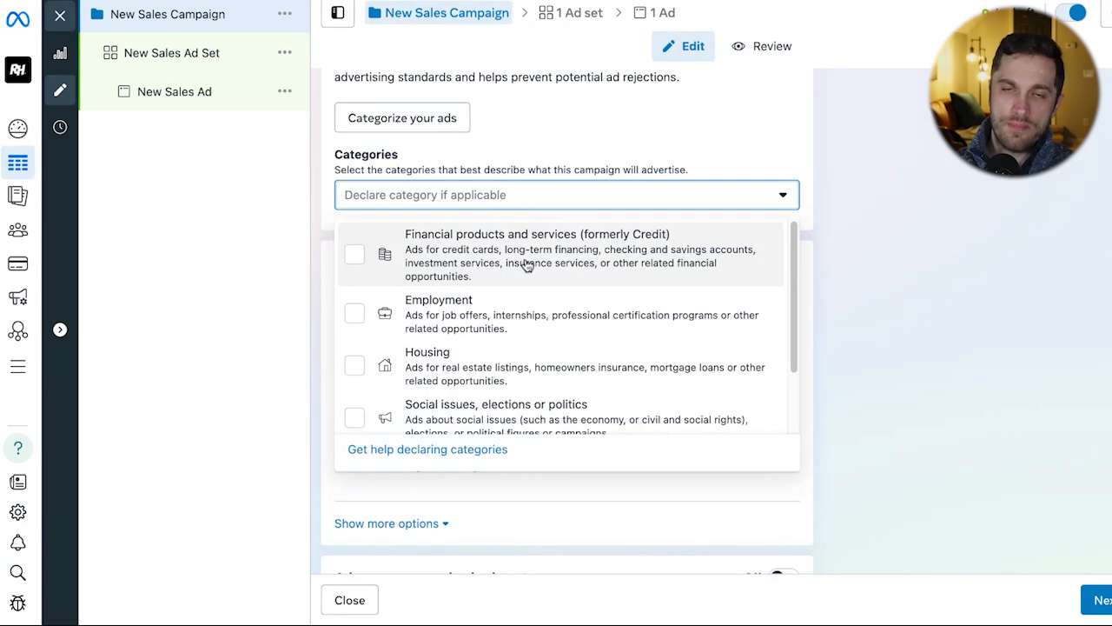
scroll(527, 263, "down", 2)
scroll(536, 261, "up", 2)
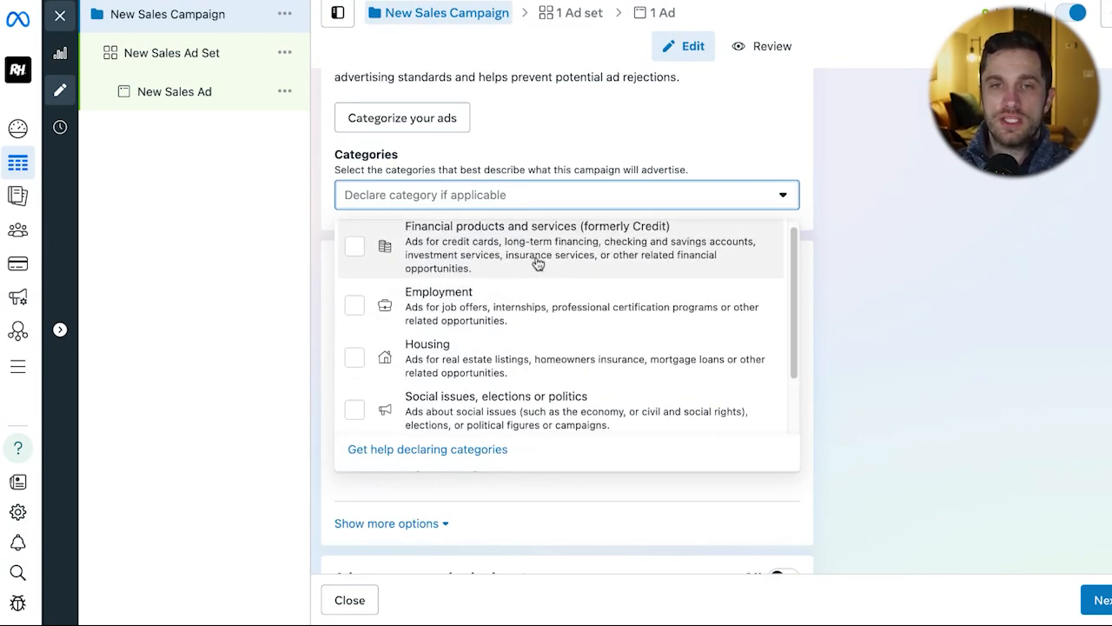
scroll(556, 259, "up", 1)
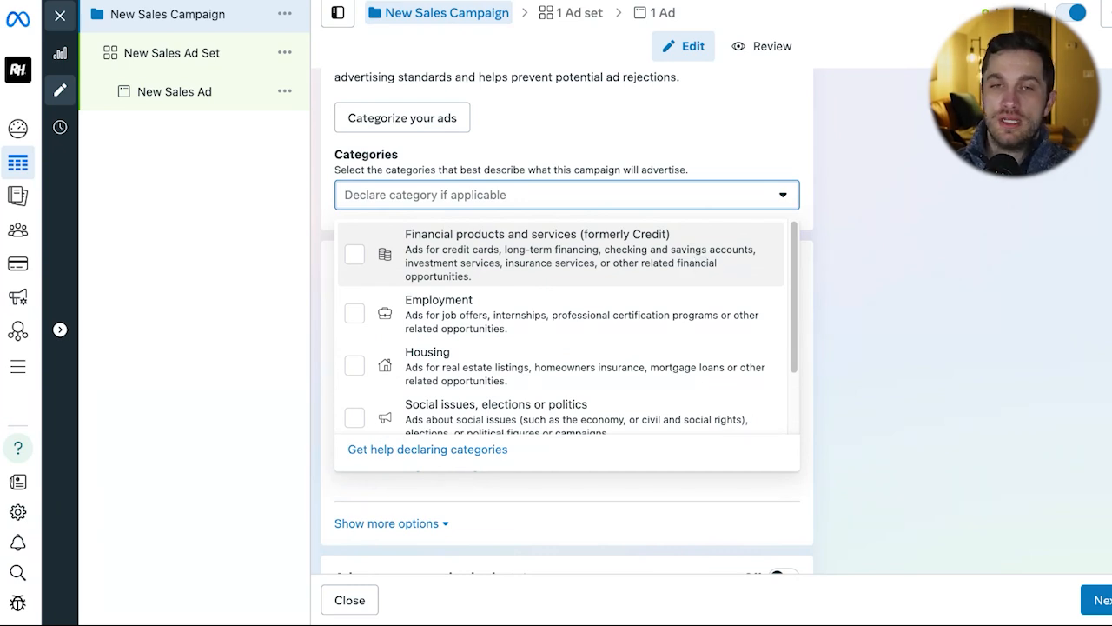
scroll(683, 390, "down", 3)
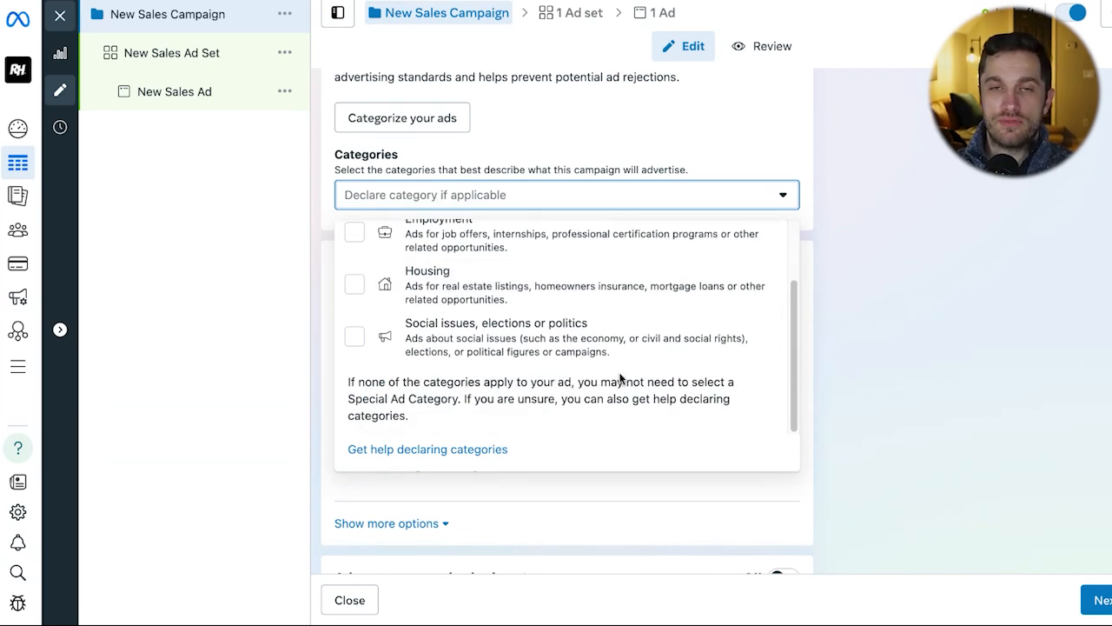
scroll(656, 377, "up", 3)
scroll(564, 379, "down", 2)
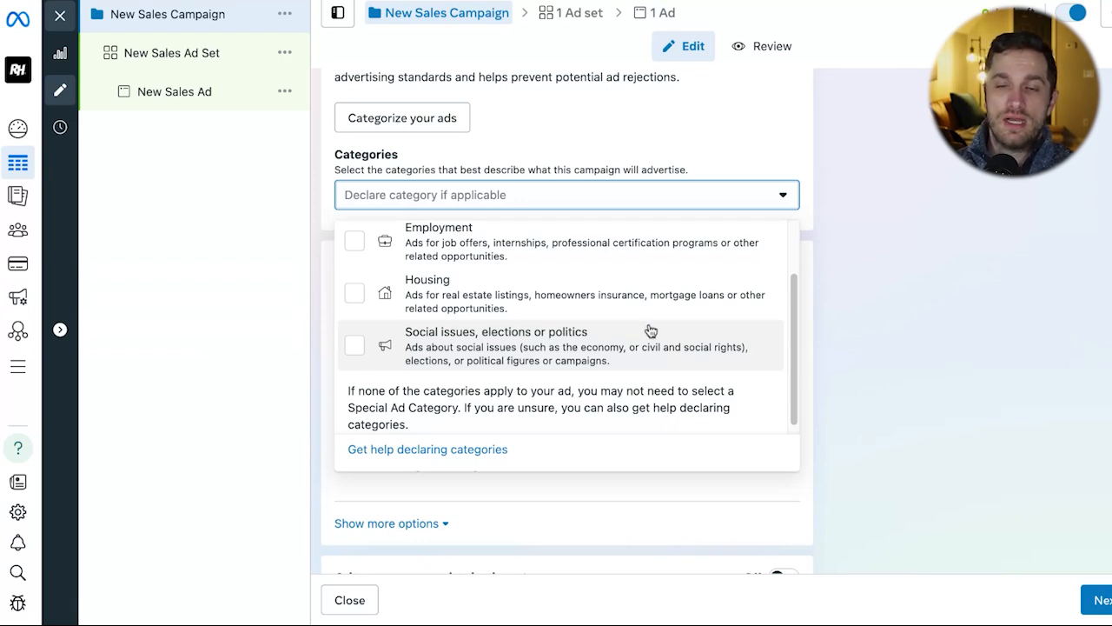
scroll(649, 328, "up", 1)
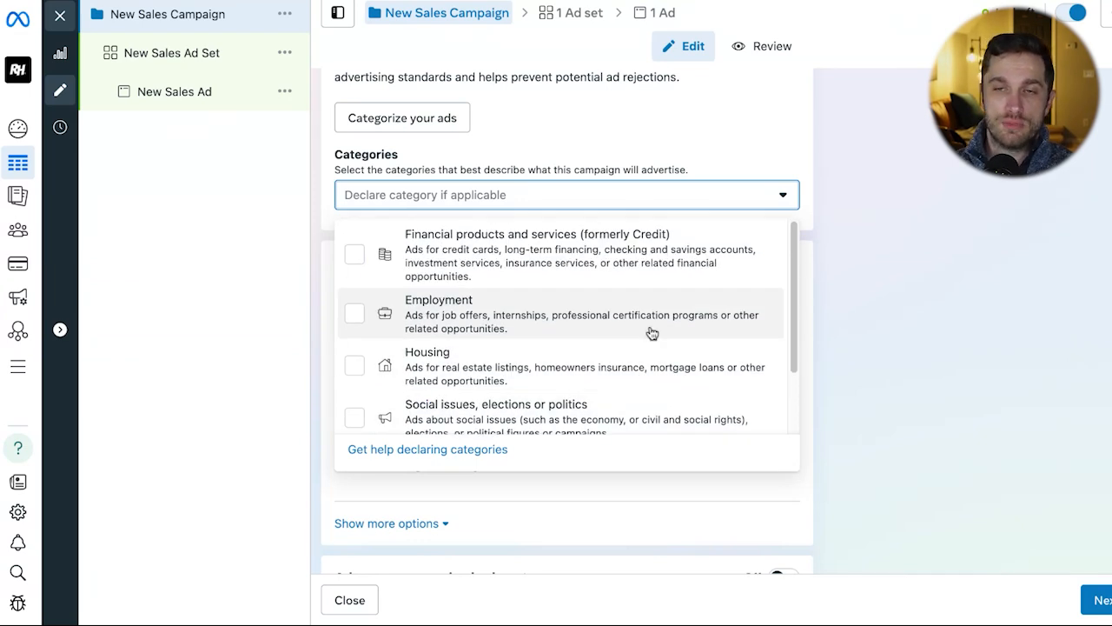
scroll(557, 327, "down", 1)
left_click(817, 299)
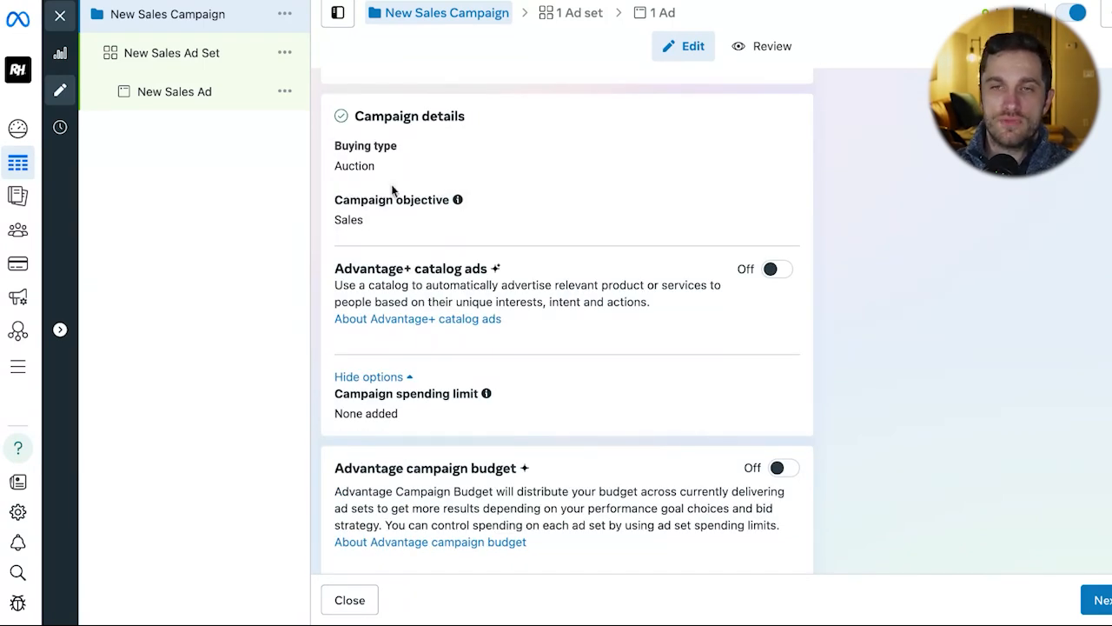
Turn on Advantage+ catalog ads to view the catalog setting, and turn it back off
scroll(403, 213, "down", 1)
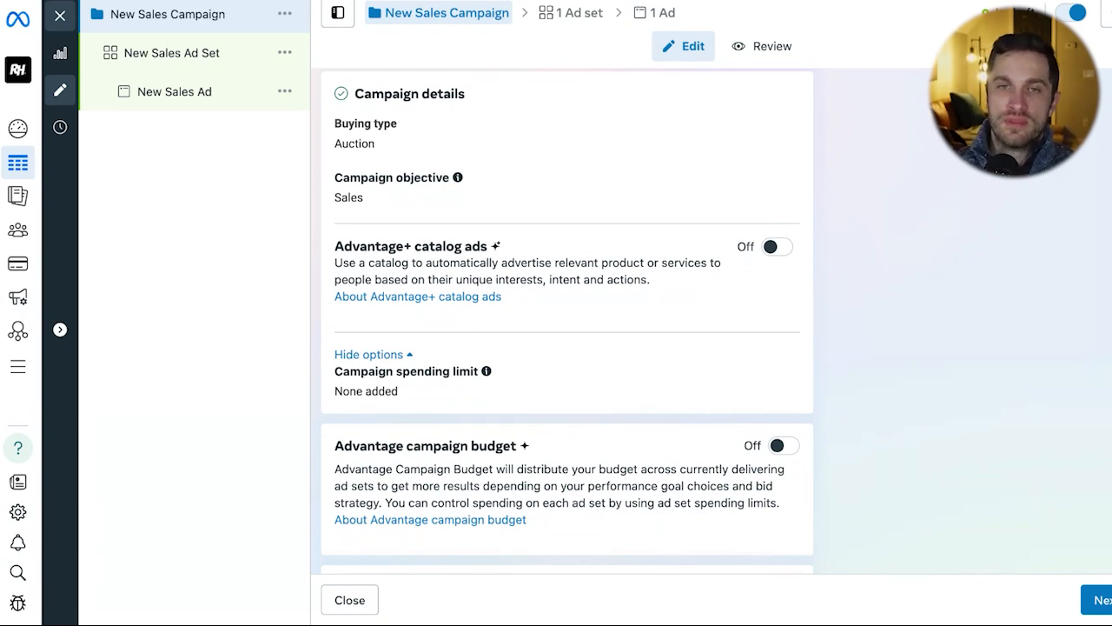
left_click(776, 250)
left_click(778, 250)
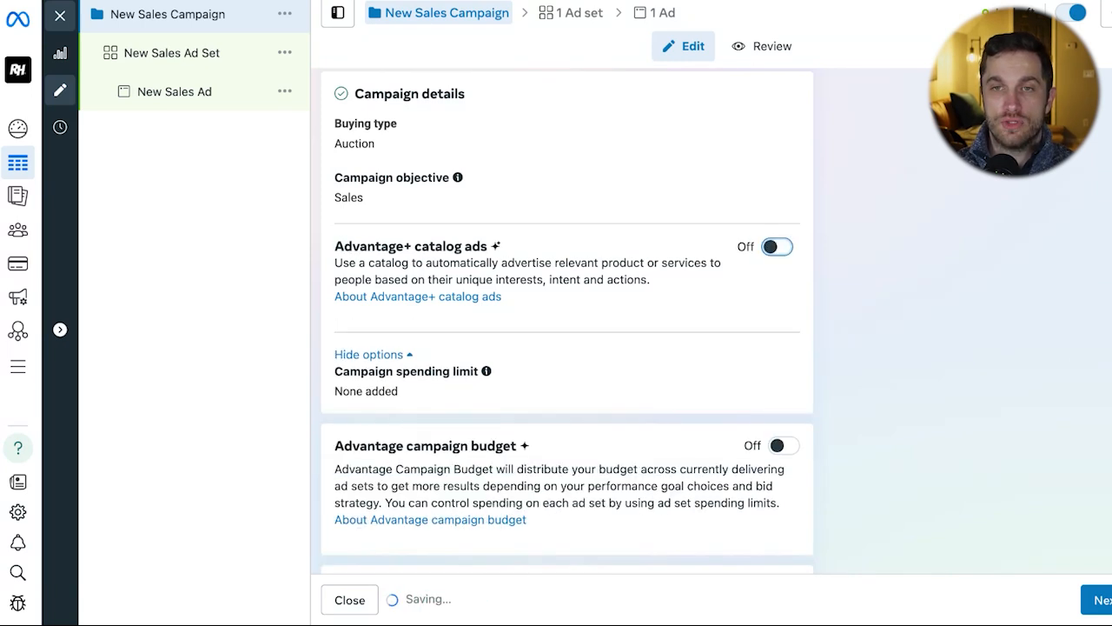
left_click(776, 250)
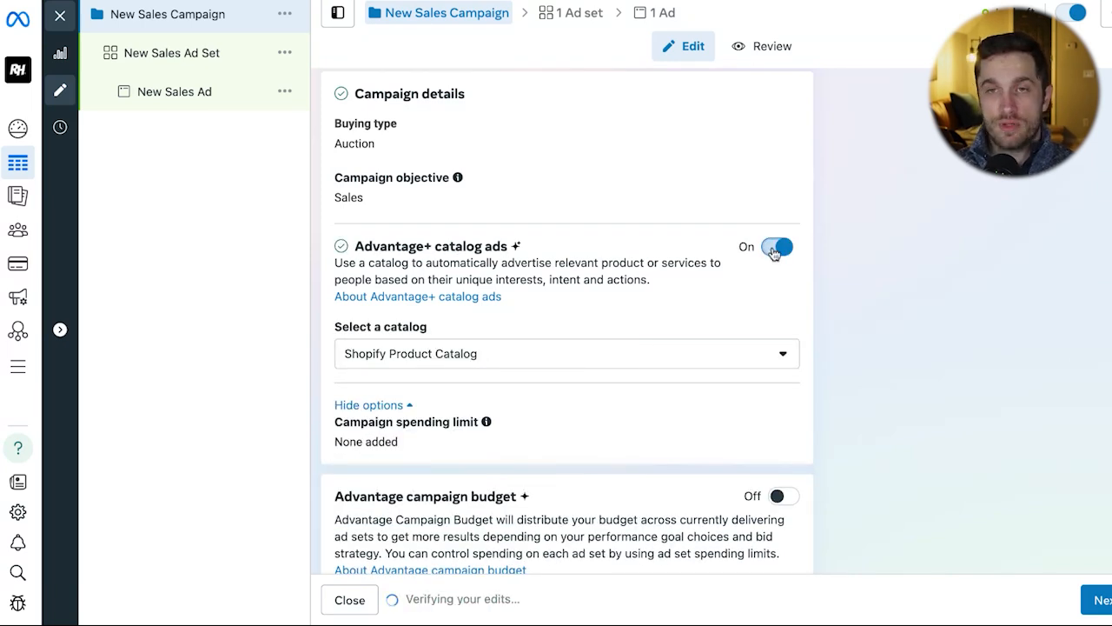
left_click(774, 249)
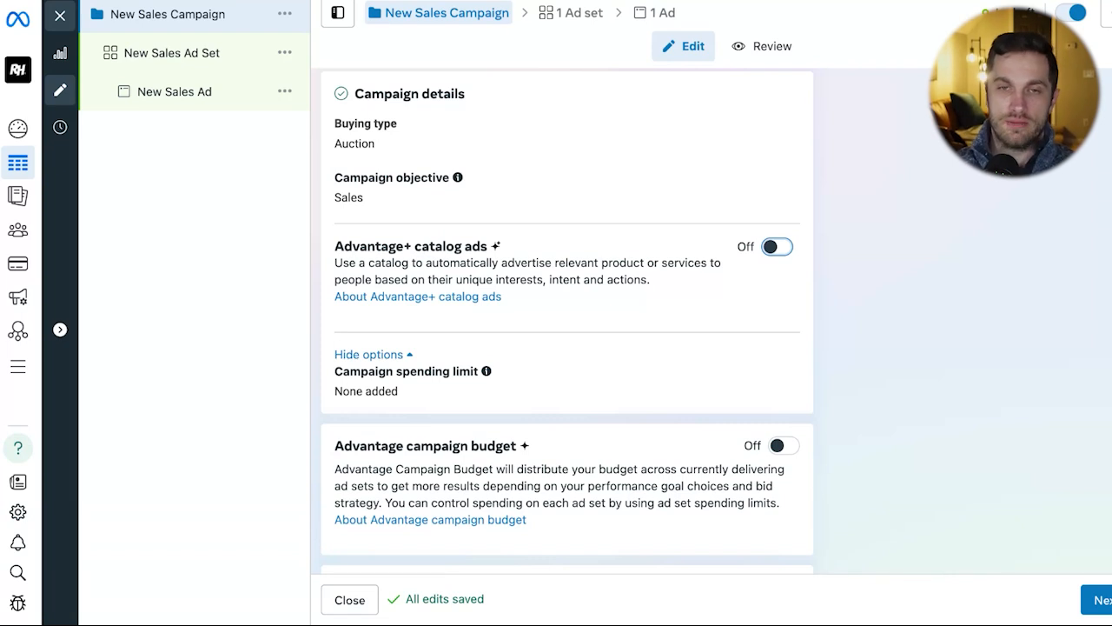
Enable the option to add a campaign spending limit and read its explanation
scroll(579, 328, "down", 1)
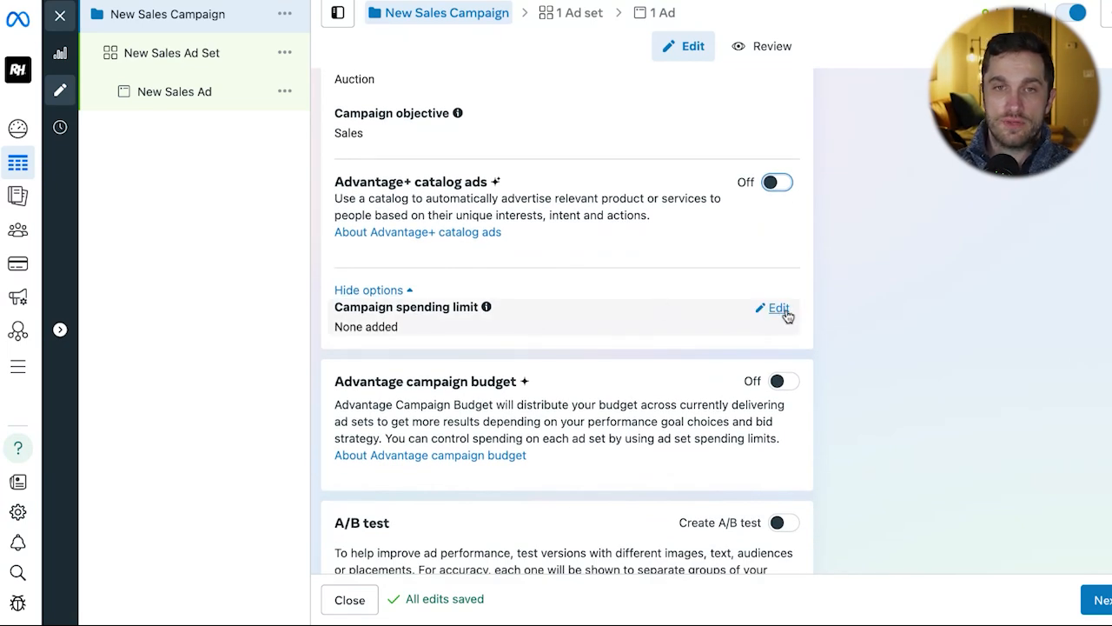
left_click(778, 313)
left_click(345, 332)
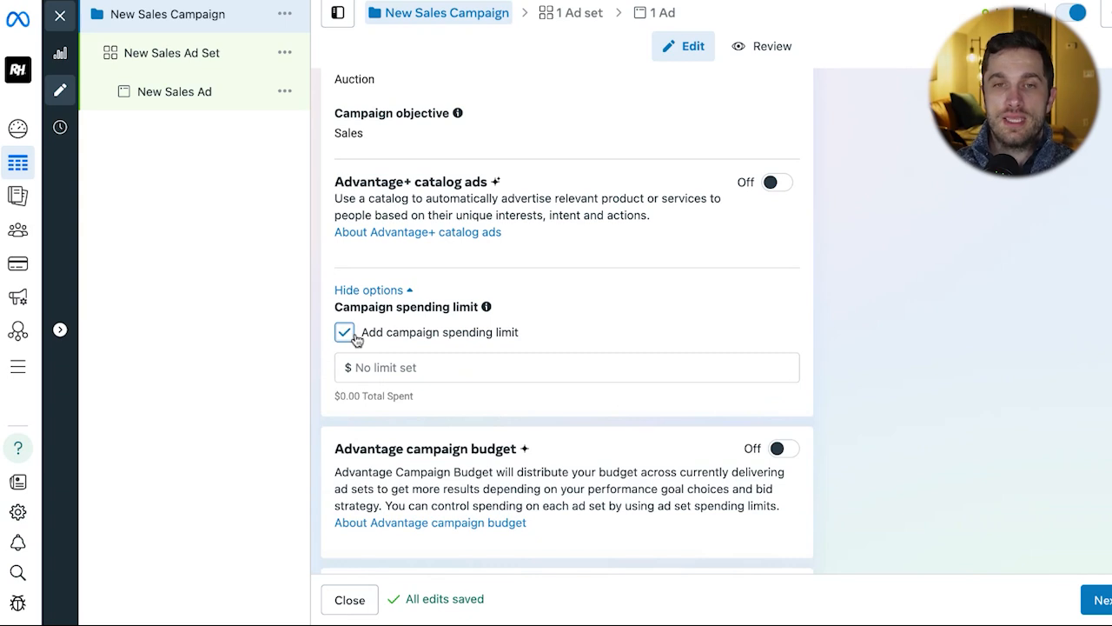
left_click(418, 366)
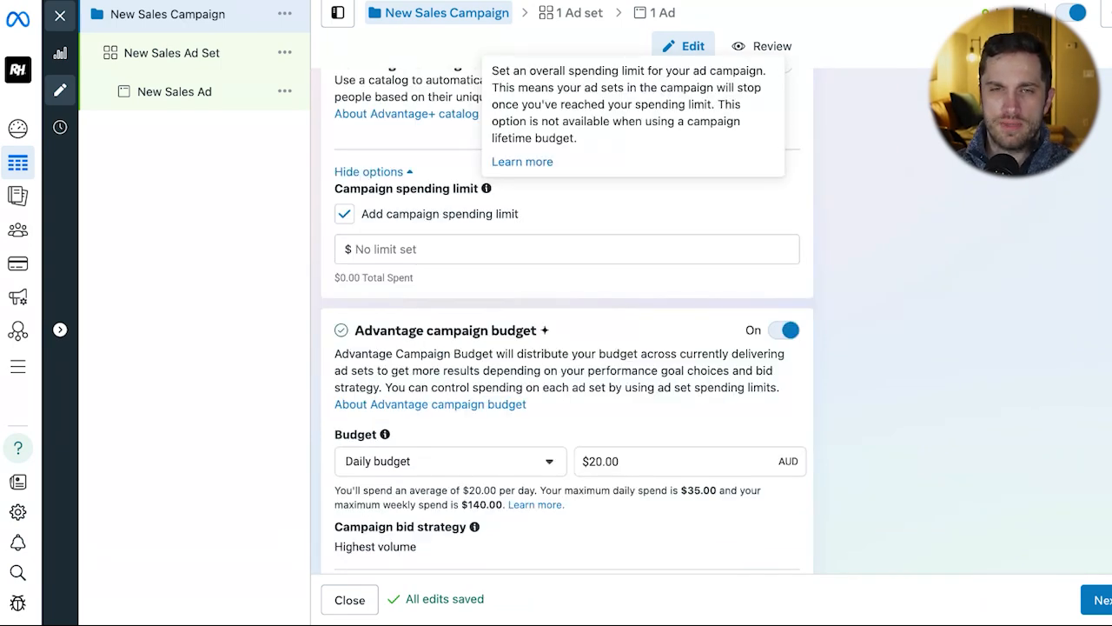
scroll(838, 193, "up", 2)
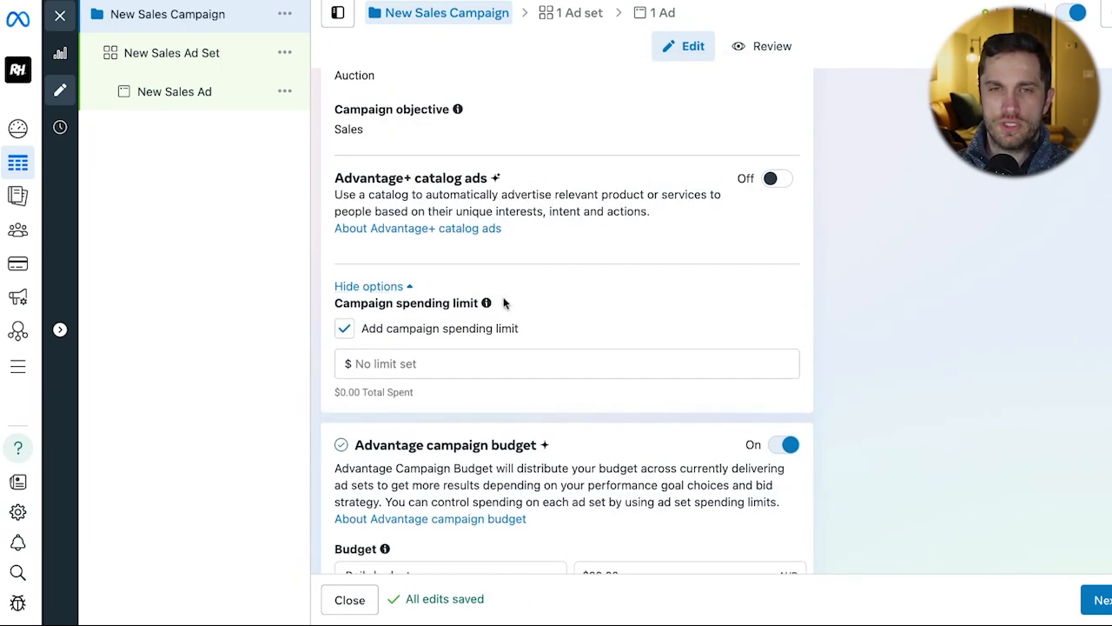
mouse_move(486, 303)
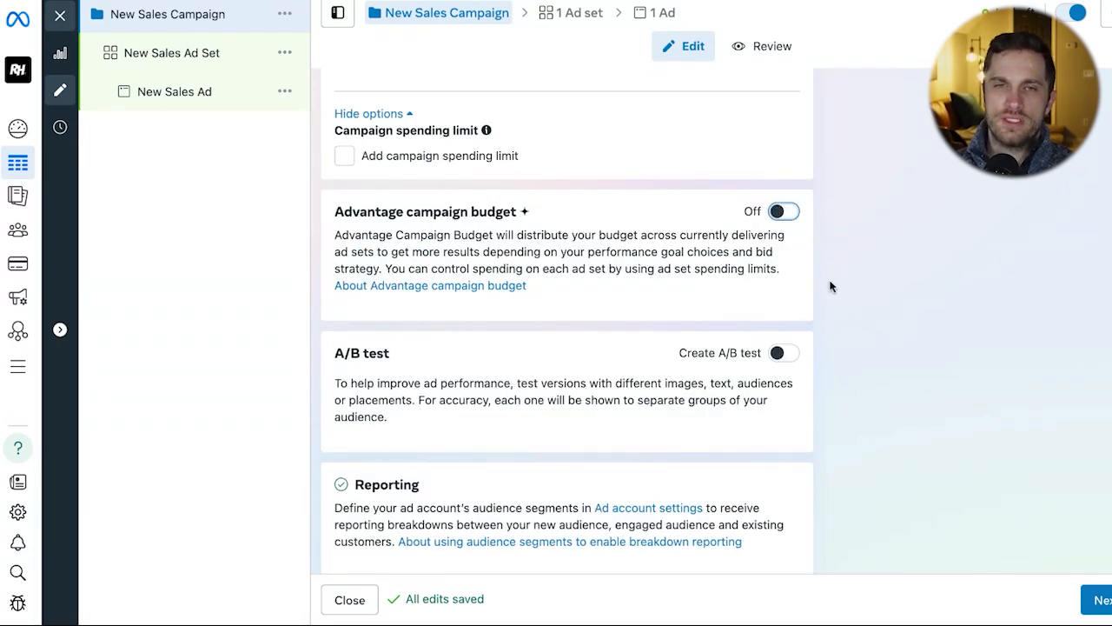
Turn on Advantage campaign budget for the campaign and review its budget, bid strategy and scheduling options
left_click(782, 211)
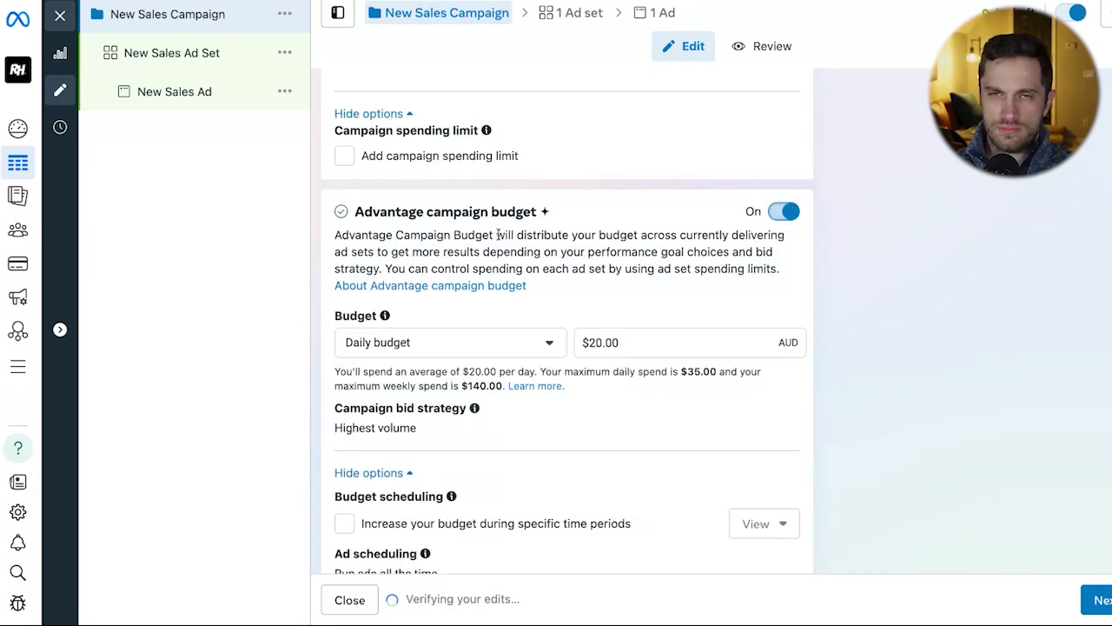
scroll(577, 230, "down", 1)
scroll(577, 230, "up", 1)
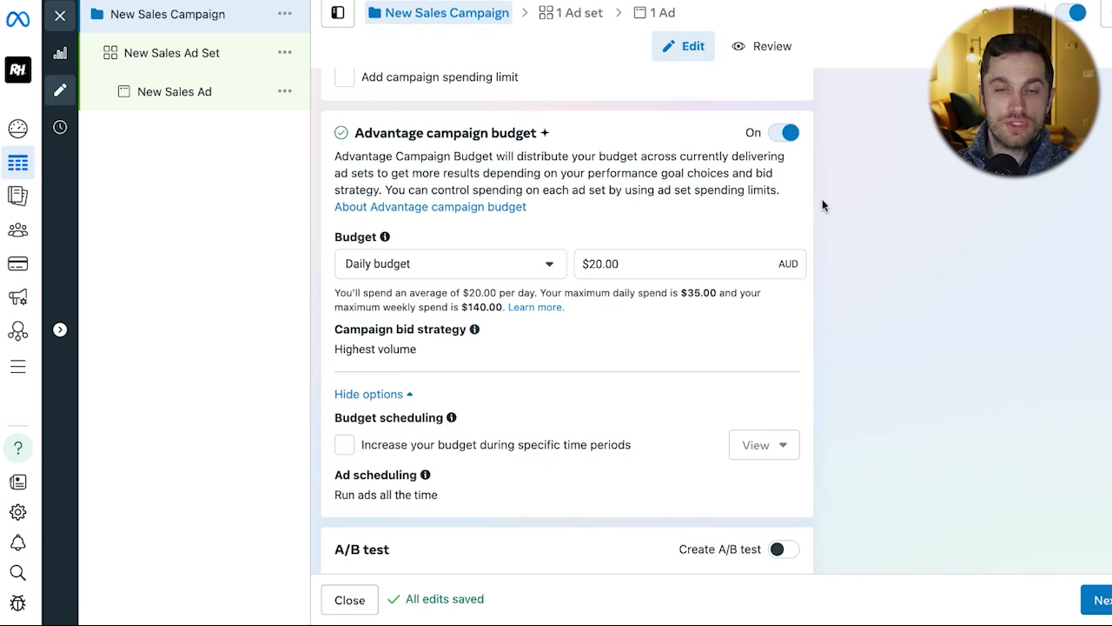
scroll(822, 205, "down", 1)
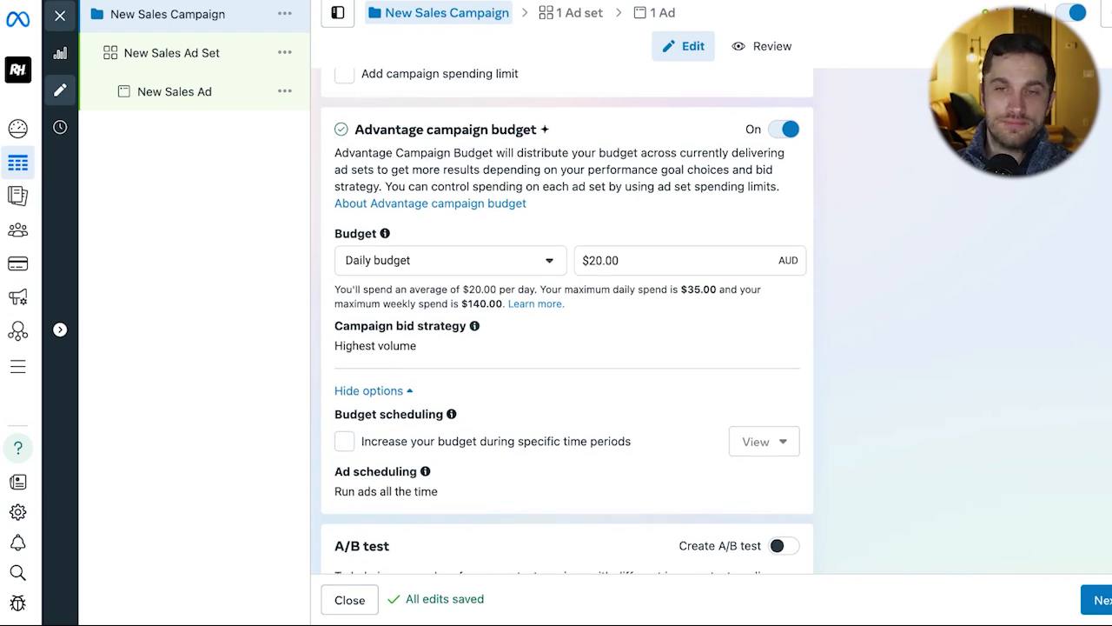
scroll(841, 358, "down", 2)
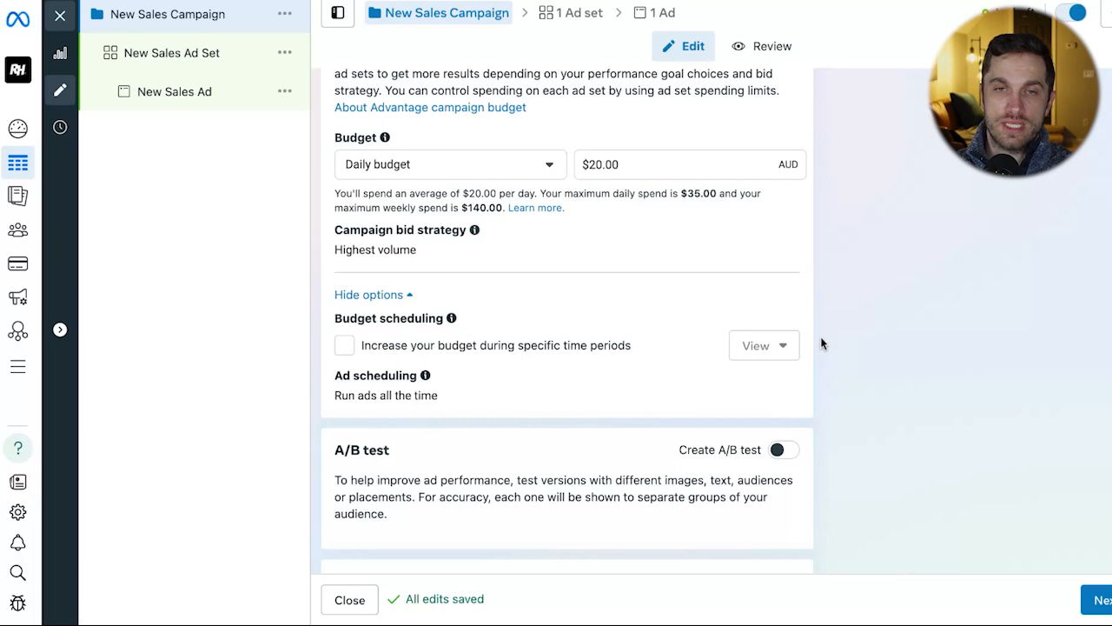
Enable budget increases during specific time periods to view the schedule entry and its filter options, and disable them again
scroll(821, 344, "down", 1)
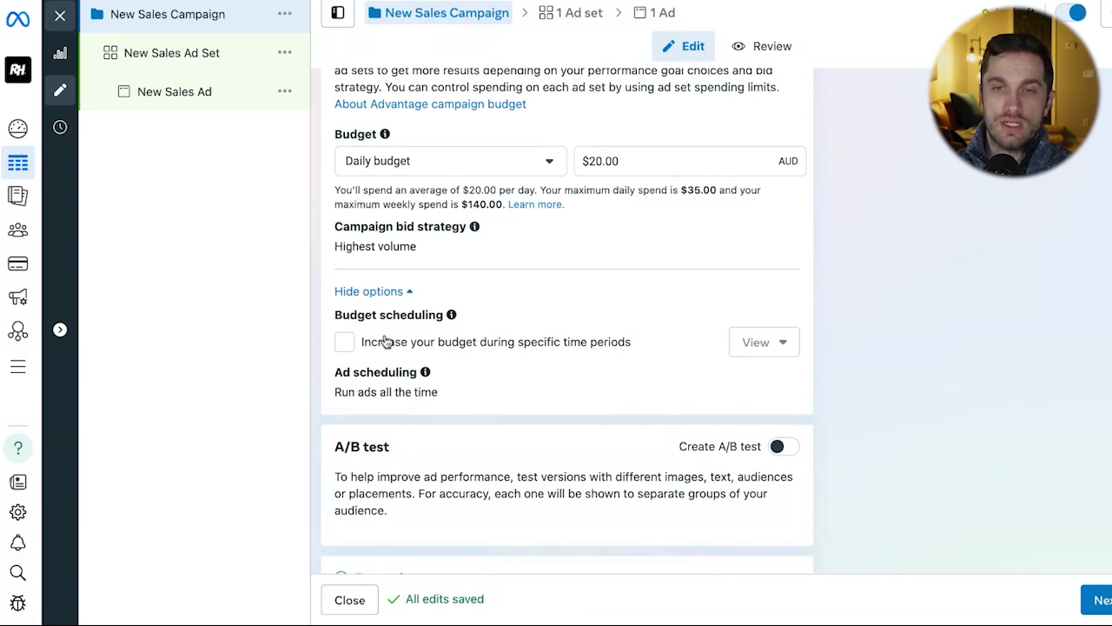
left_click(344, 342)
left_click(745, 347)
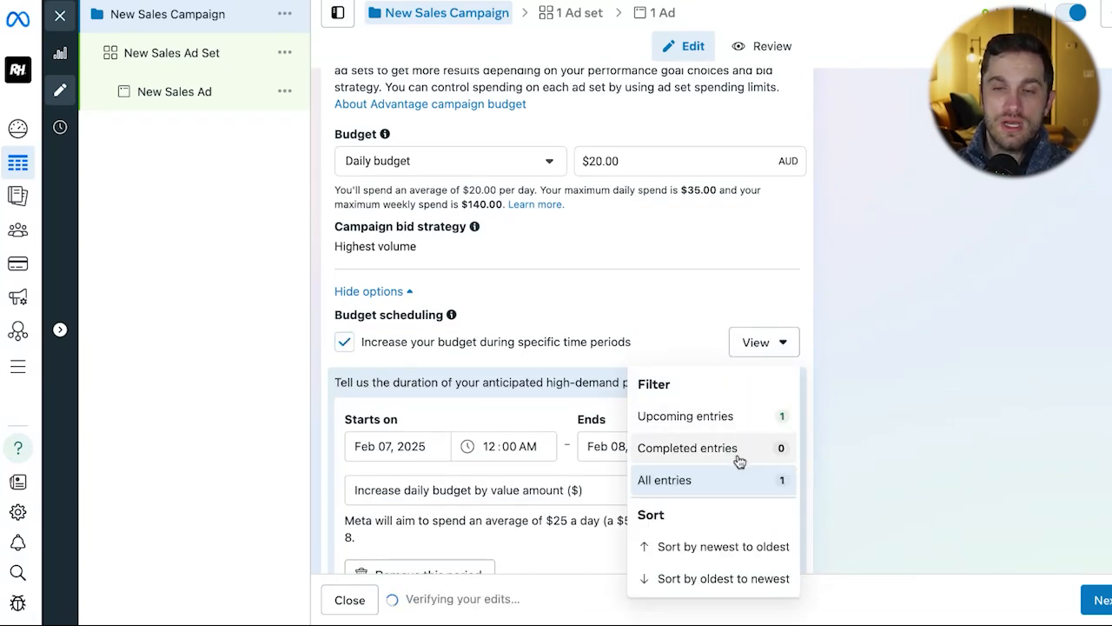
left_click(898, 473)
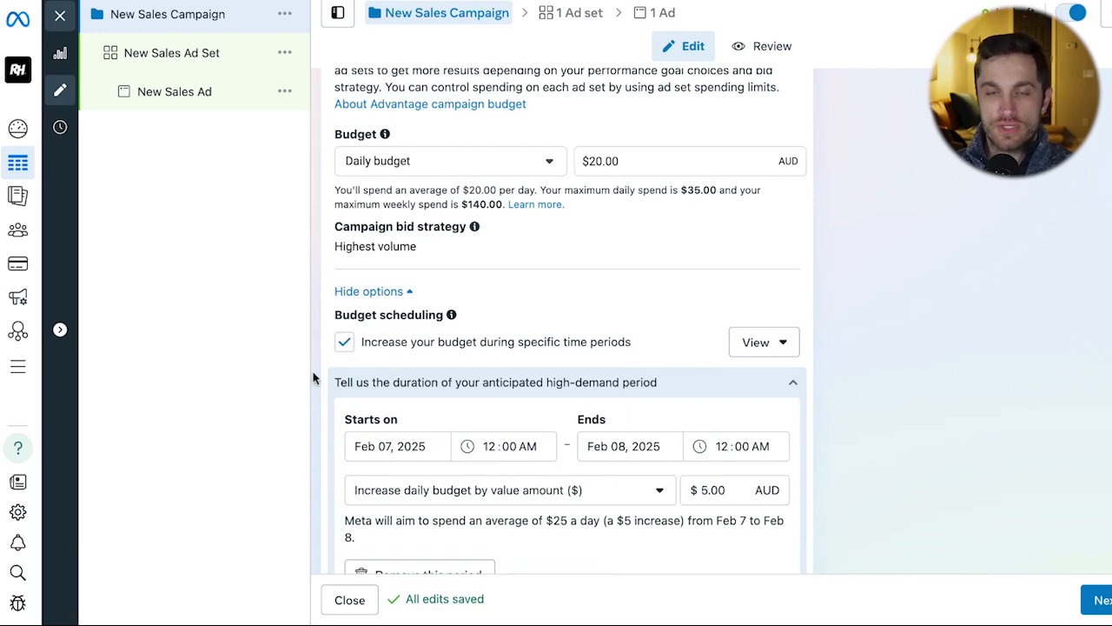
scroll(312, 378, "down", 1)
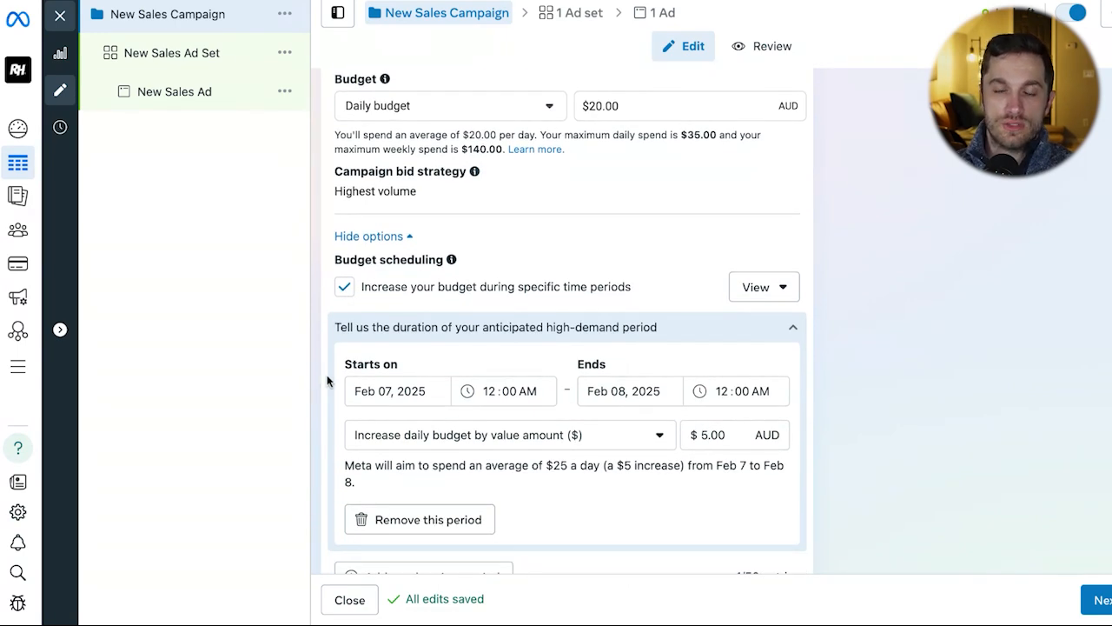
scroll(327, 381, "up", 1)
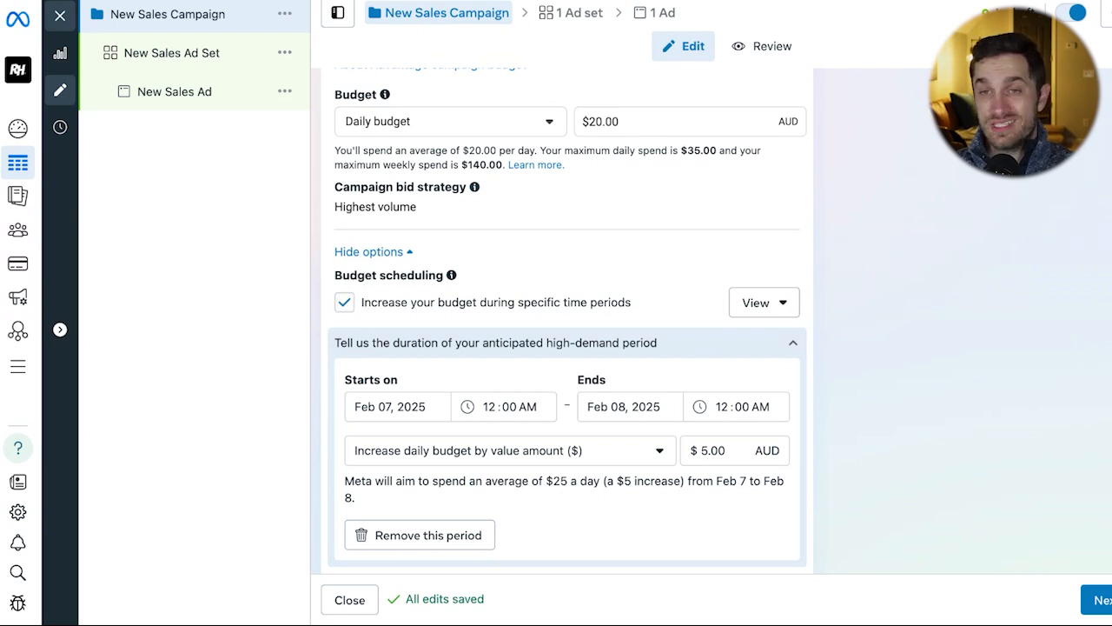
left_click(344, 302)
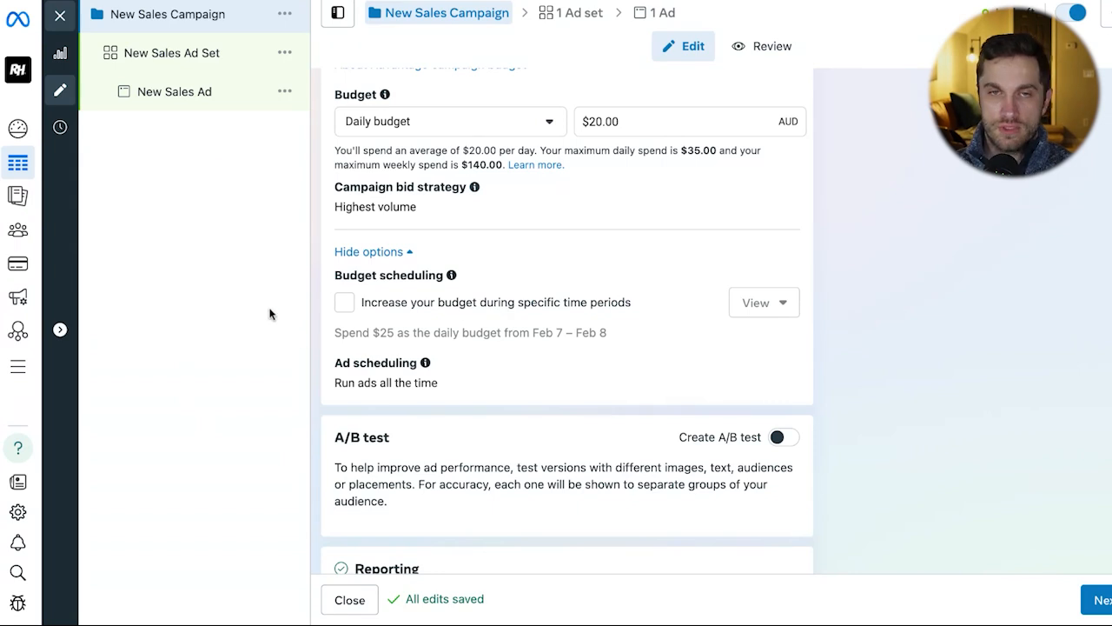
Turn on the A/B test to view its test variable, duration and winner metric settings, and turn it back off
left_click(777, 437)
scroll(834, 313, "down", 3)
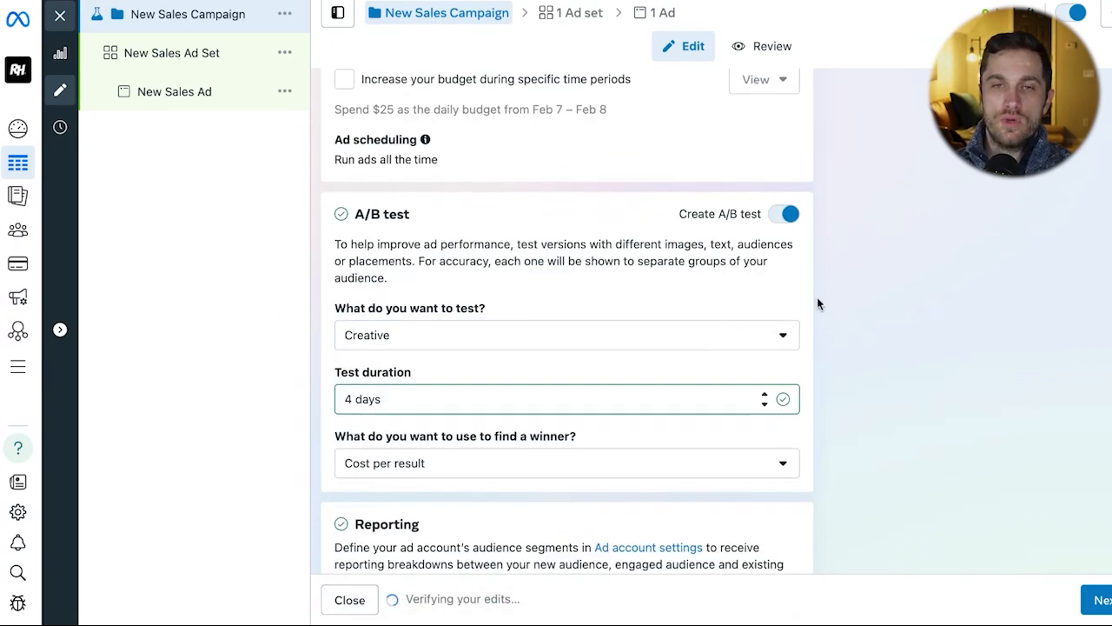
left_click(783, 217)
left_click_drag(265, 313, 327, 255)
left_click_drag(415, 317, 333, 245)
left_click(363, 276)
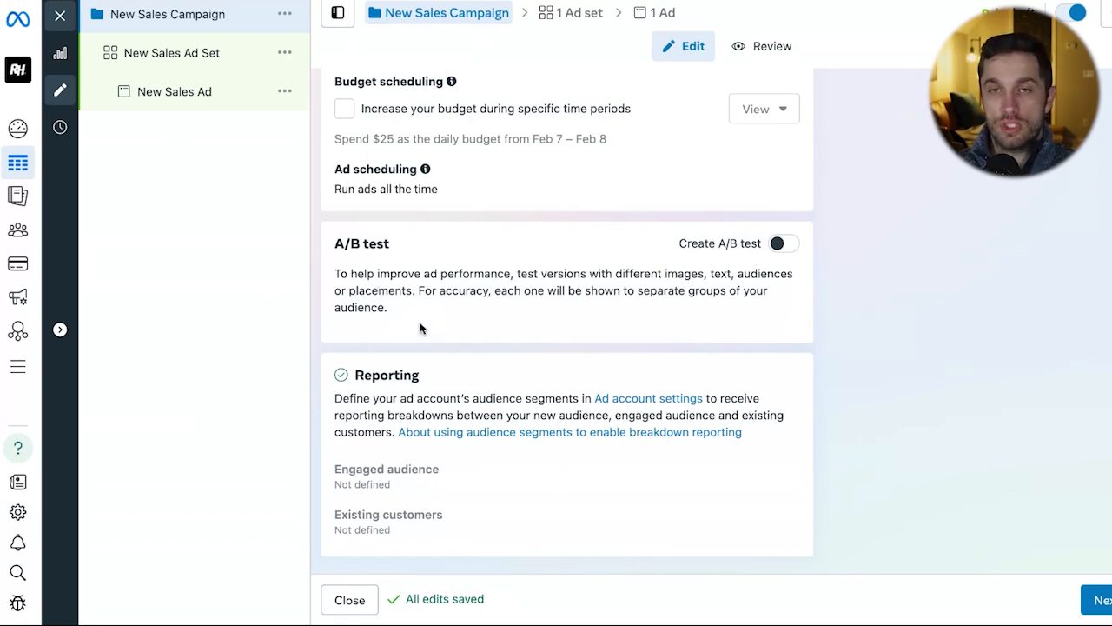
left_click(779, 245)
scroll(539, 330, "down", 1)
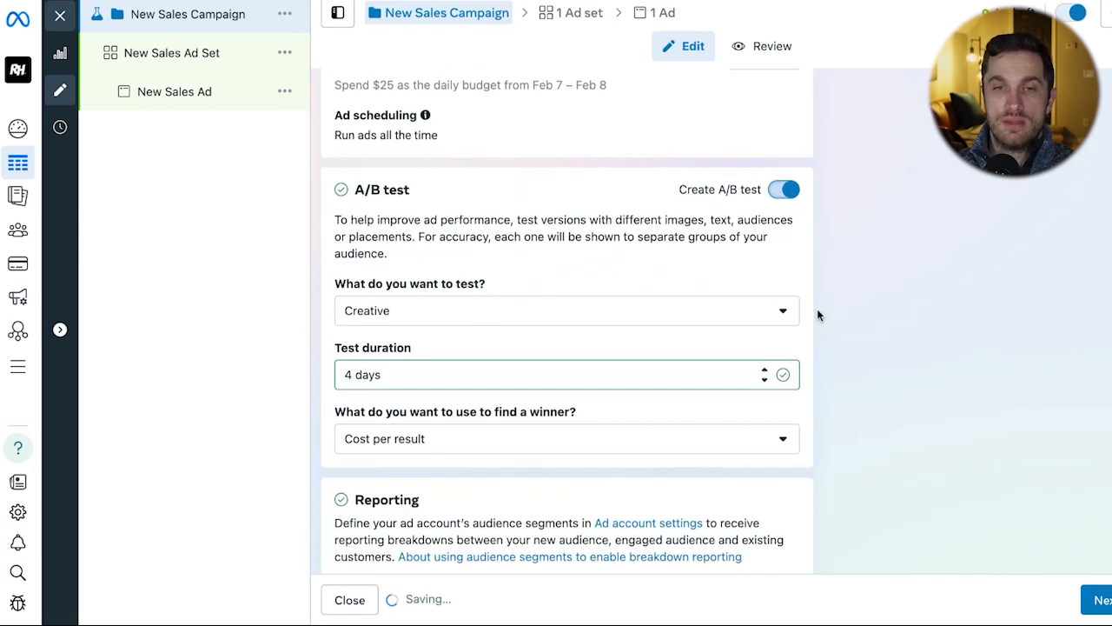
left_click(600, 311)
left_click(783, 188)
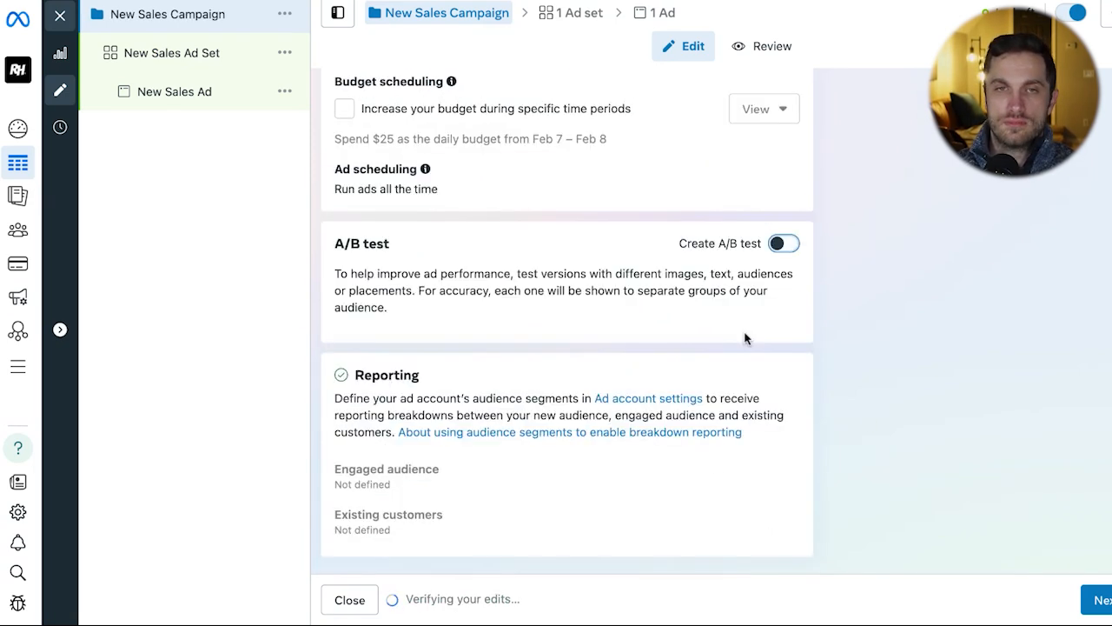
Continue to the ad set level and review the available conversion locations
left_click(1103, 599)
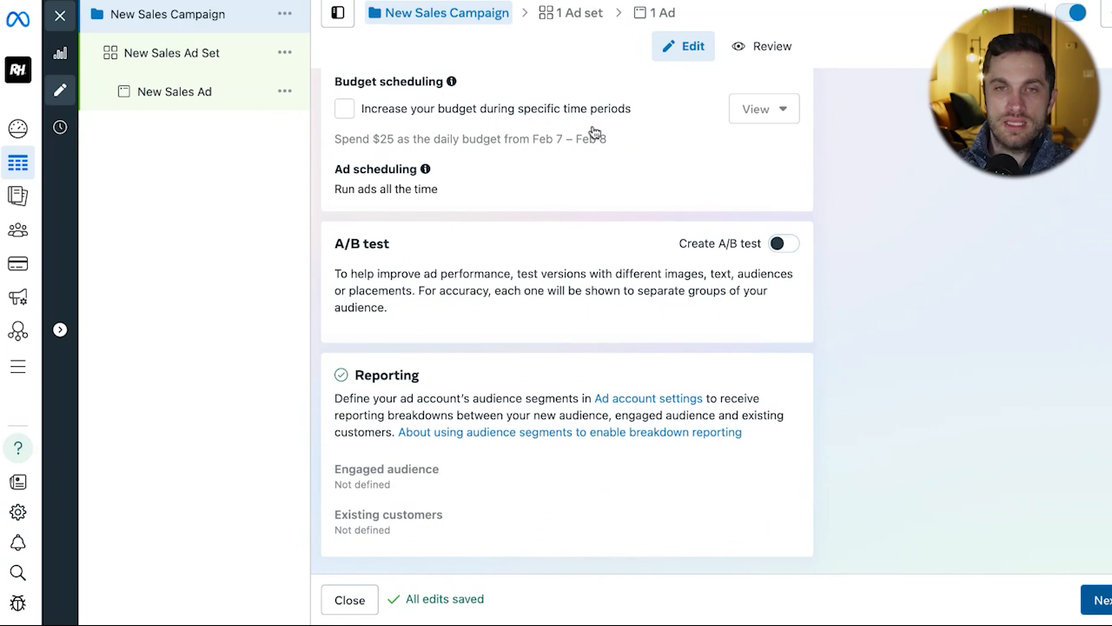
scroll(326, 178, "down", 2)
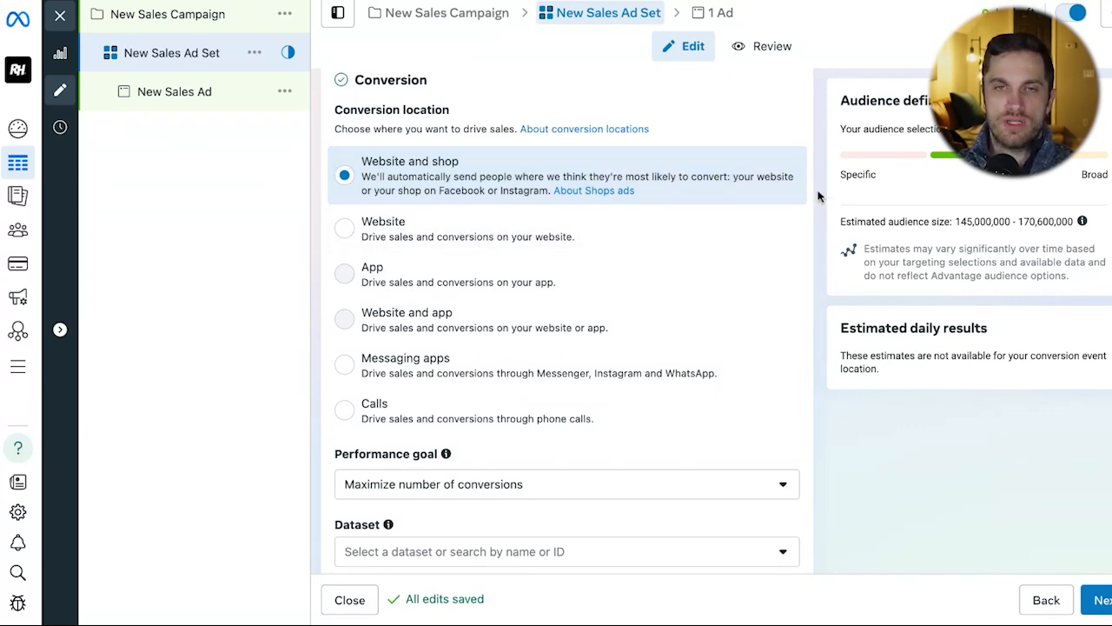
scroll(531, 168, "down", 2)
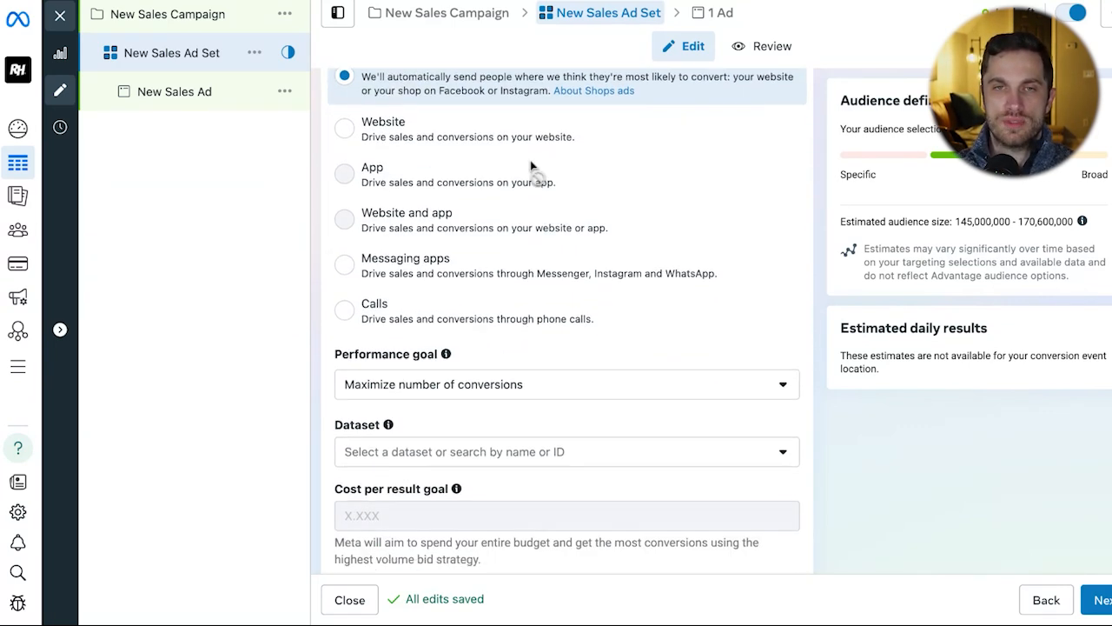
Try Website as the ad set's conversion location, and switch back to Website and shop
left_click(469, 166)
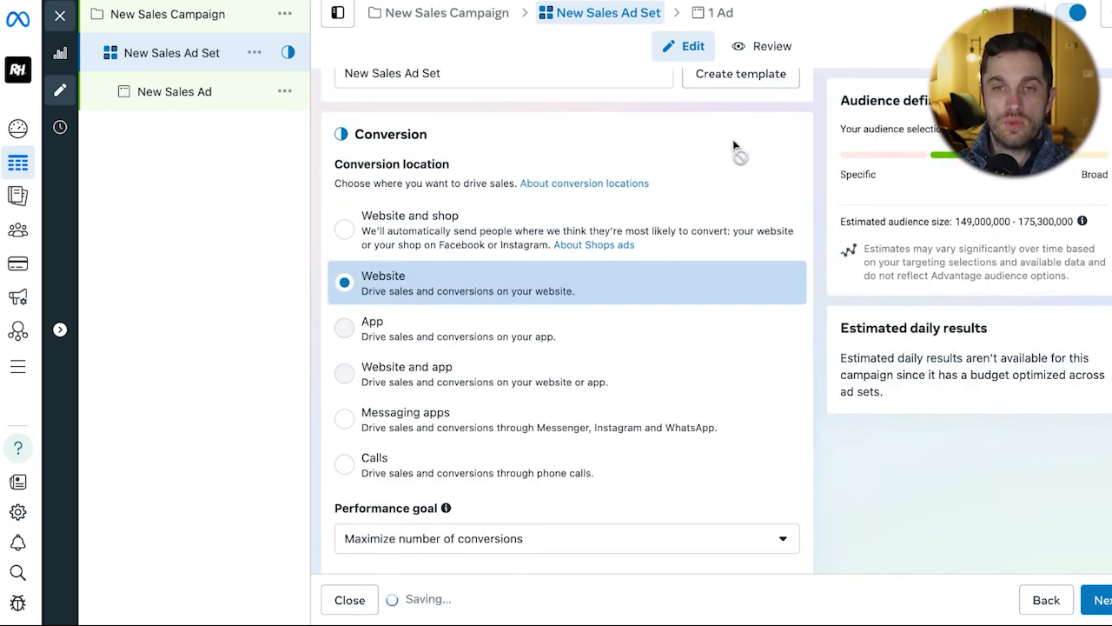
left_click(409, 210)
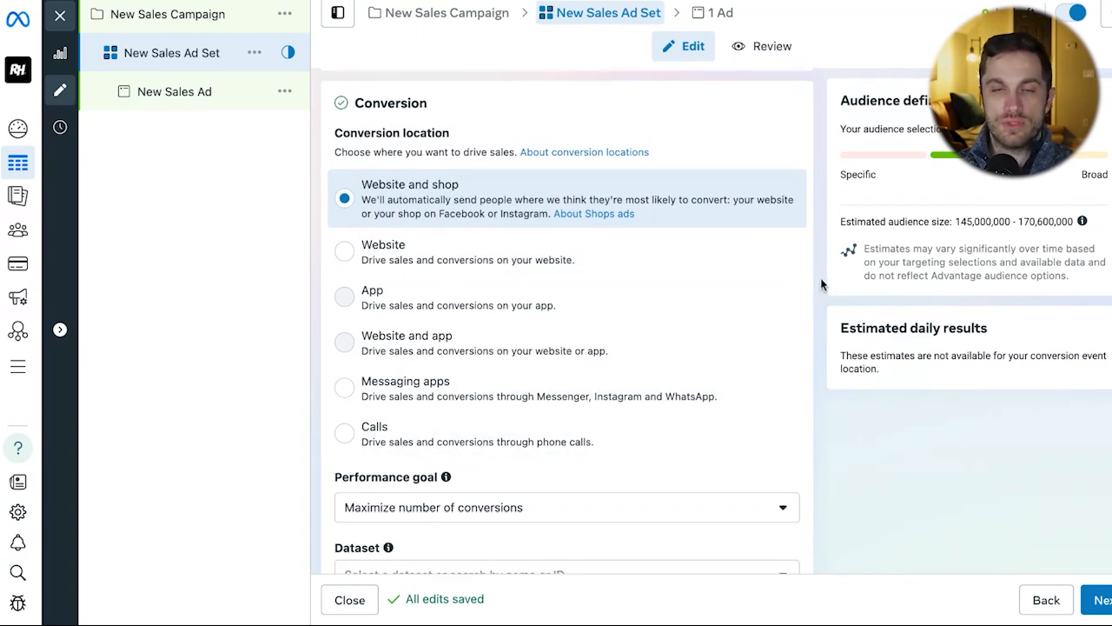
scroll(835, 277, "down", 2)
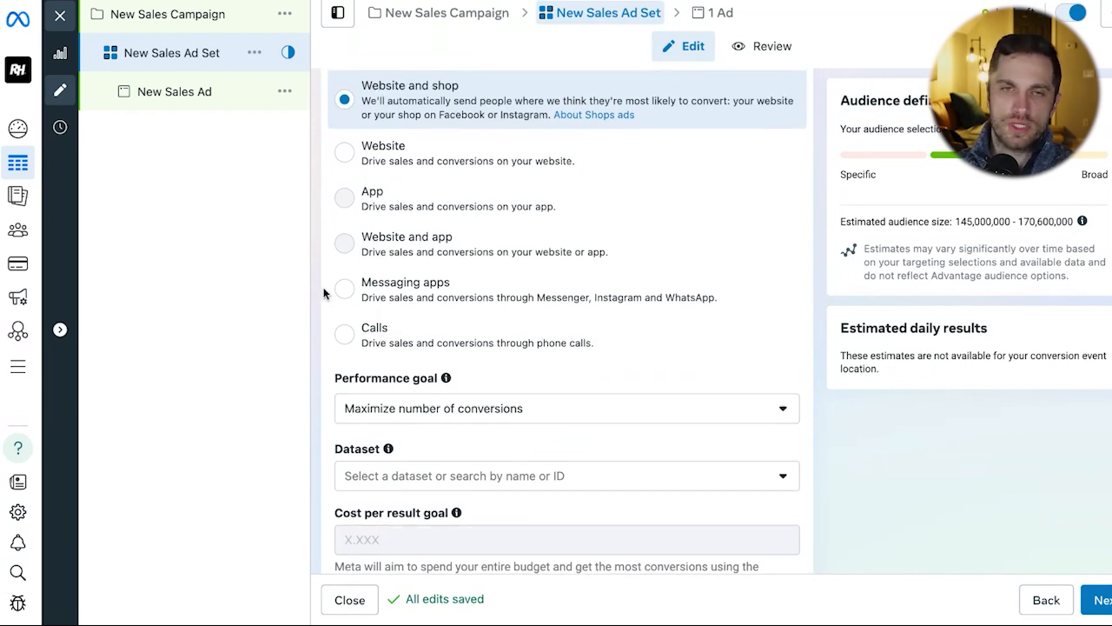
scroll(323, 294, "up", 1)
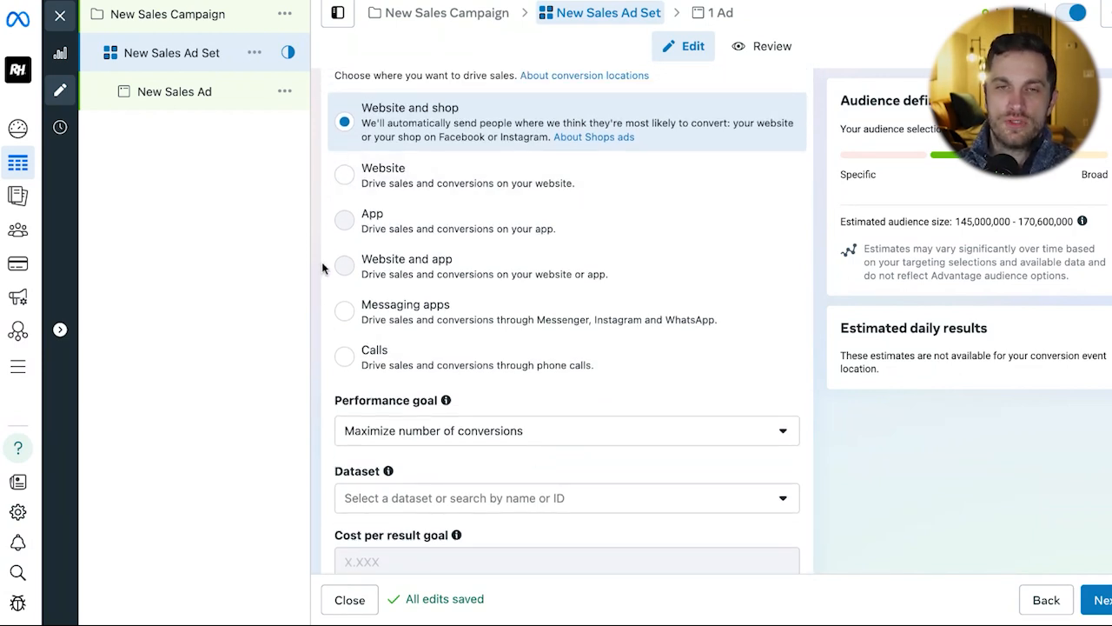
Examine the ad set's performance goal options for maximizing the number or the value of conversions
scroll(322, 268, "down", 4)
left_click(489, 270)
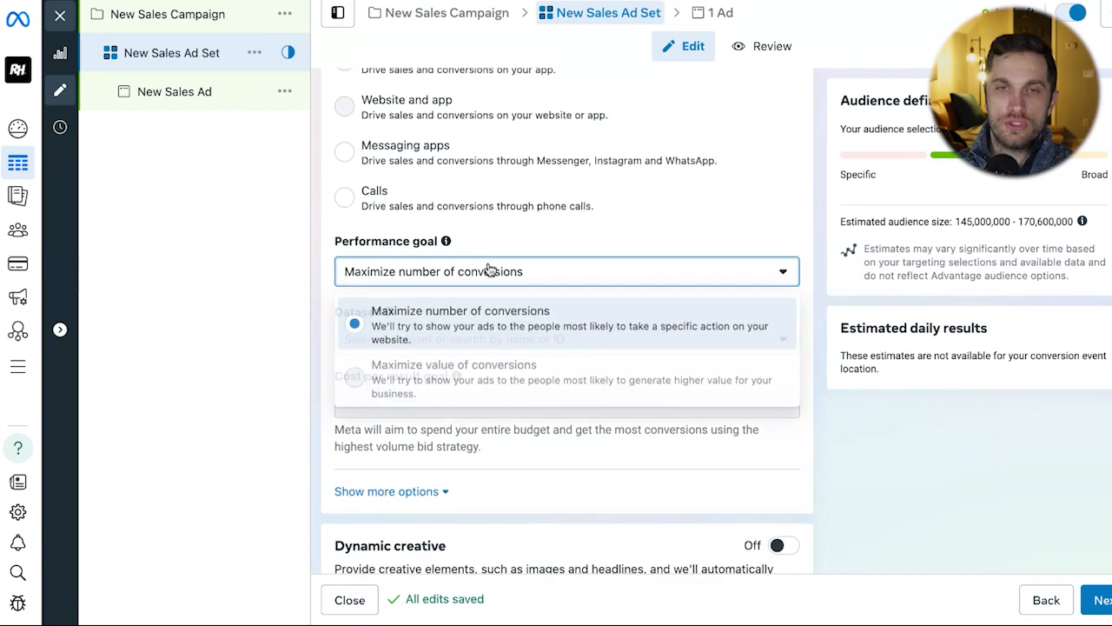
left_click(809, 248)
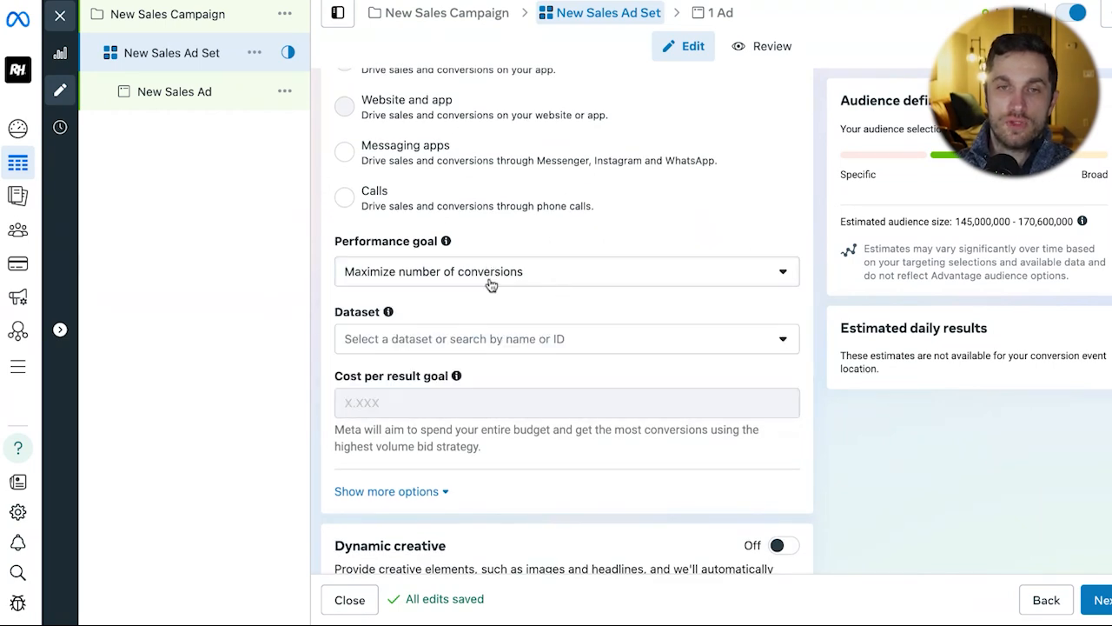
scroll(423, 285, "down", 1)
left_click(433, 262)
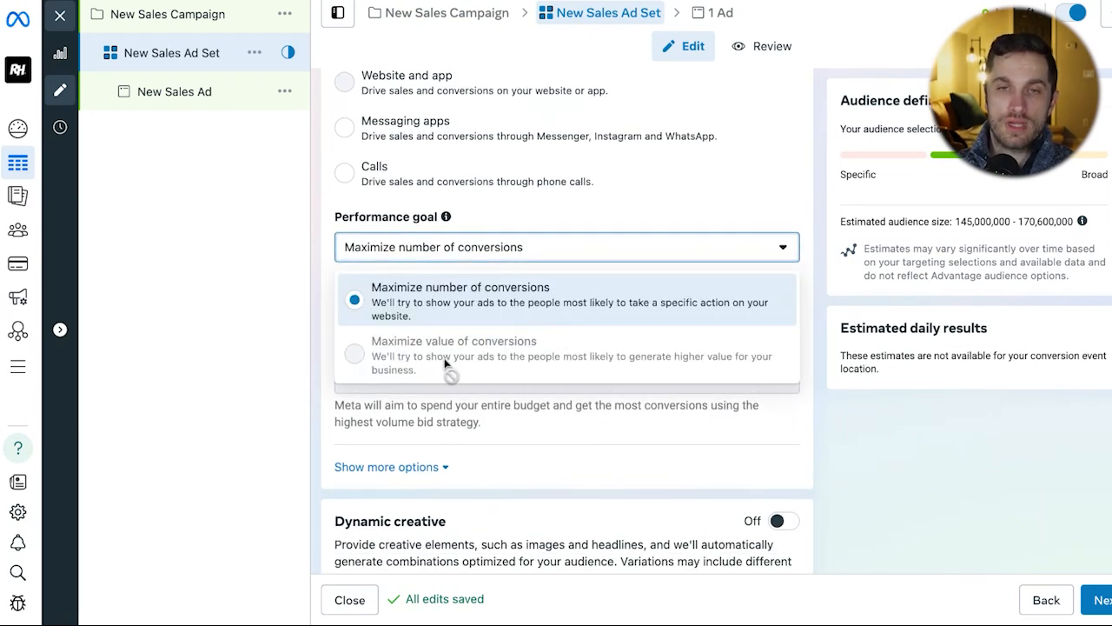
left_click(803, 220)
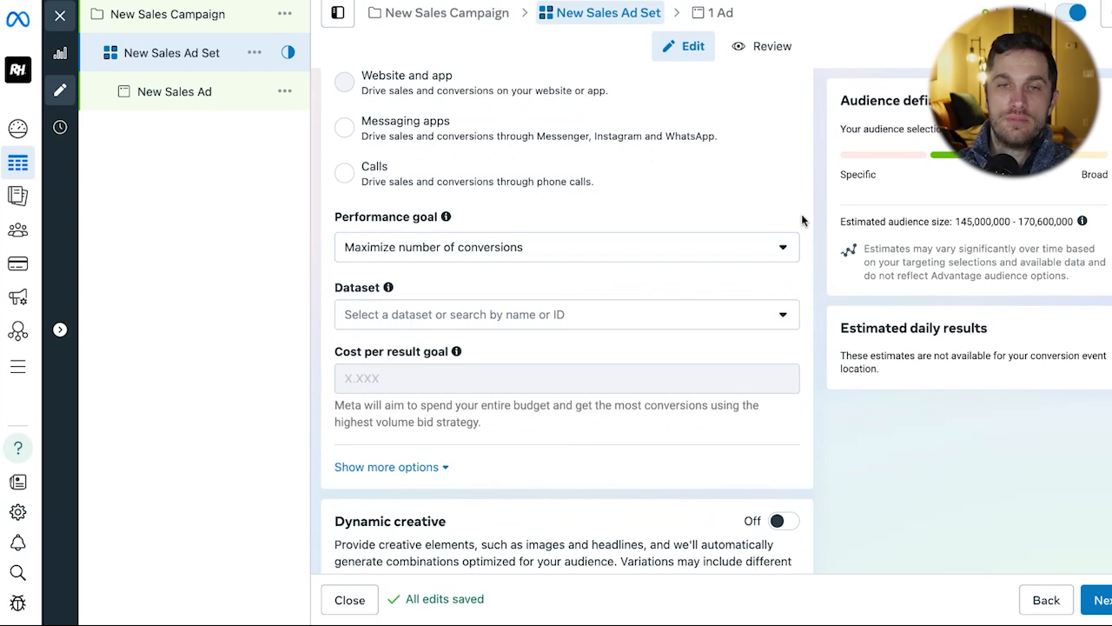
scroll(596, 228, "up", 3)
scroll(553, 247, "down", 3)
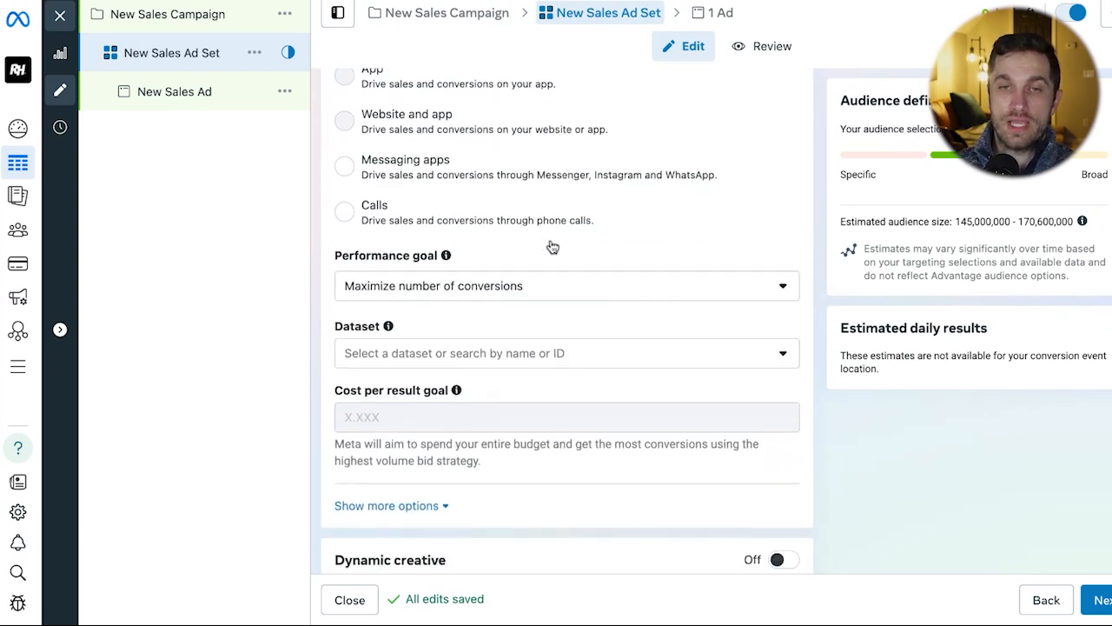
left_click(553, 242)
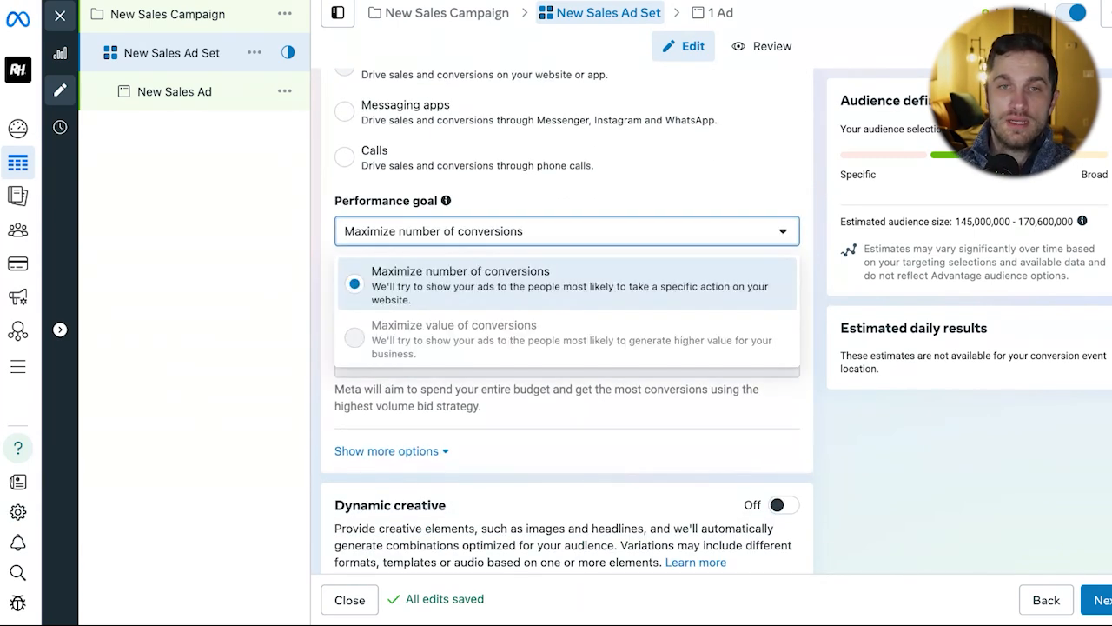
left_click(320, 235)
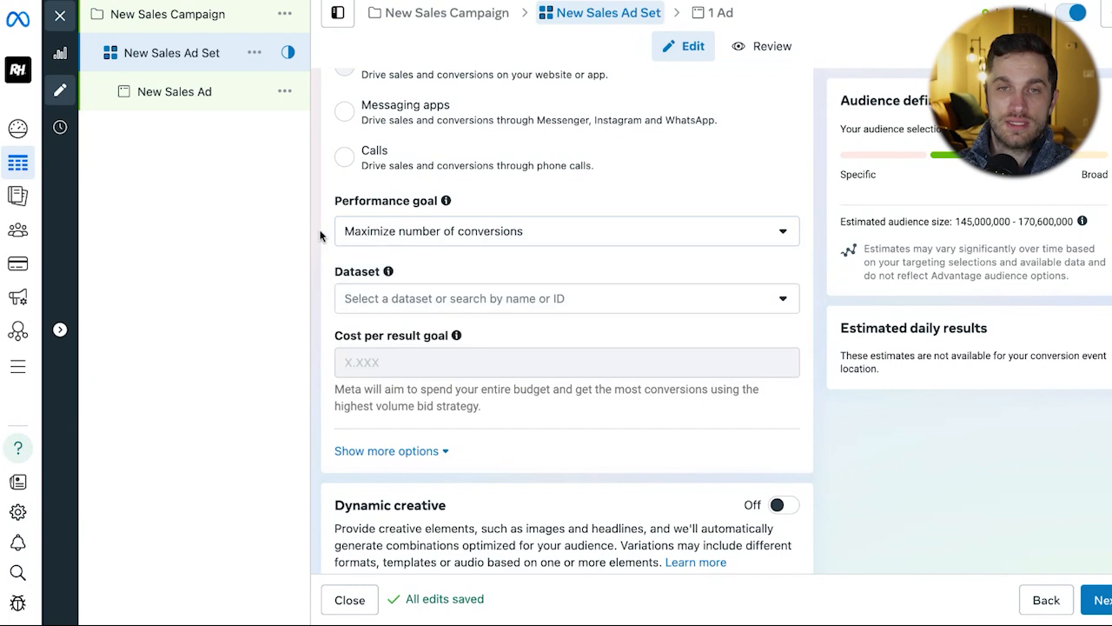
Select RHD Dummy Acct #2 - AUD's Pixel as the ad set's dataset
scroll(482, 235, "down", 1)
left_click(484, 239)
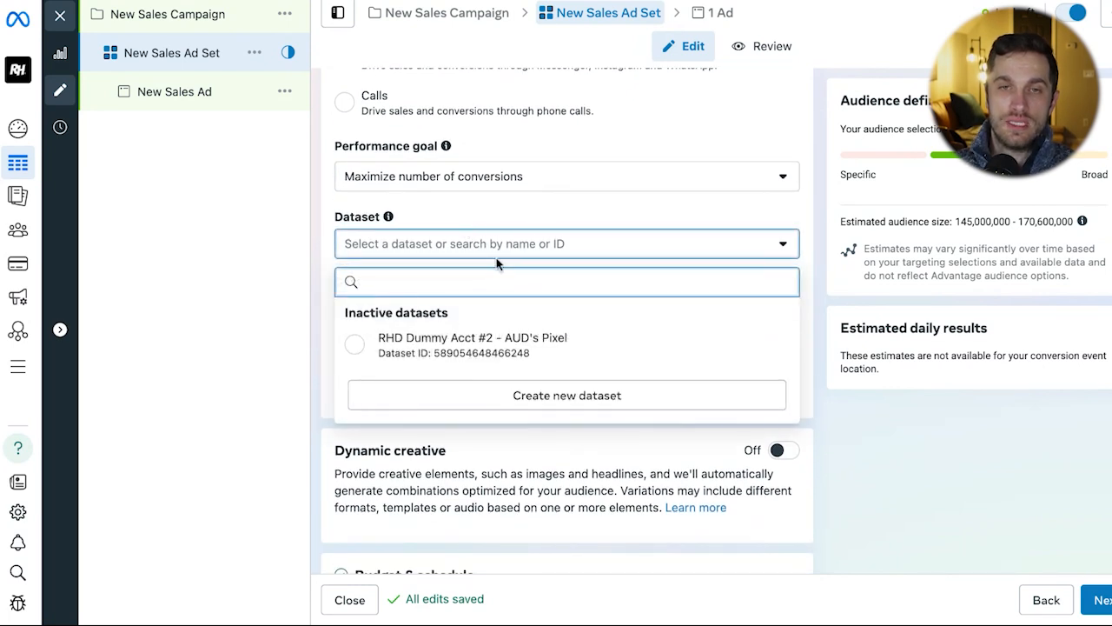
left_click(435, 352)
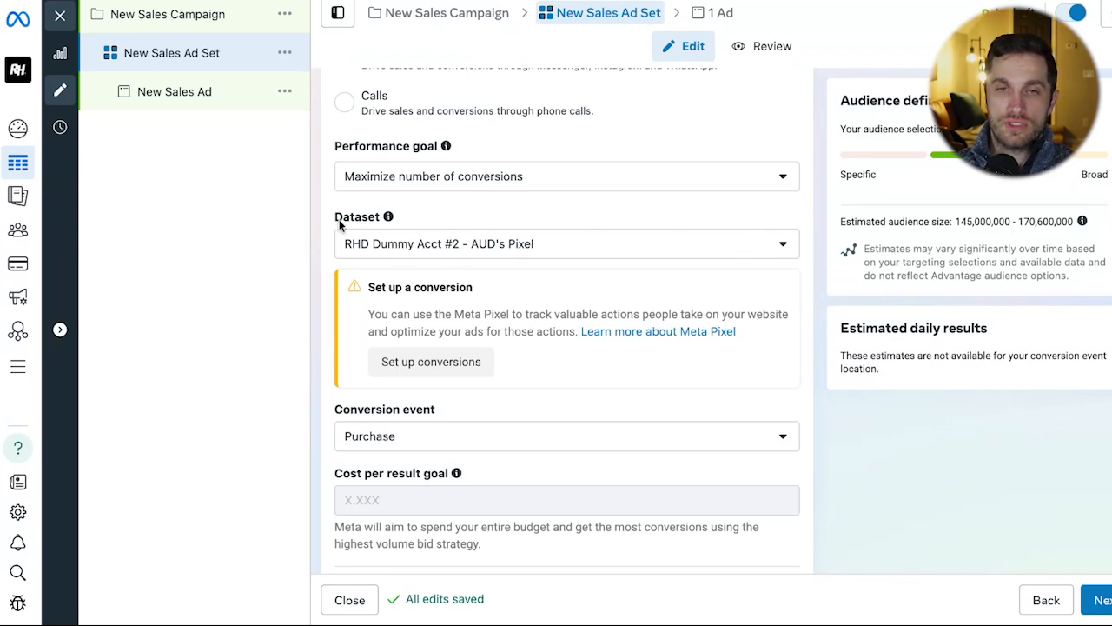
Examine the available conversion events for the dataset, and expand the additional conversion options to view the attribution setting
scroll(342, 225, "down", 2)
left_click(434, 296)
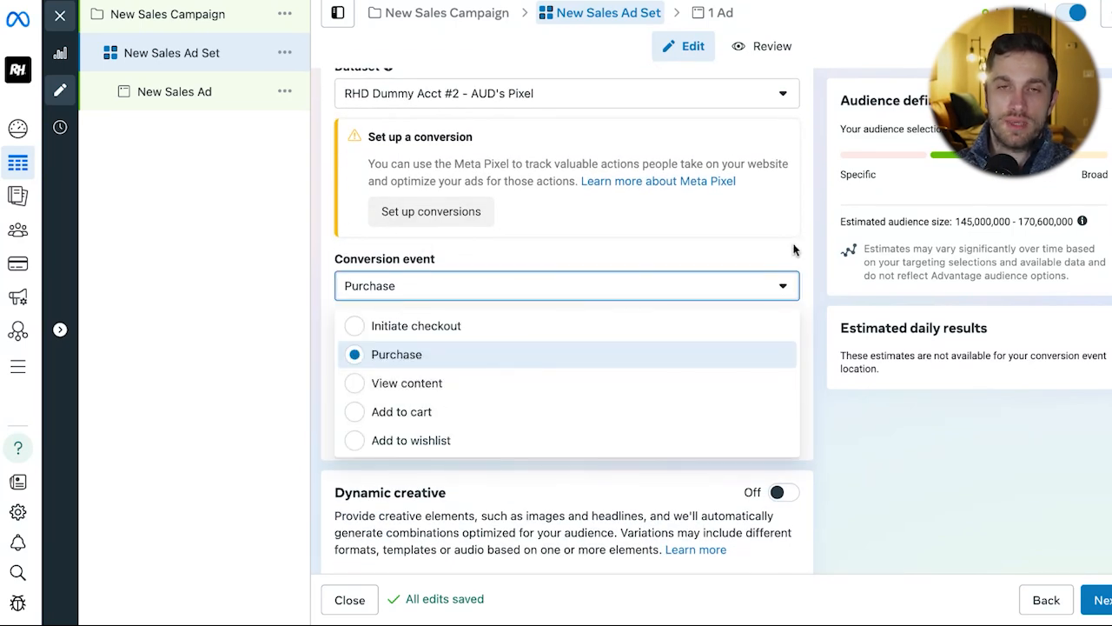
left_click(822, 250)
scroll(348, 157, "down", 1)
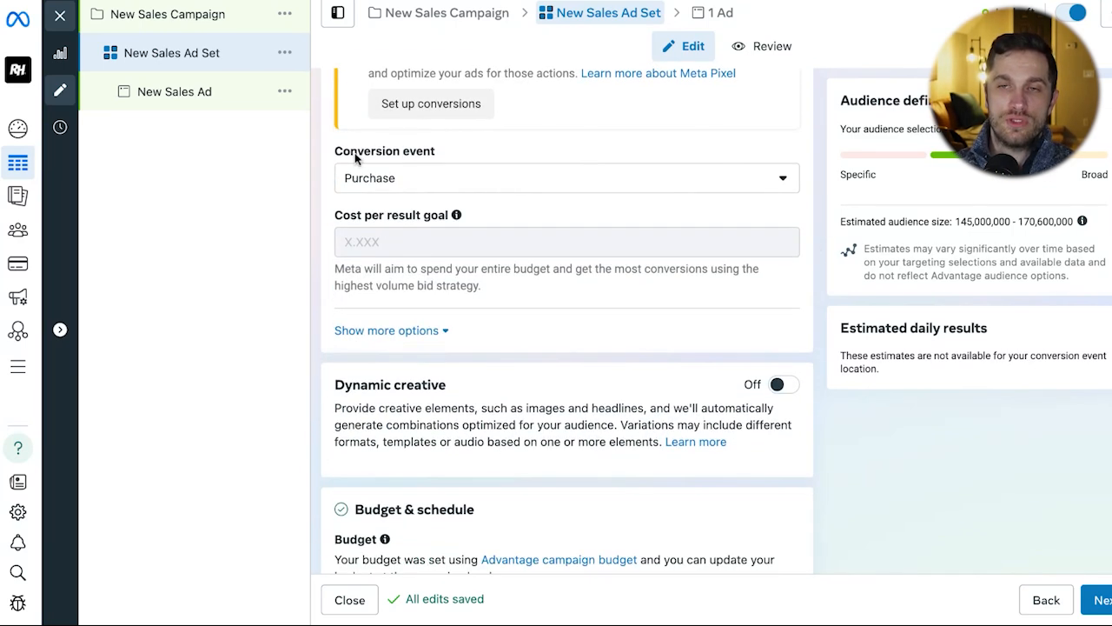
left_click_drag(335, 151, 458, 152)
left_click(827, 161)
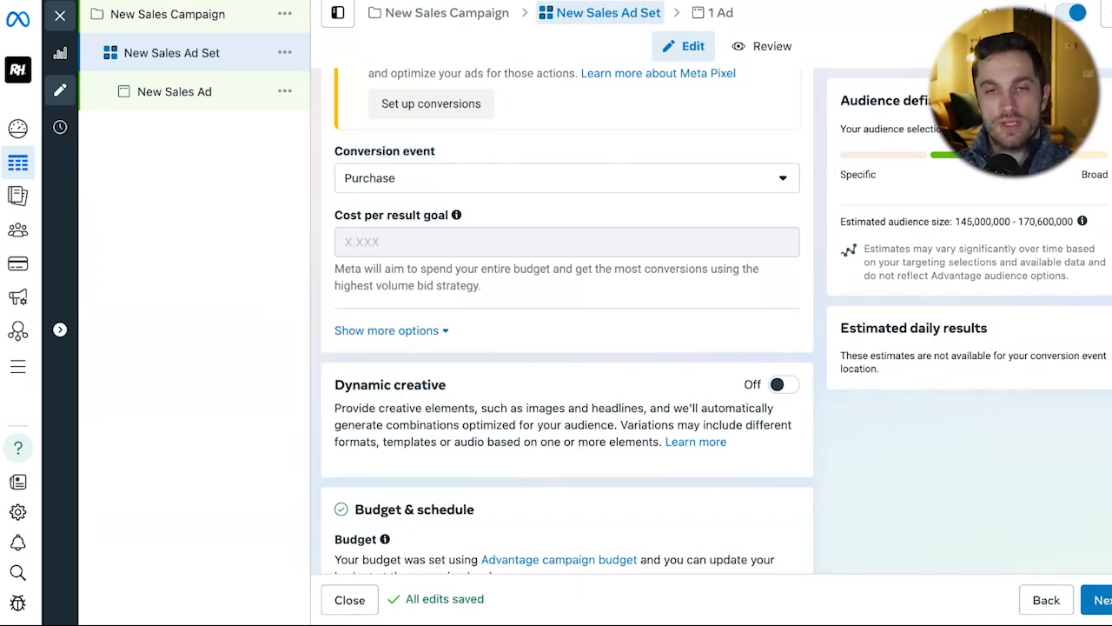
left_click(761, 179)
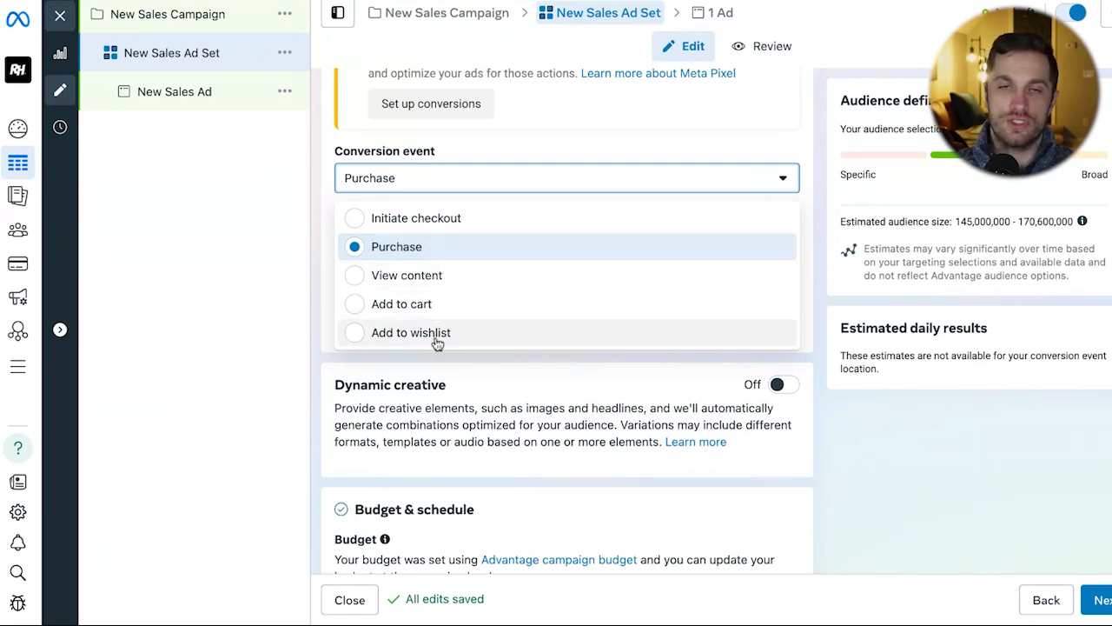
left_click(440, 194)
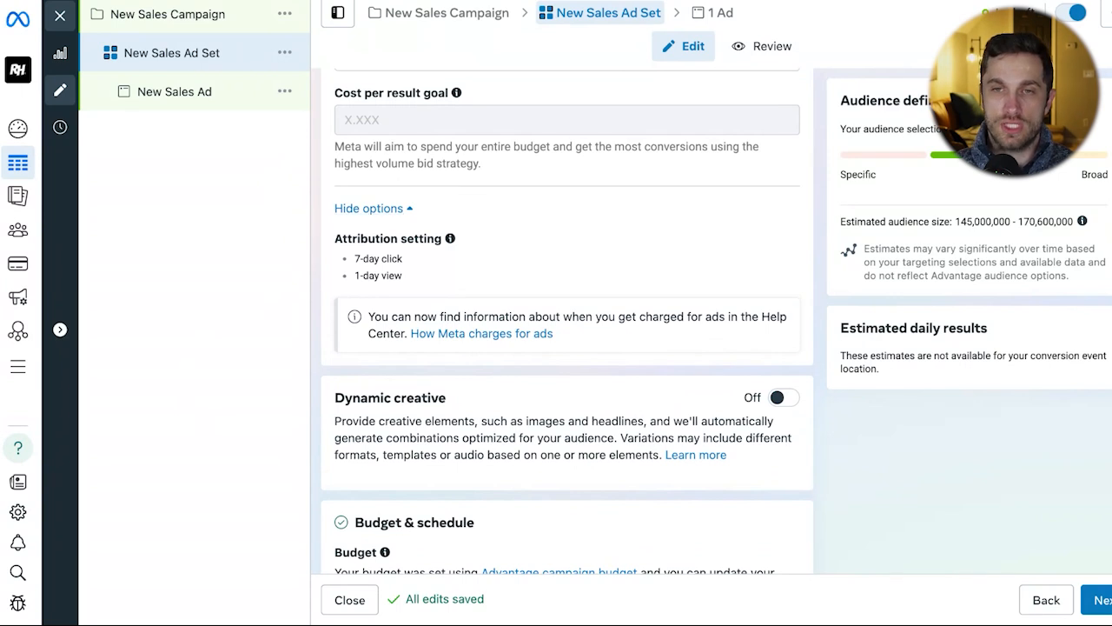
Open the ad set's attribution setting for editing to view its click-through, engaged-view and view-through windows
scroll(414, 278, "up", 1)
mouse_move(414, 278)
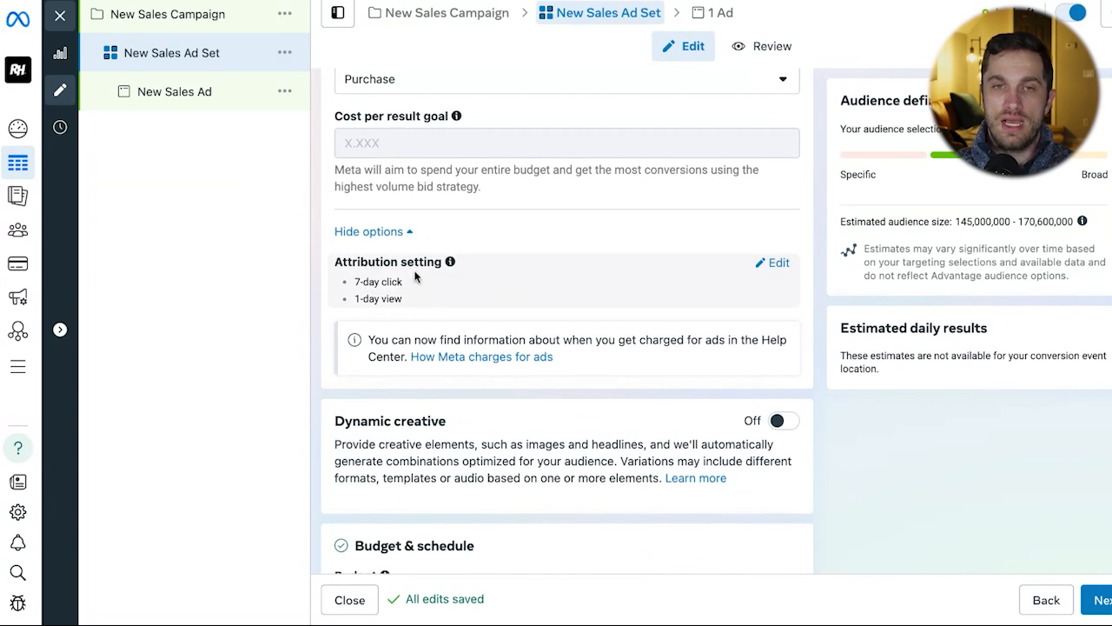
left_click(779, 263)
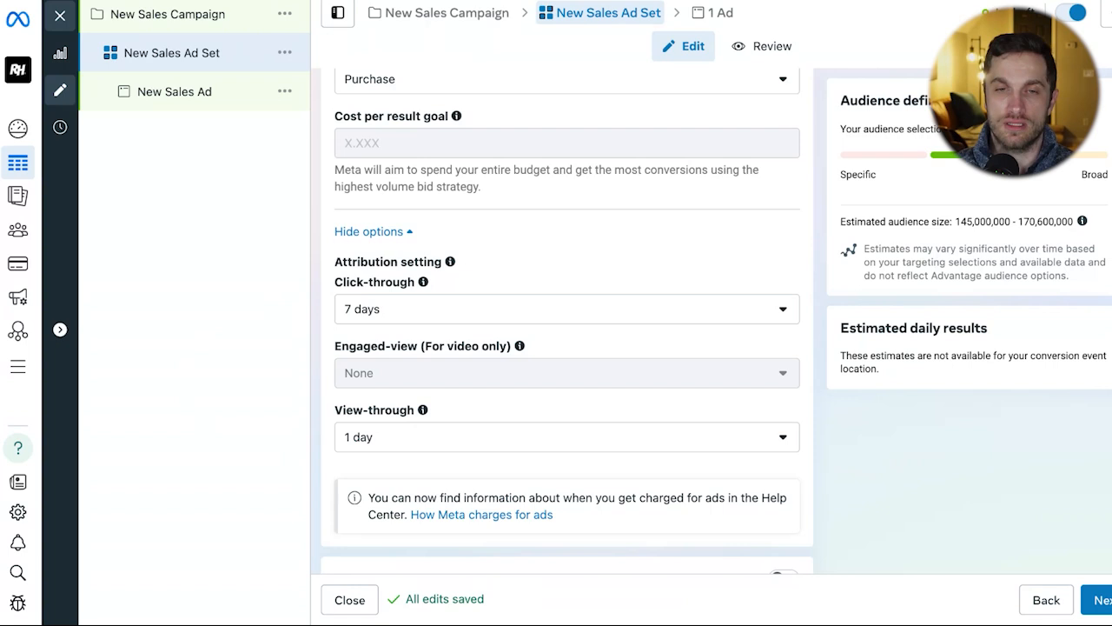
Examine the Dynamic creative description and the ad set's budget and schedule settings
scroll(819, 149, "down", 5)
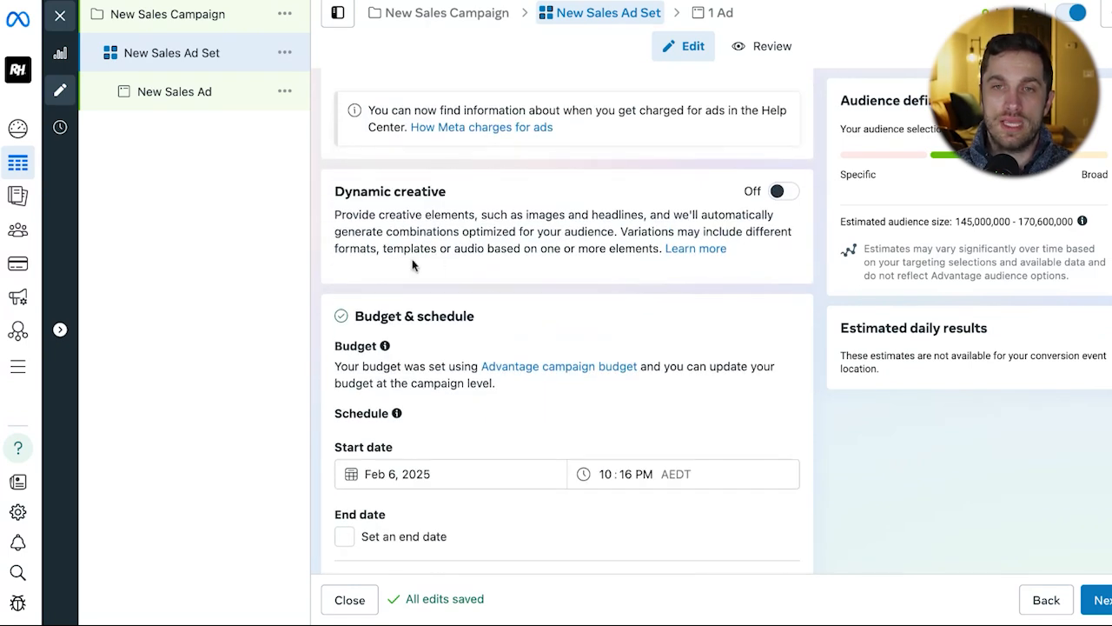
left_click_drag(337, 188, 801, 255)
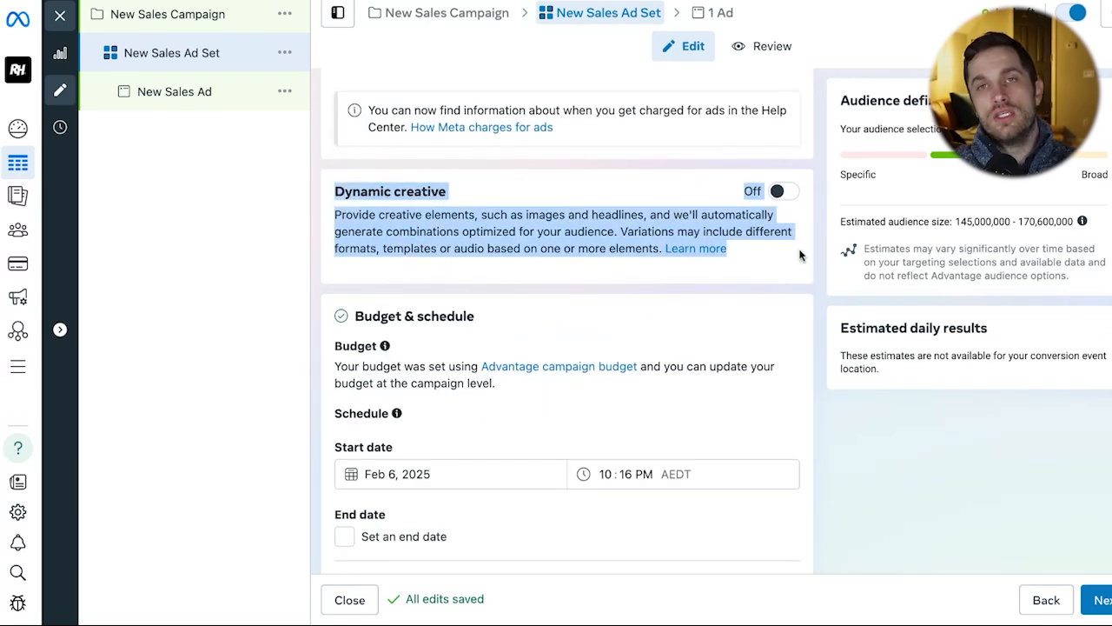
left_click(823, 236)
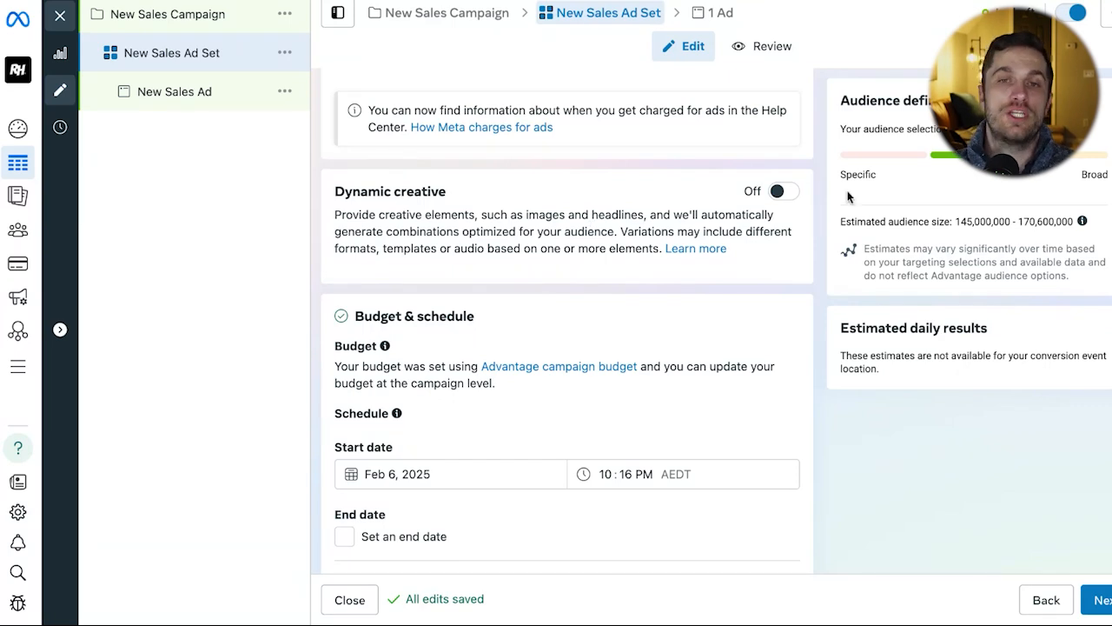
scroll(367, 253, "down", 3)
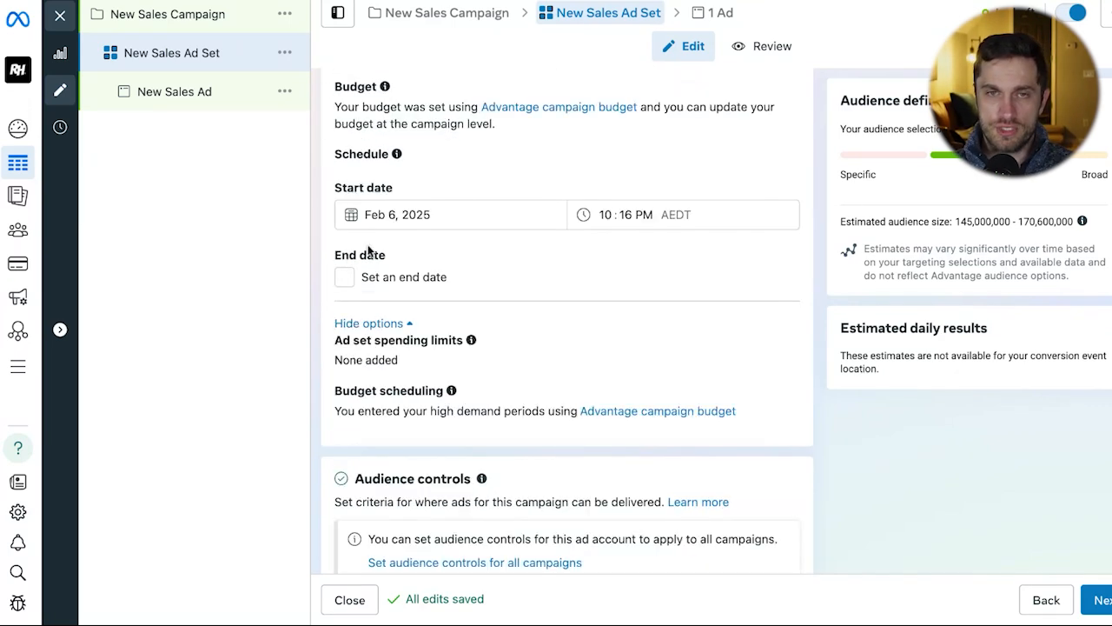
scroll(472, 144, "up", 1)
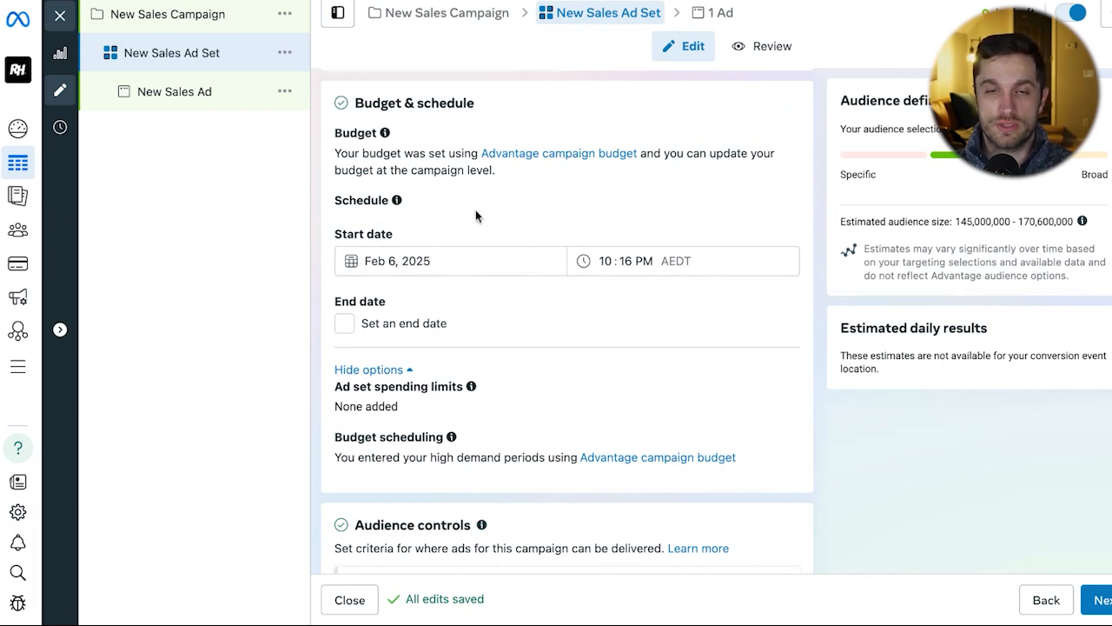
scroll(463, 252, "down", 1)
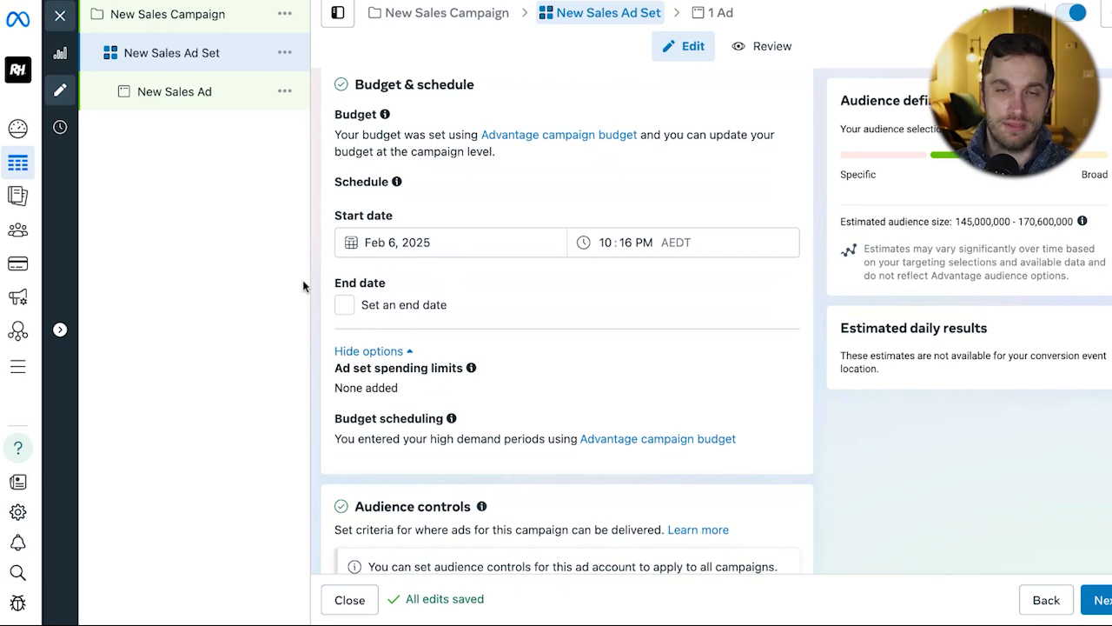
Try enabling ad set spending limits to view the daily minimum and maximum fields, and disable the limits again
scroll(336, 292, "down", 1)
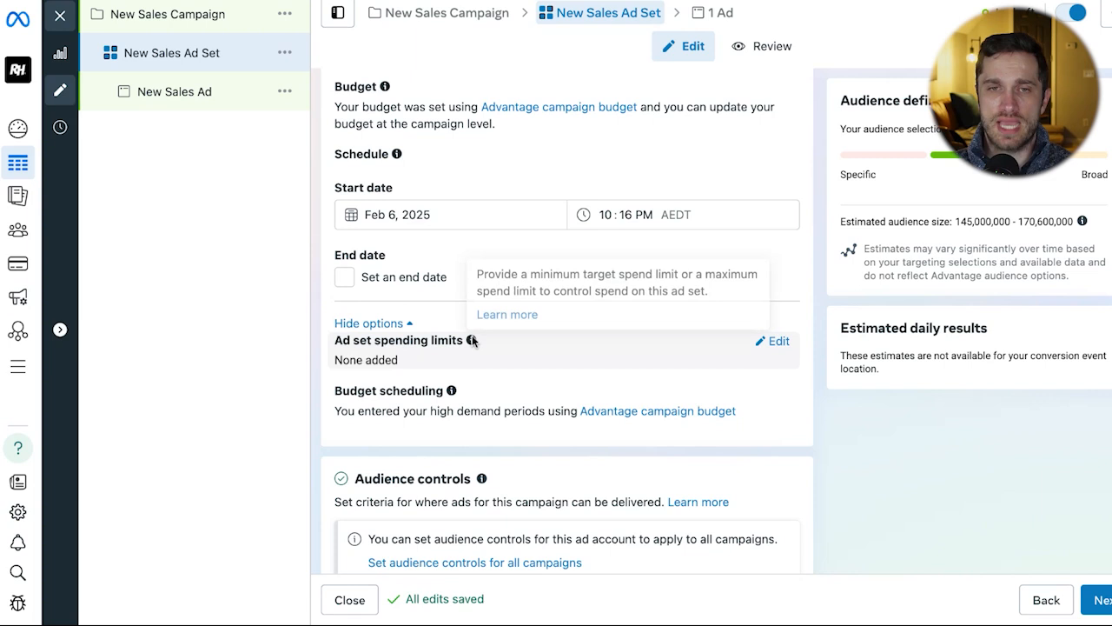
left_click(765, 344)
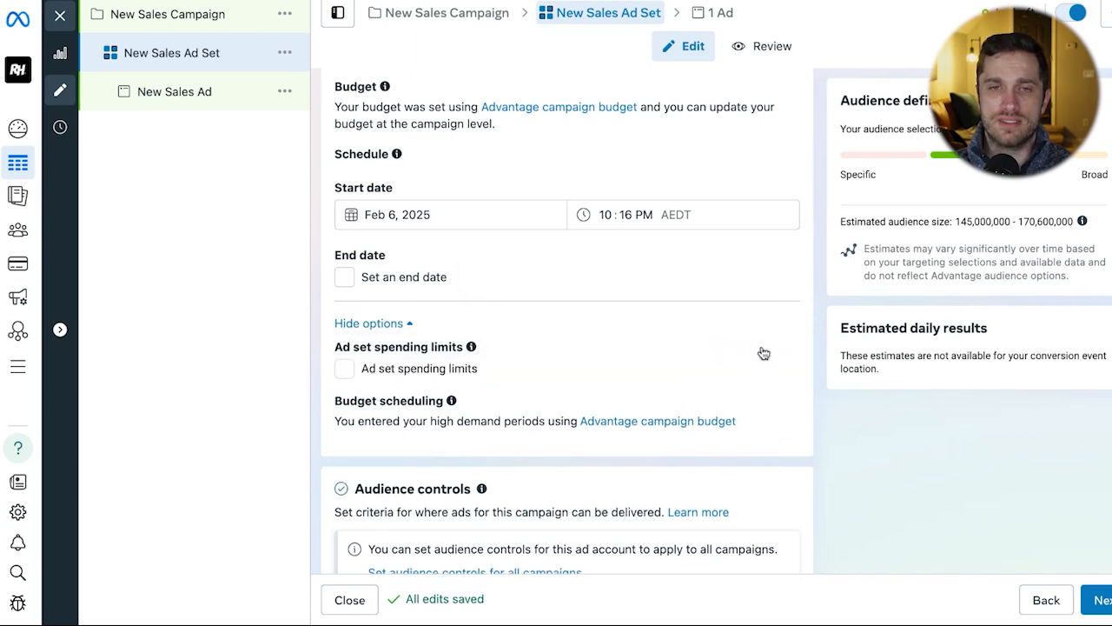
left_click(353, 367)
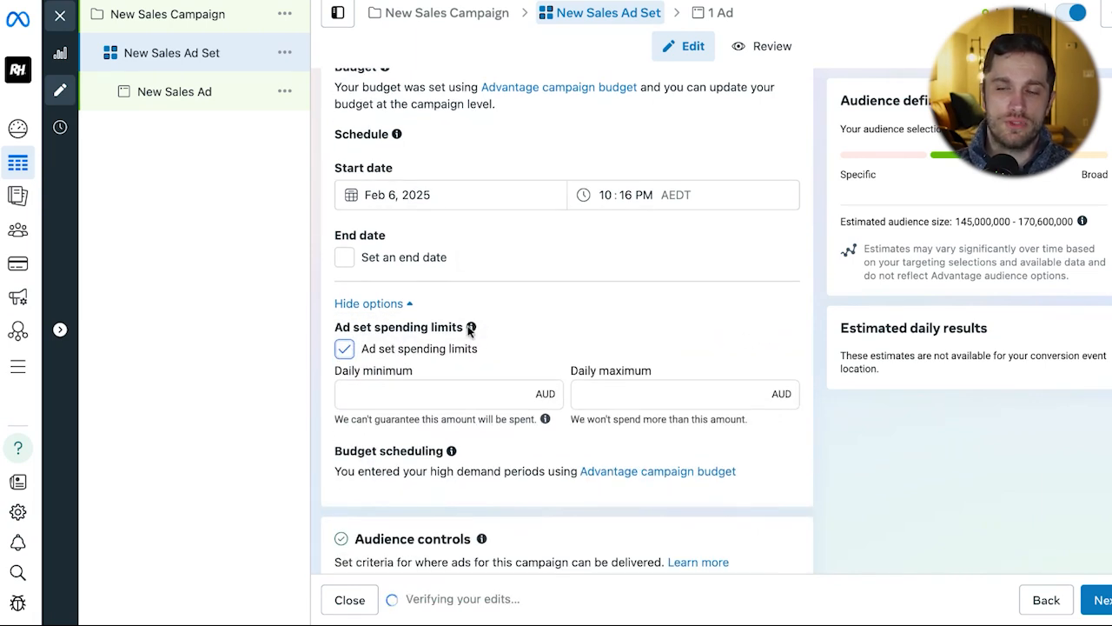
left_click(407, 306)
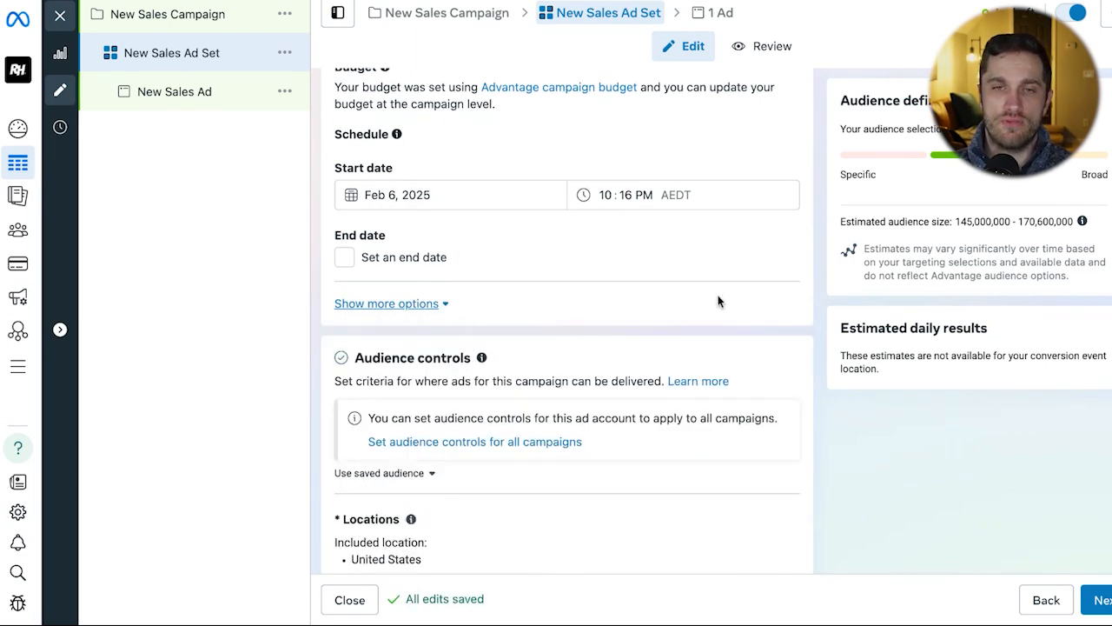
left_click(426, 304)
left_click(350, 348)
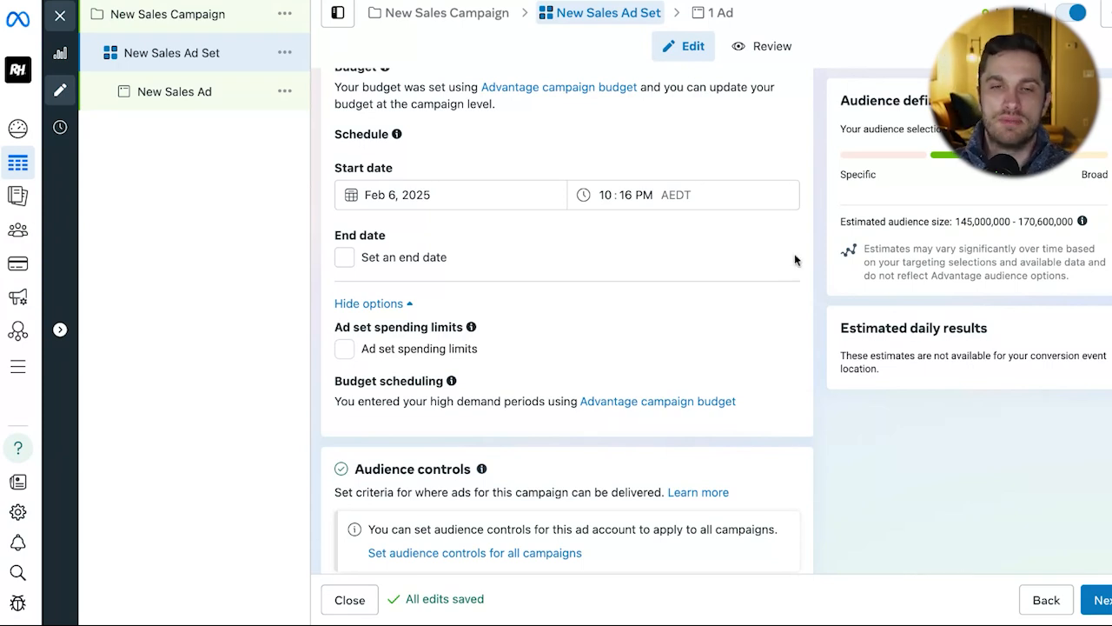
Examine the ad set's budget scheduling information and its link to the Advantage campaign budget
scroll(795, 255, "down", 2)
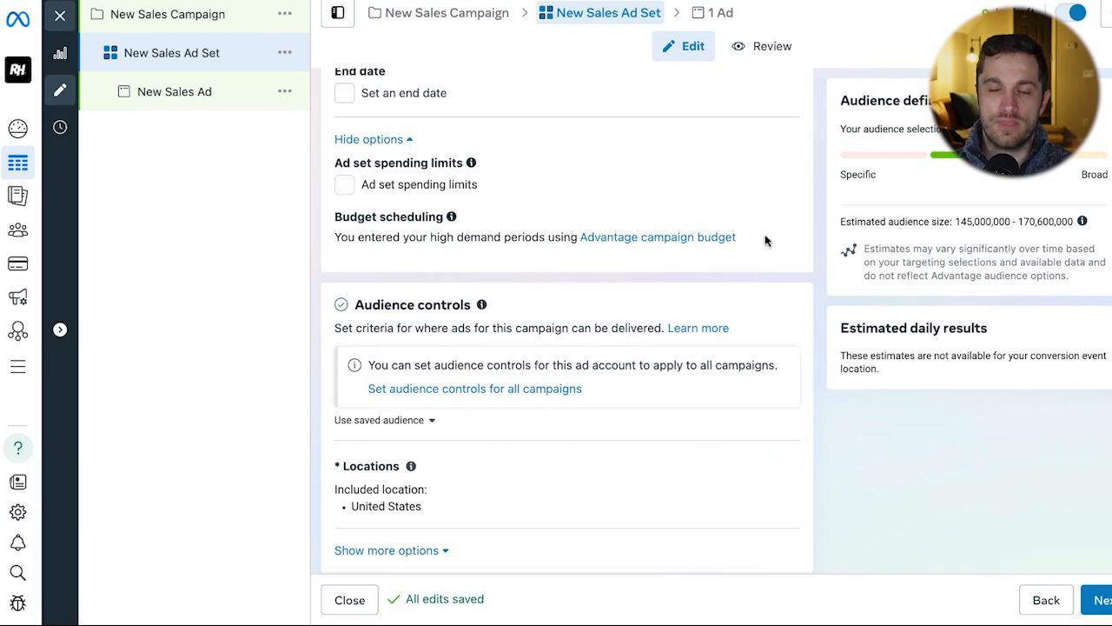
left_click(656, 240)
scroll(522, 276, "down", 10)
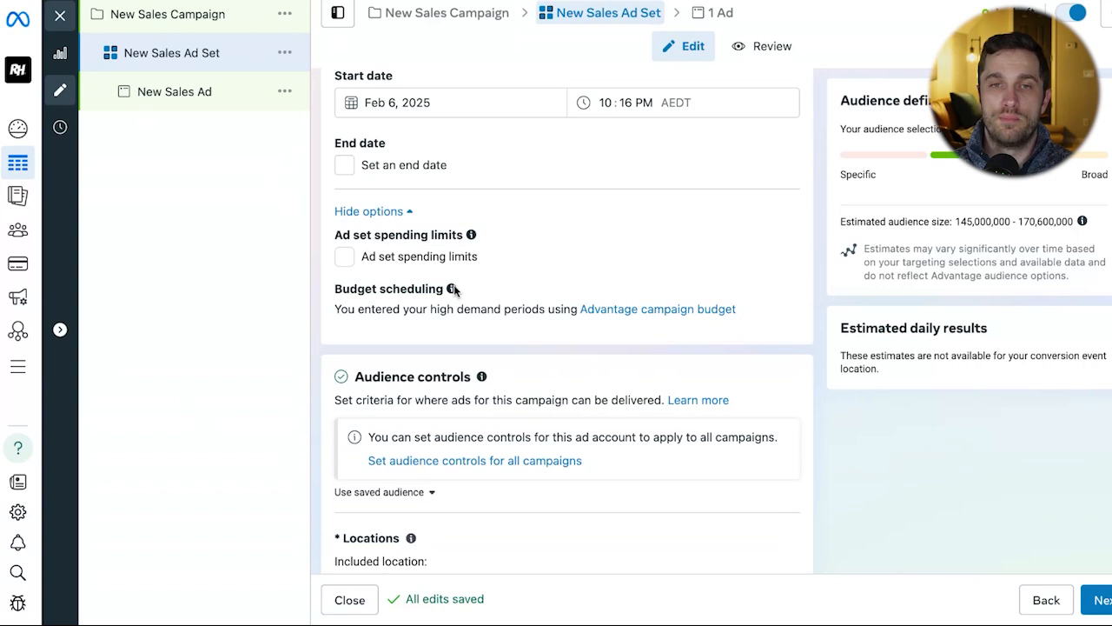
mouse_move(452, 289)
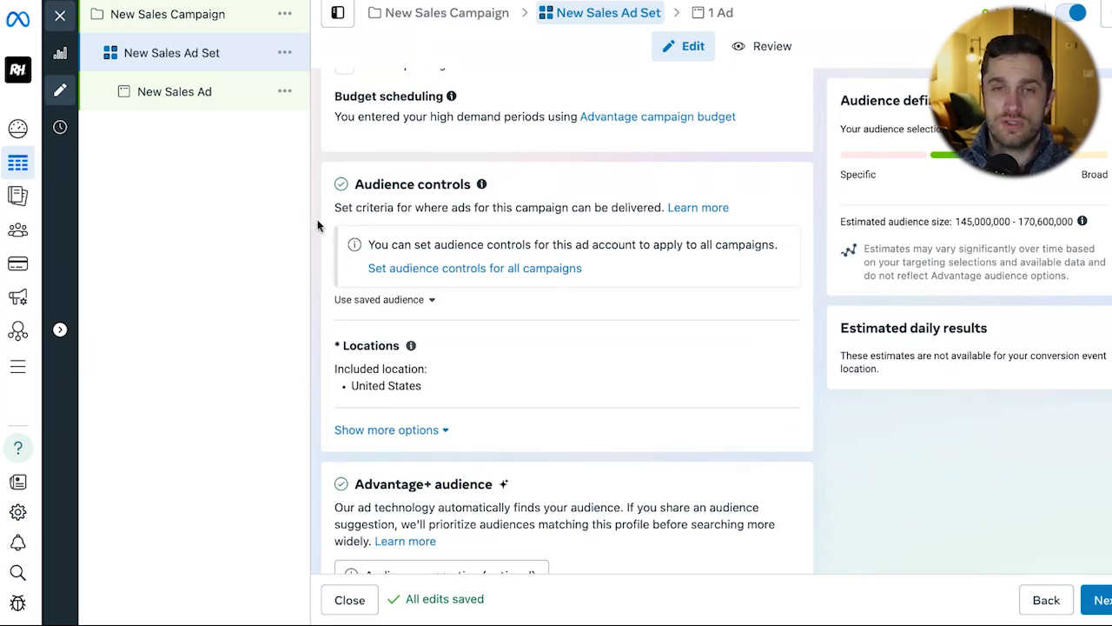
Examine the ad account's audience controls for all campaigns, including the age-restricted goods explanation, and close them
left_click(460, 269)
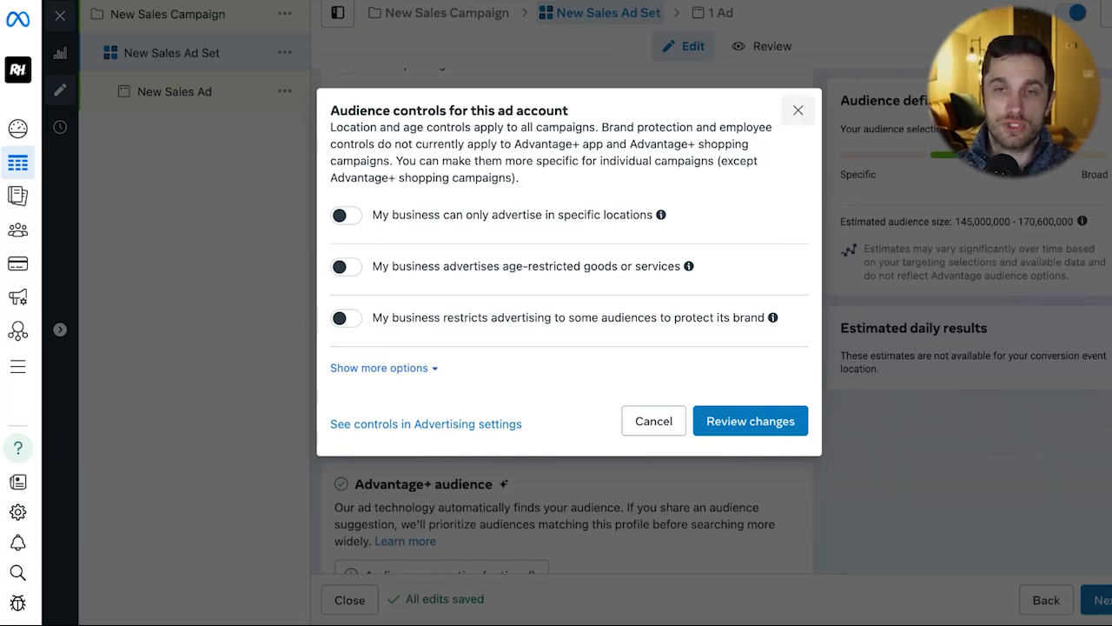
mouse_move(689, 270)
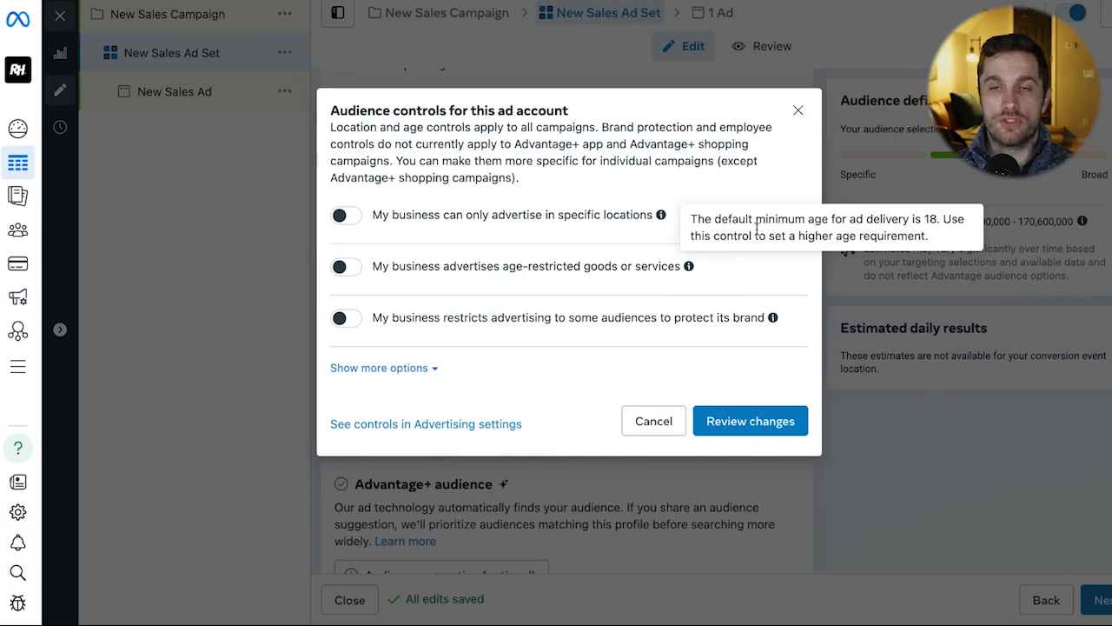
left_click(798, 110)
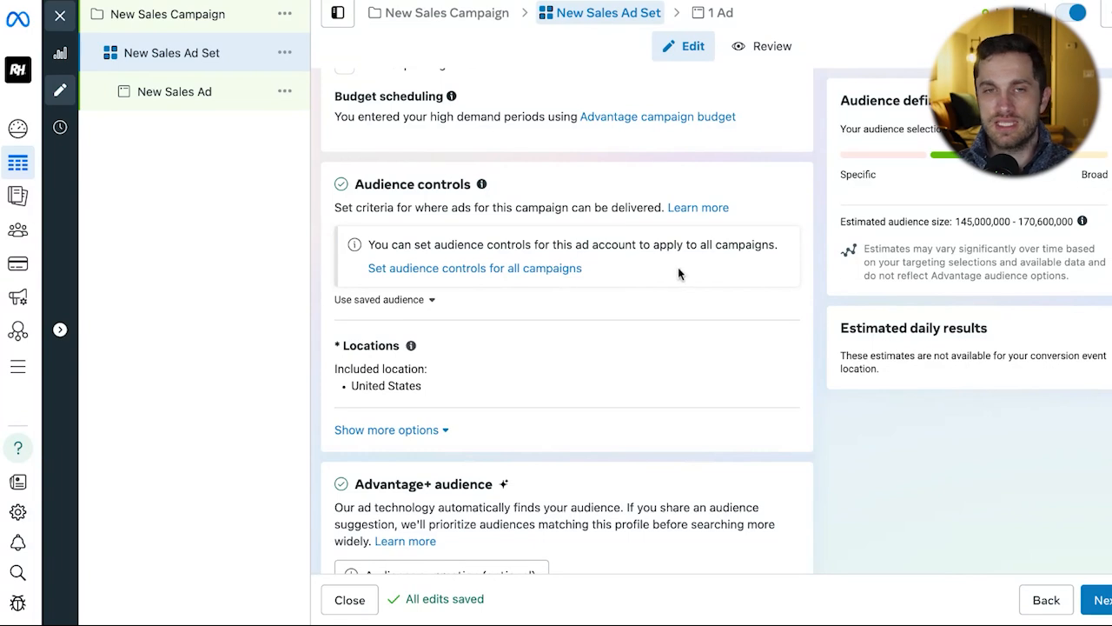
triple_click(694, 245)
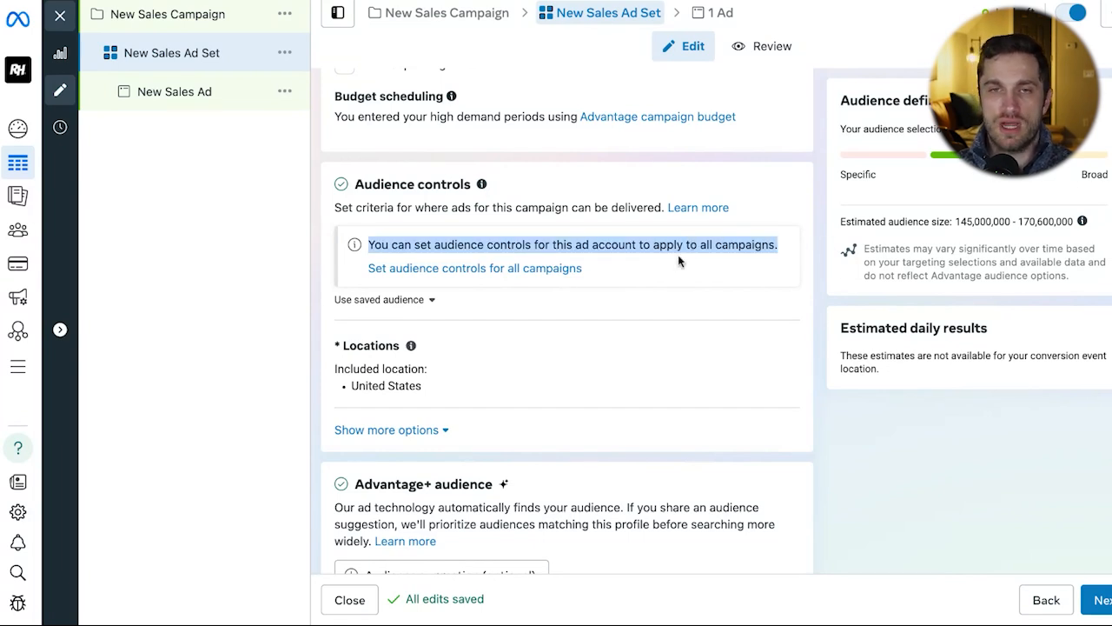
scroll(596, 308, "down", 1)
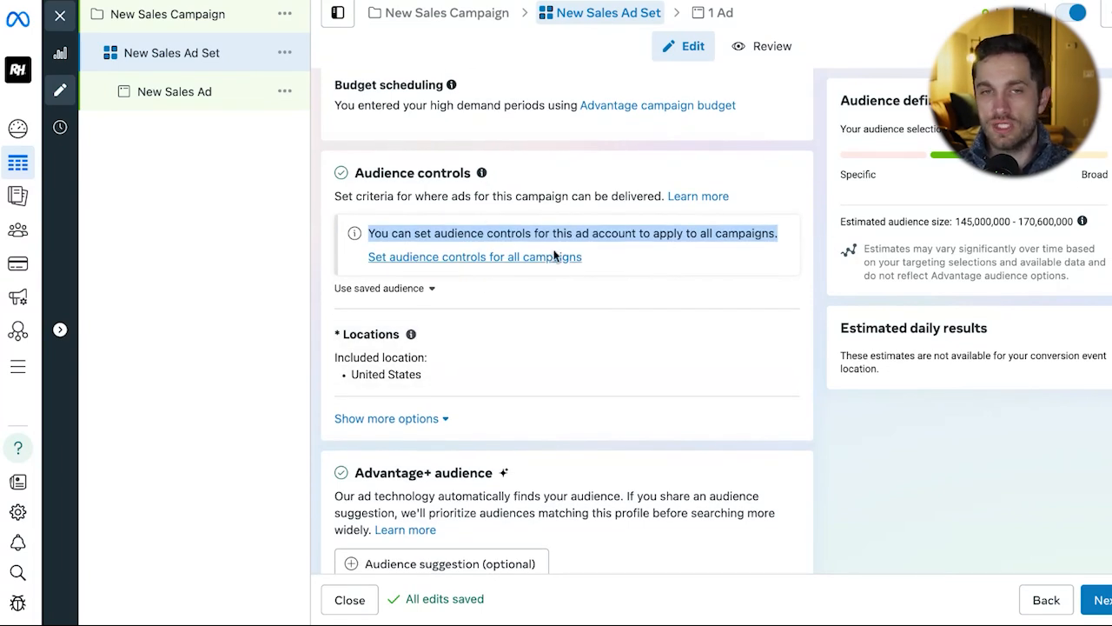
scroll(558, 289, "down", 1)
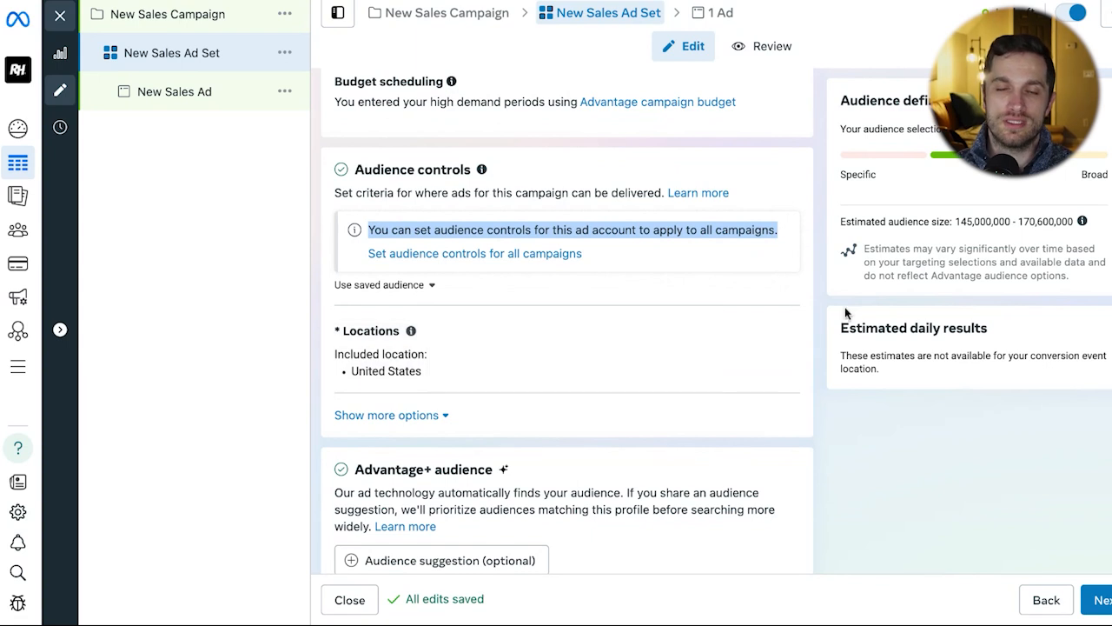
Expand the additional audience control options and examine the minimum age and custom audience exclusion settings
scroll(426, 347, "down", 2)
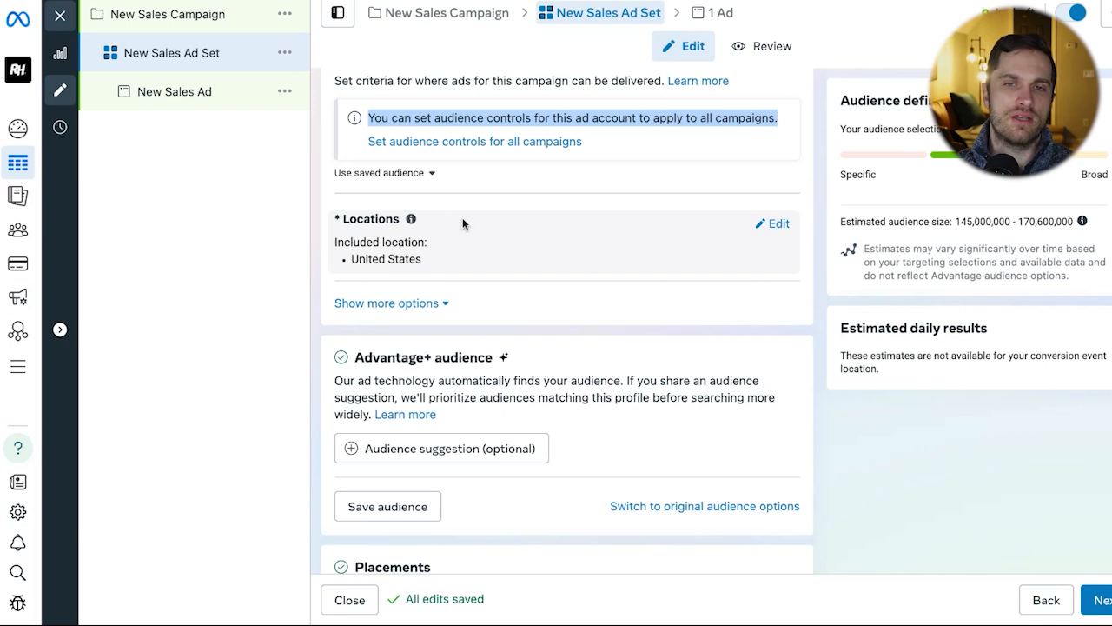
left_click(402, 304)
scroll(731, 259, "down", 1)
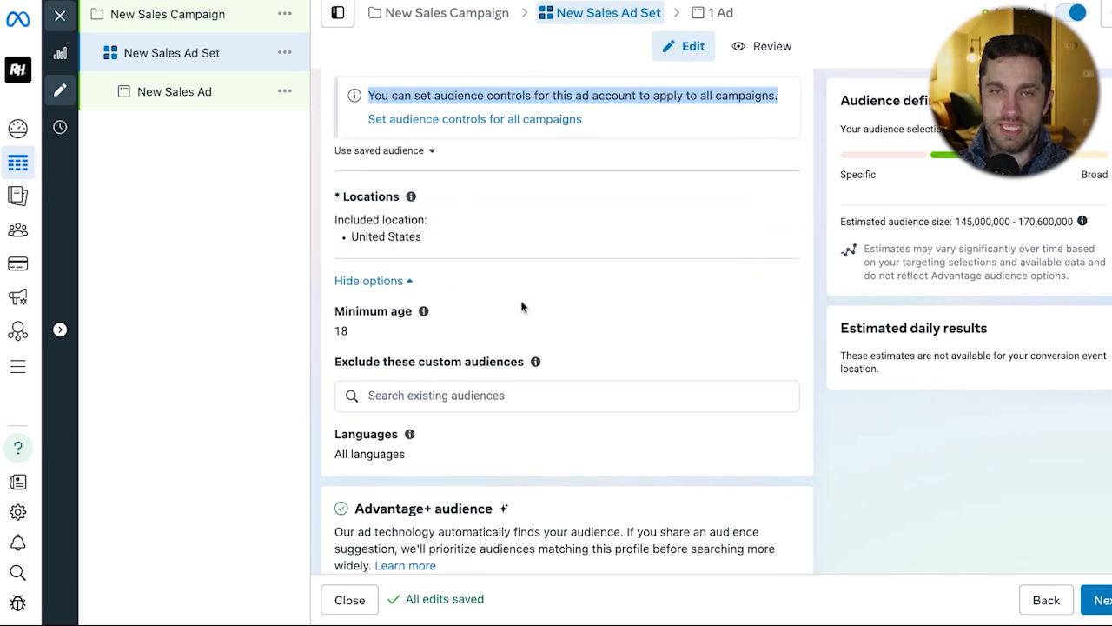
scroll(373, 326, "down", 1)
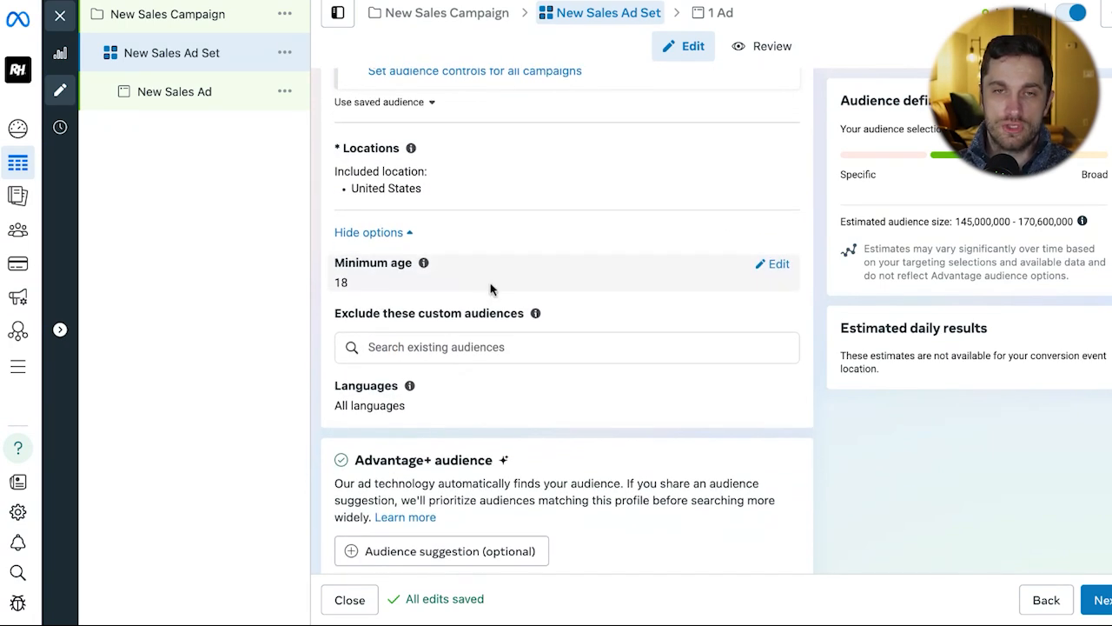
scroll(496, 293, "down", 2)
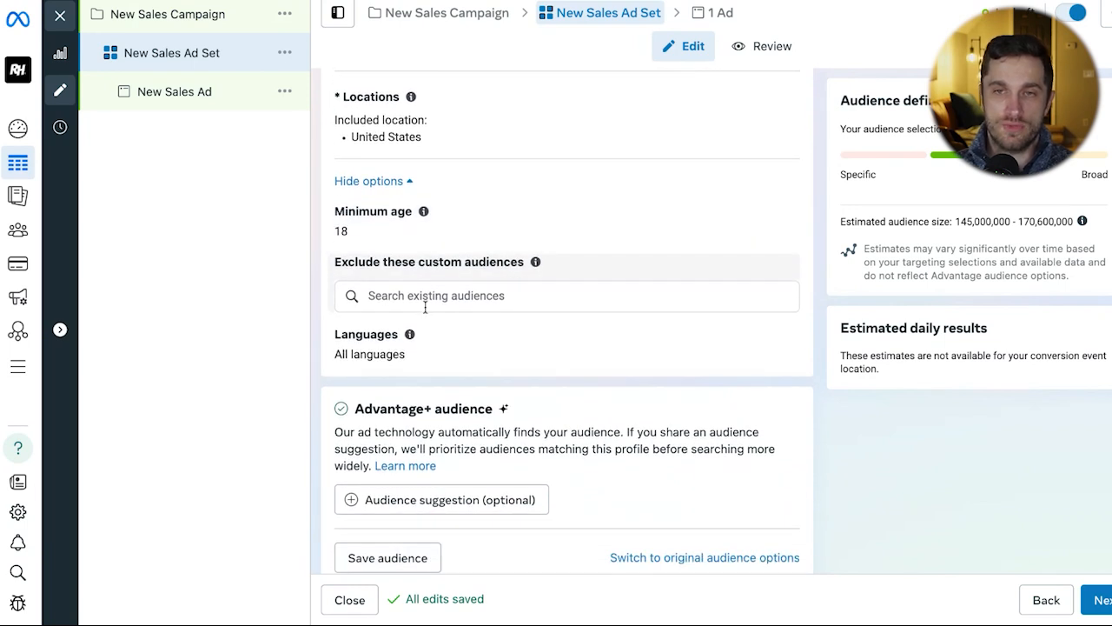
left_click(425, 306)
left_click(826, 300)
scroll(826, 301, "down", 3)
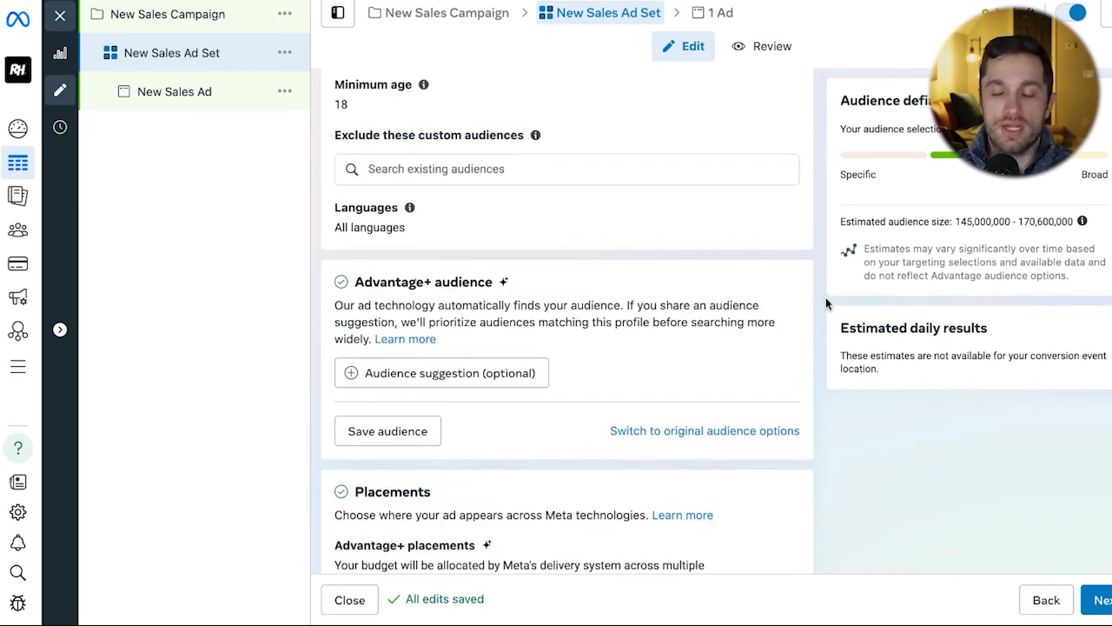
Open the ad set's Languages setting for editing and examine its guidance
scroll(826, 303, "up", 1)
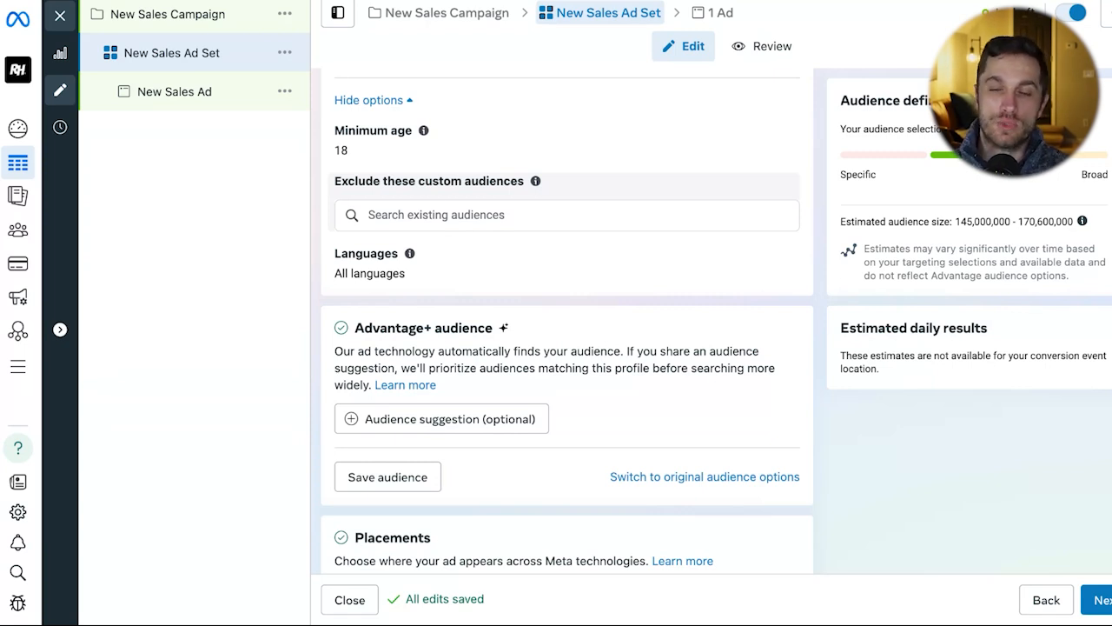
scroll(405, 159, "down", 3)
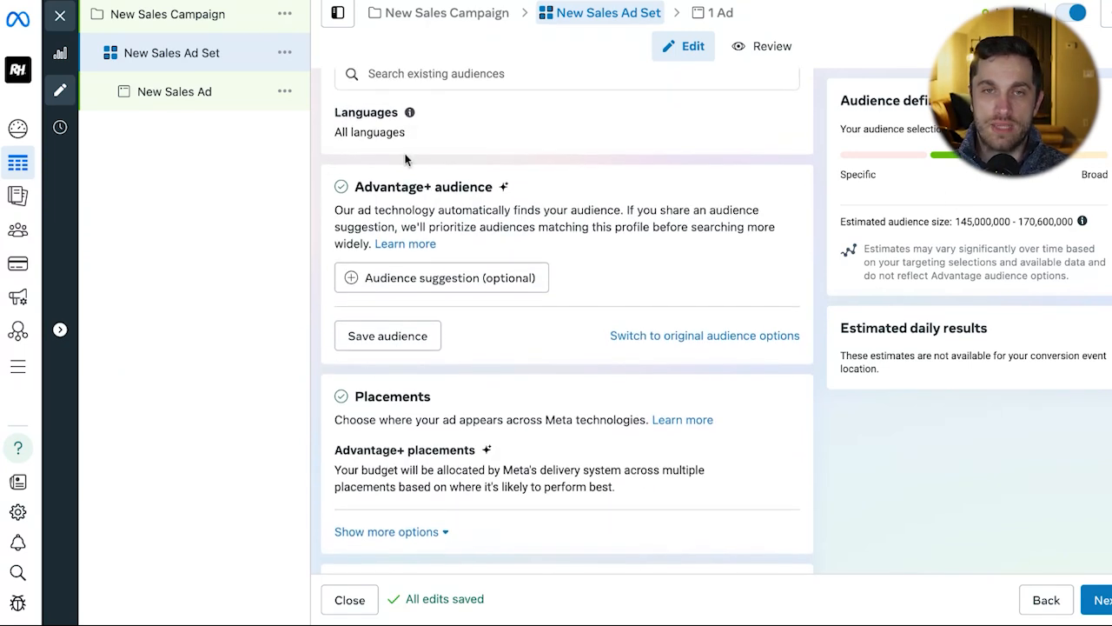
left_click(785, 118)
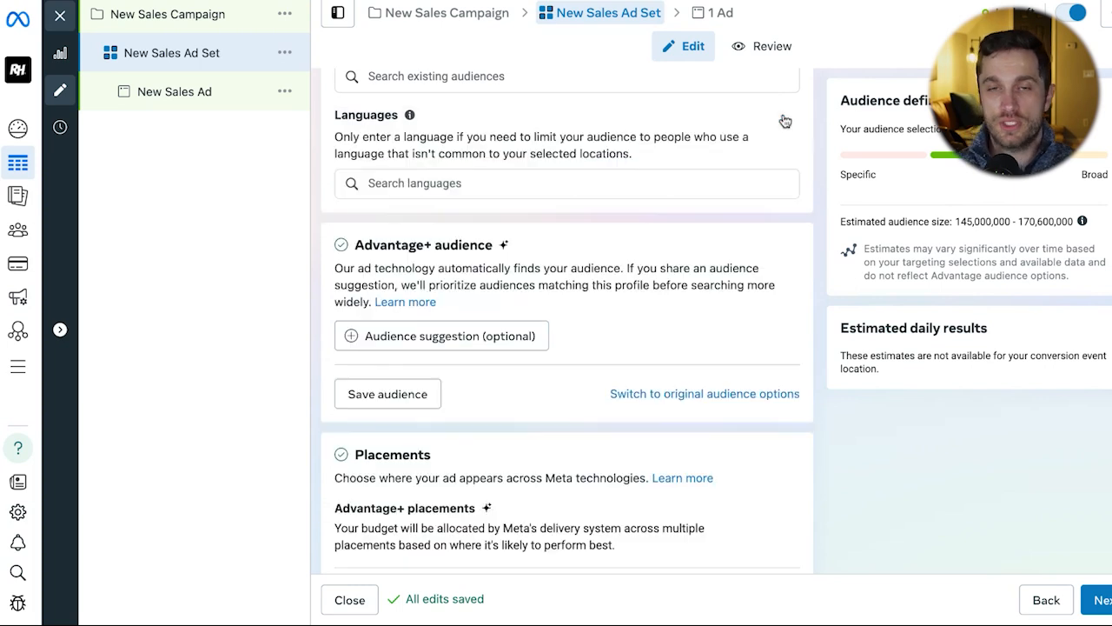
scroll(749, 197, "up", 1)
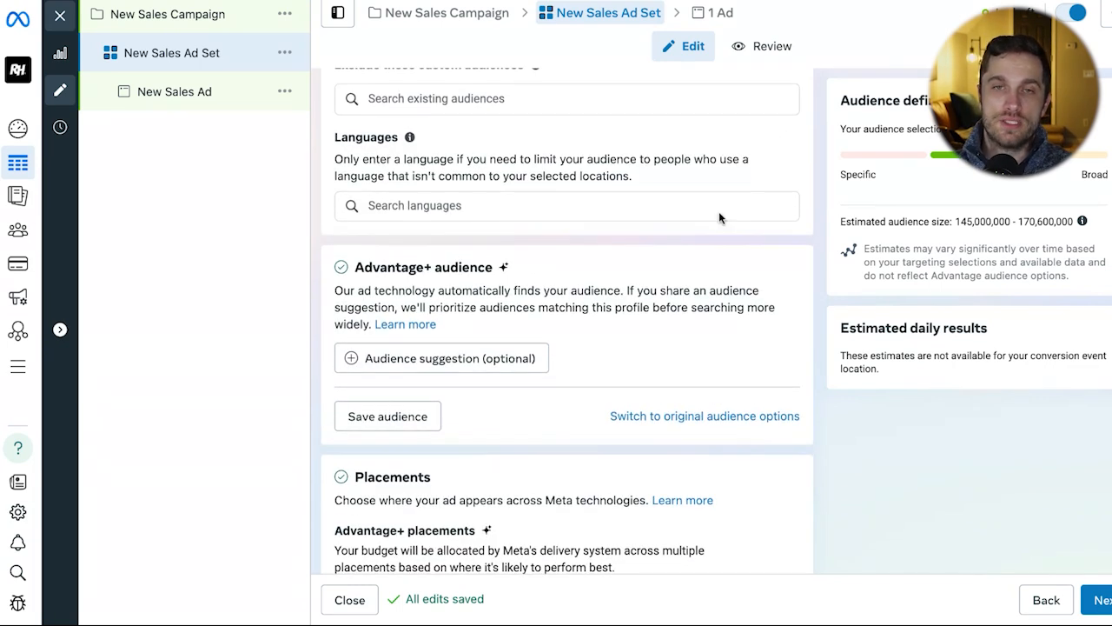
scroll(826, 203, "up", 3)
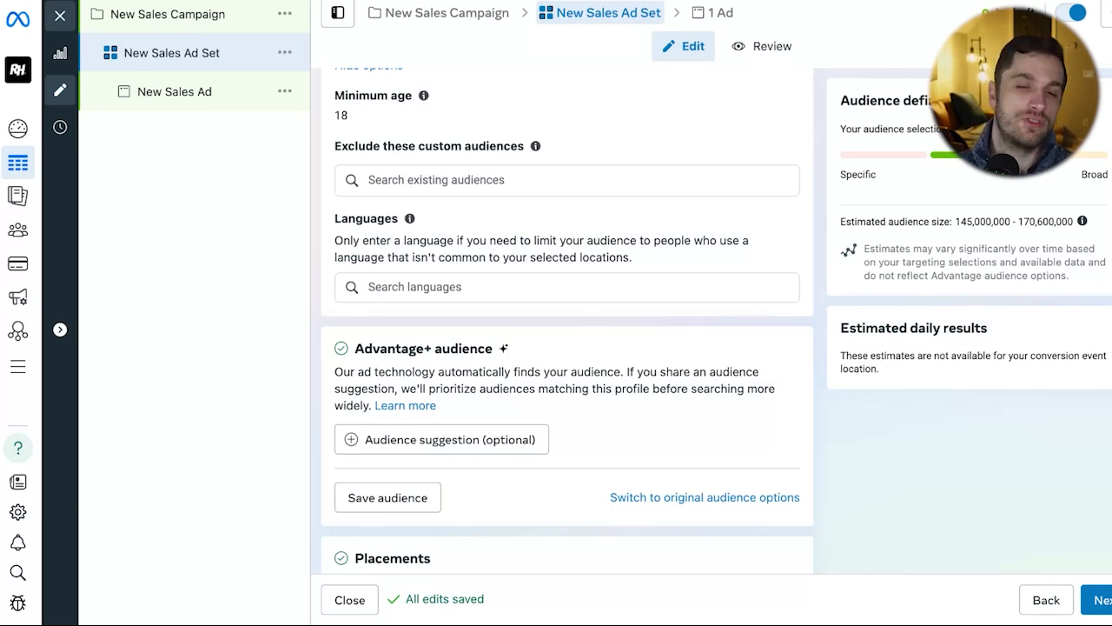
Expand the additional placement options to examine the brand safety and suitability settings
scroll(462, 319, "down", 5)
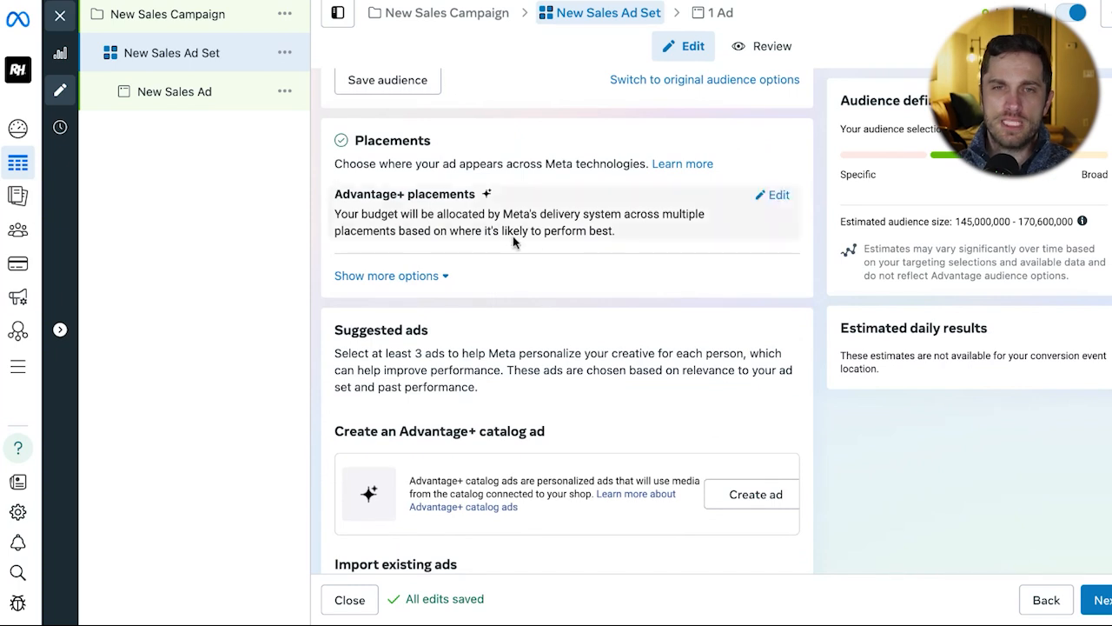
left_click(424, 278)
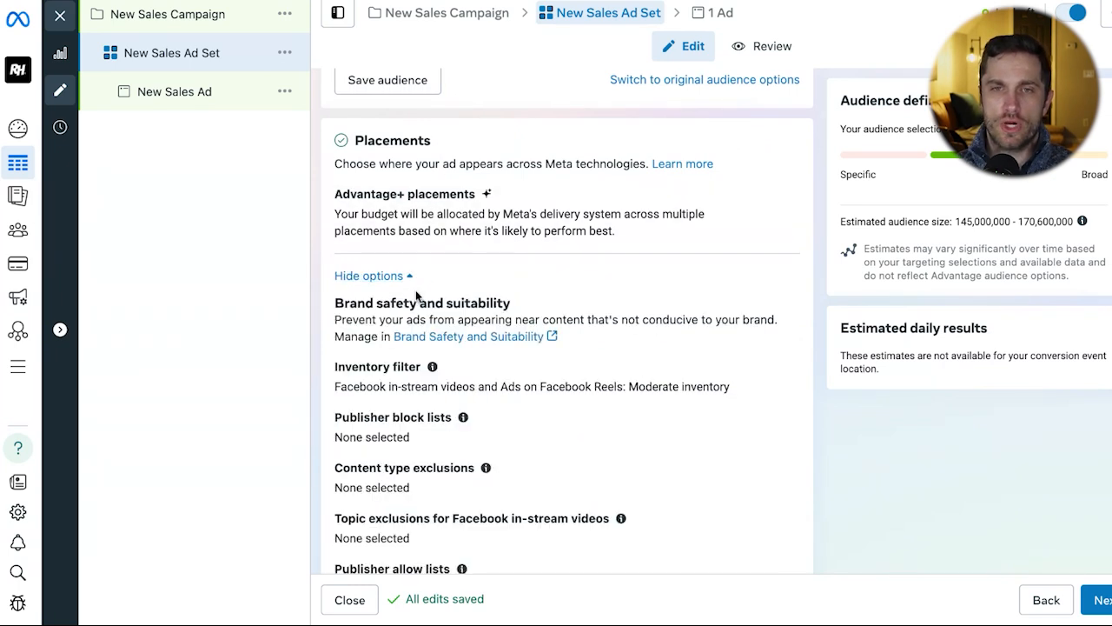
scroll(416, 298, "down", 2)
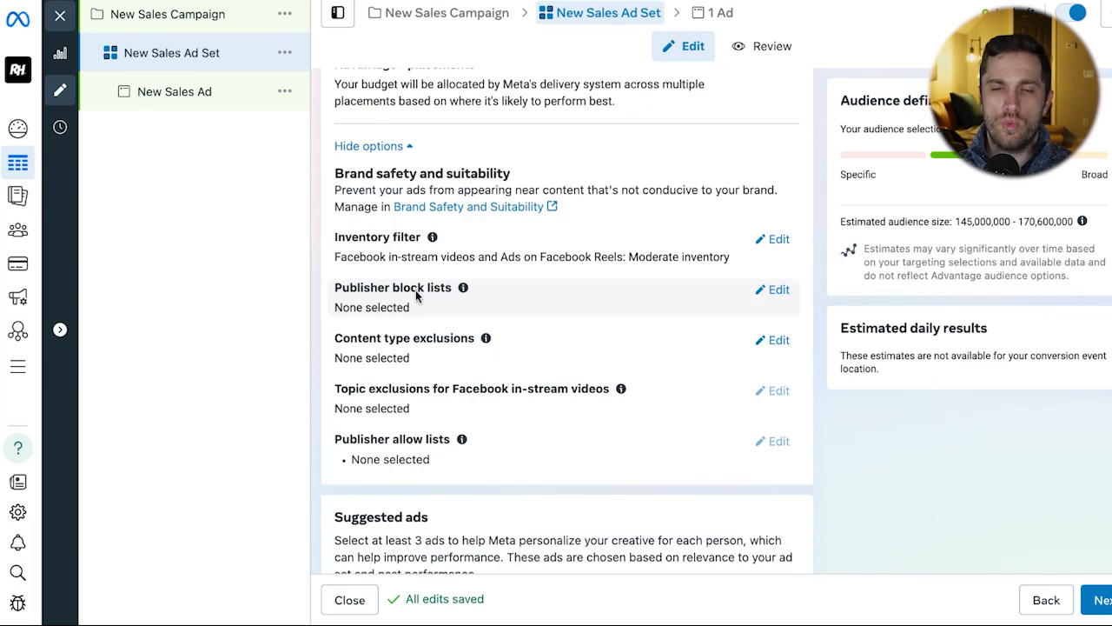
Open the ad set's inventory filter and publisher block lists for editing, and set the filter to Expanded inventory
left_click(779, 241)
scroll(594, 310, "down", 3)
scroll(390, 293, "up", 1)
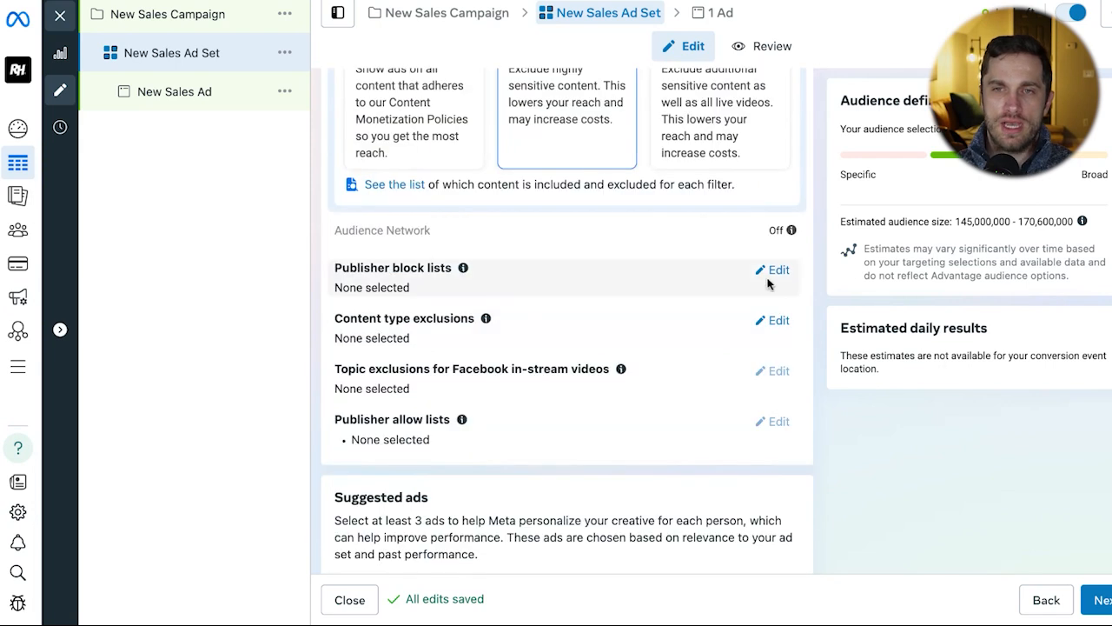
left_click(773, 272)
mouse_move(791, 232)
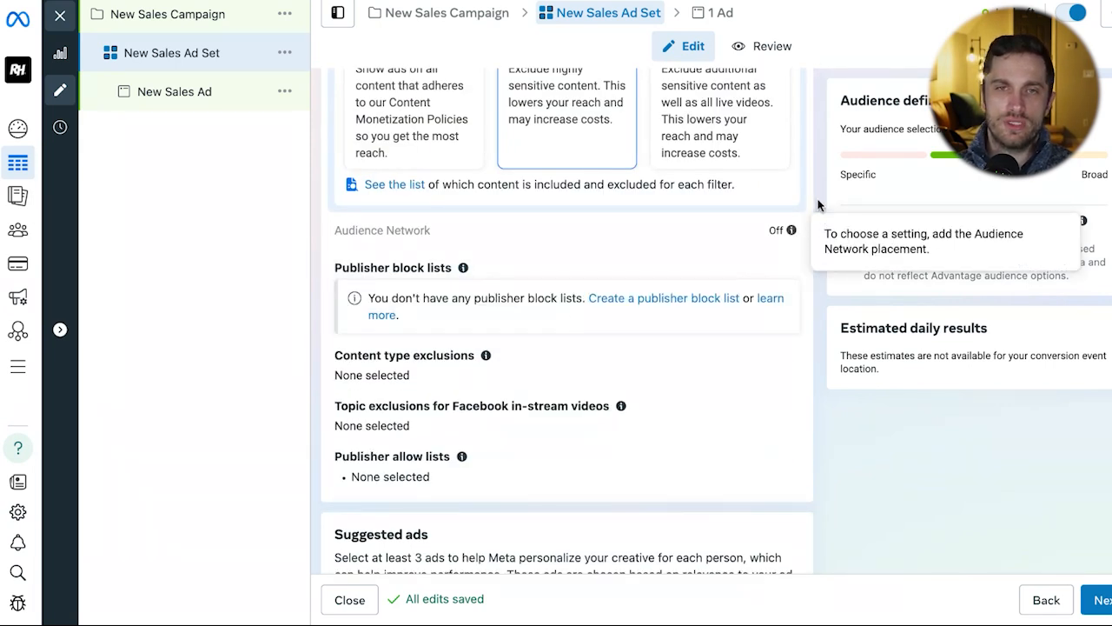
scroll(778, 235, "up", 1)
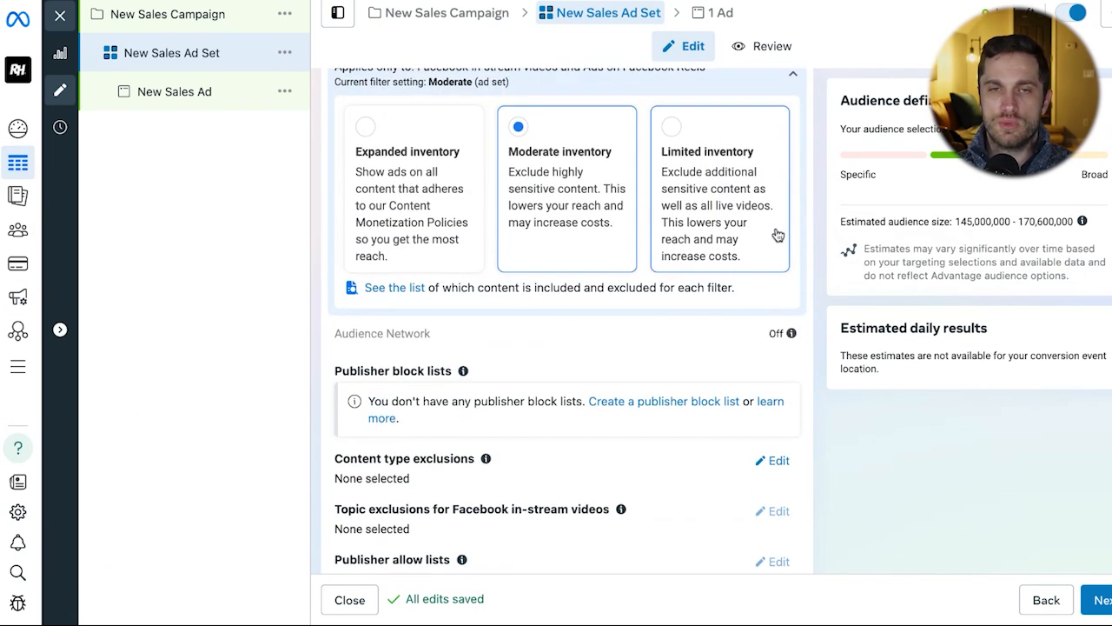
left_click(392, 212)
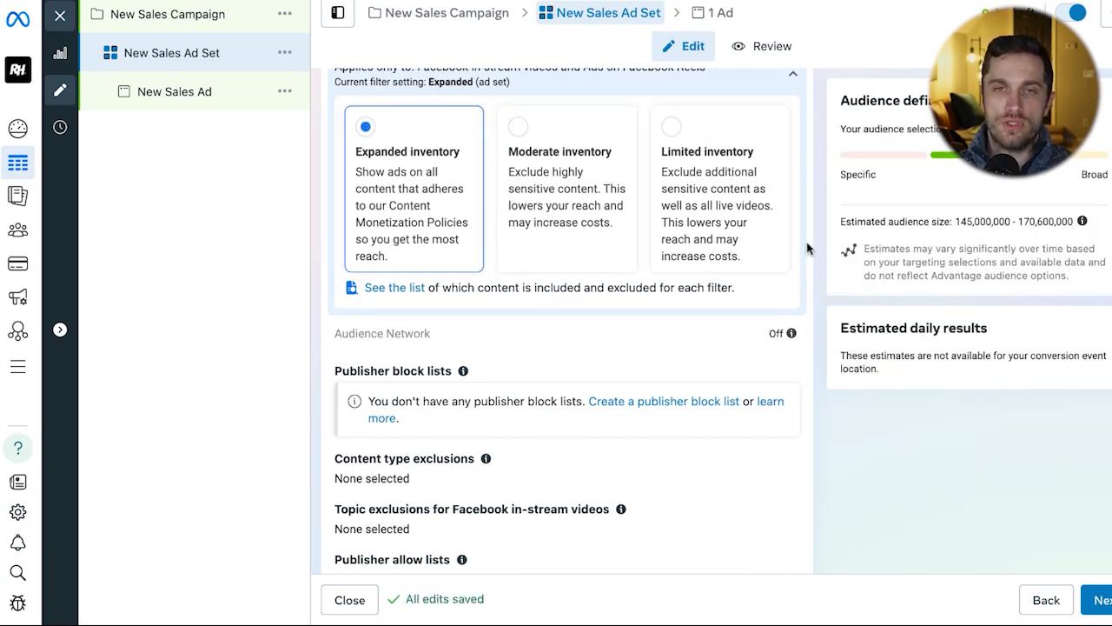
Examine the remaining brand safety and suitability settings, then the Suggested ads section with its catalog ad and import options
scroll(807, 250, "down", 1)
scroll(808, 250, "up", 3)
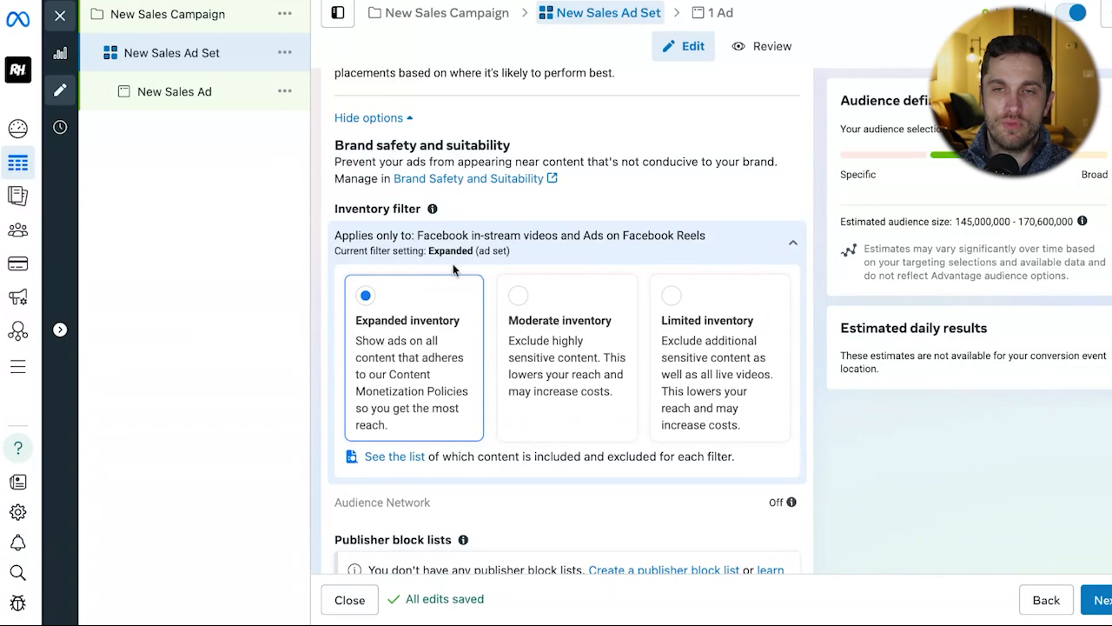
scroll(435, 304, "down", 1)
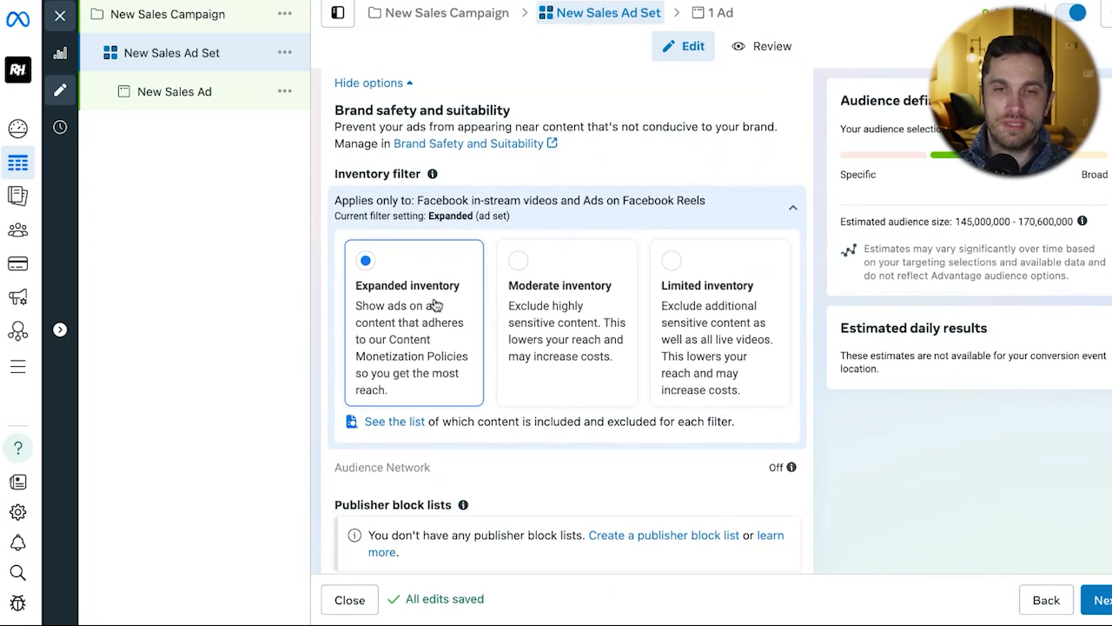
scroll(435, 304, "up", 1)
scroll(435, 304, "down", 5)
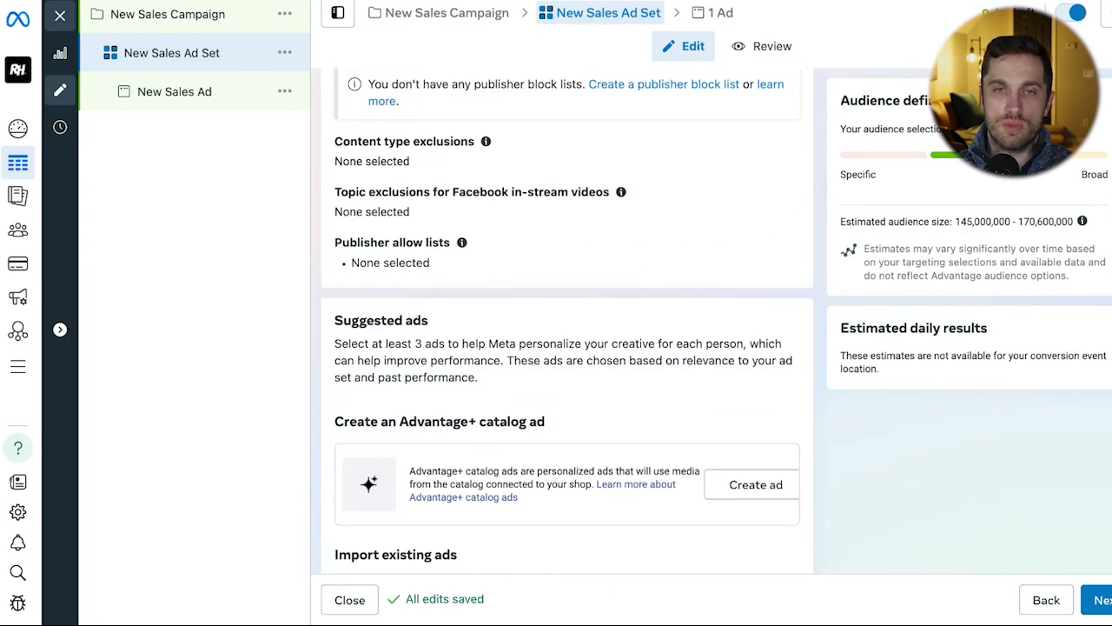
scroll(435, 304, "up", 2)
scroll(604, 292, "up", 1)
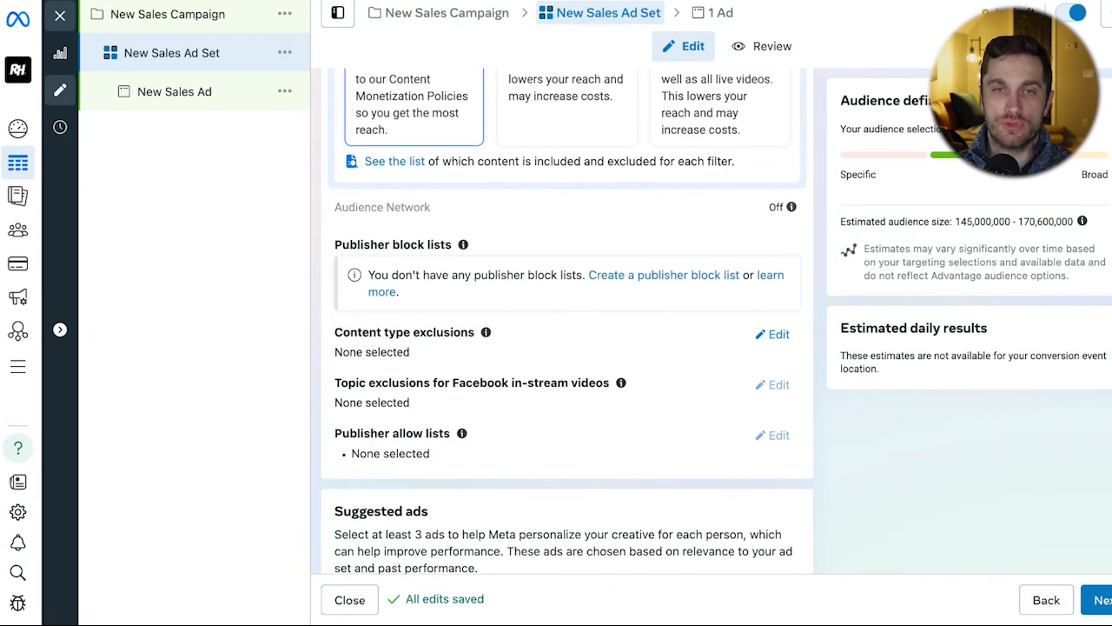
scroll(604, 292, "up", 5)
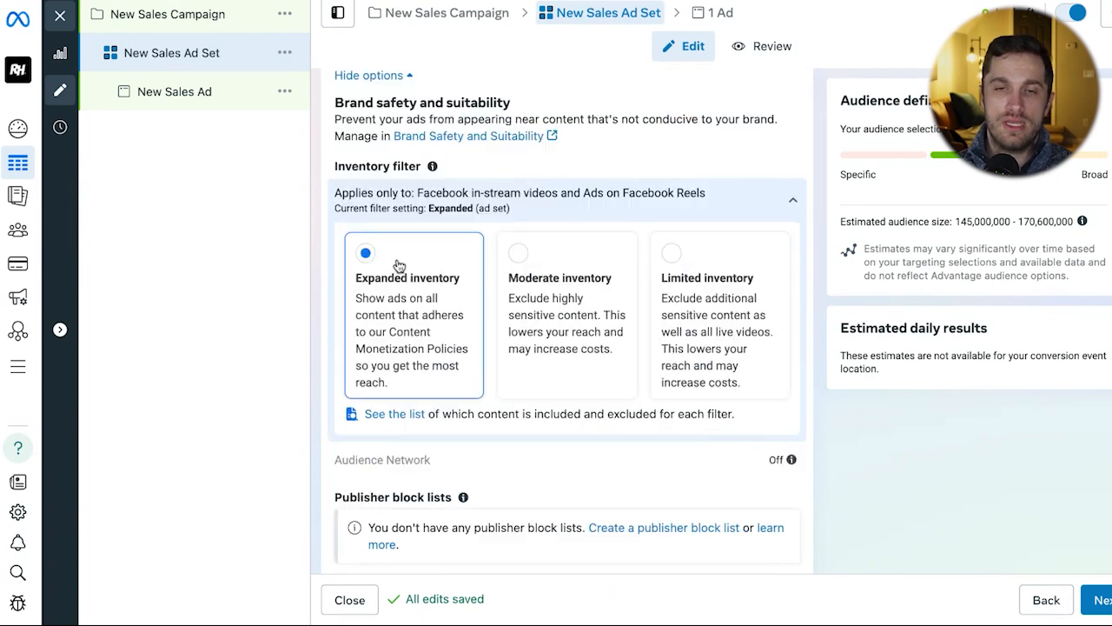
scroll(398, 265, "up", 7)
scroll(398, 265, "down", 7)
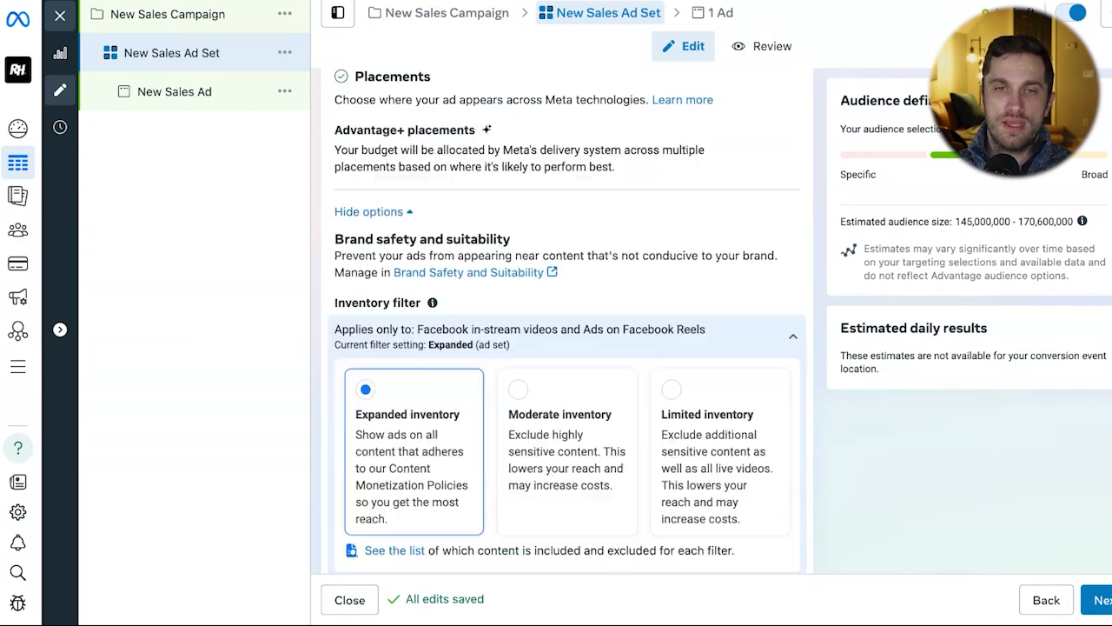
scroll(484, 403, "down", 5)
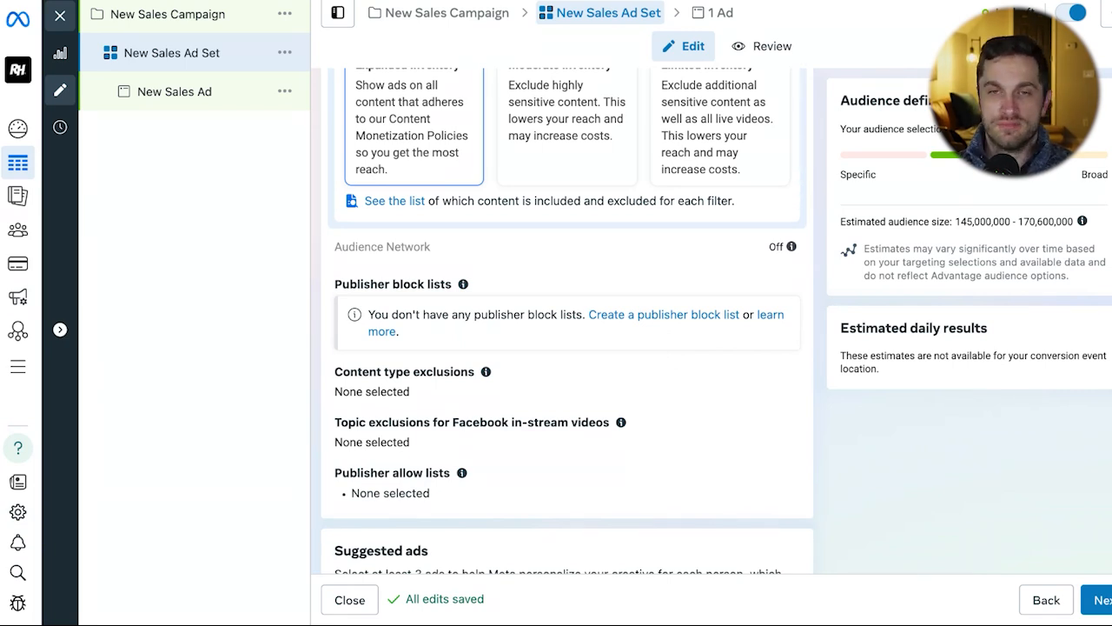
scroll(568, 321, "down", 2)
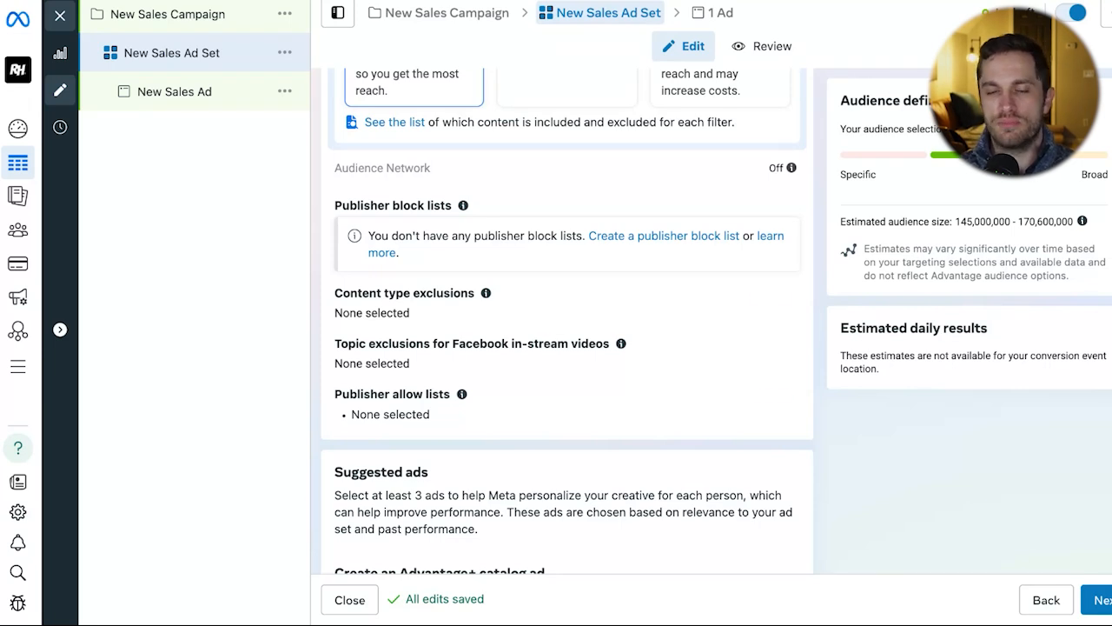
scroll(326, 376, "down", 6)
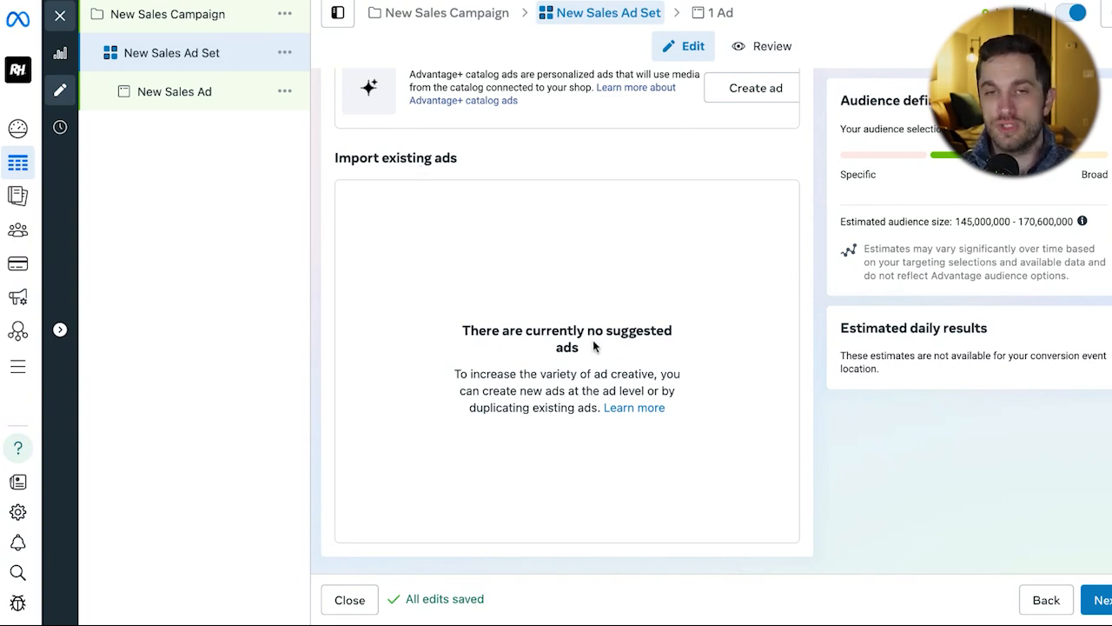
Open New Sales Ad and switch its Partnership ad option on and back off to examine the partnership settings
left_click_drag(596, 345, 409, 325)
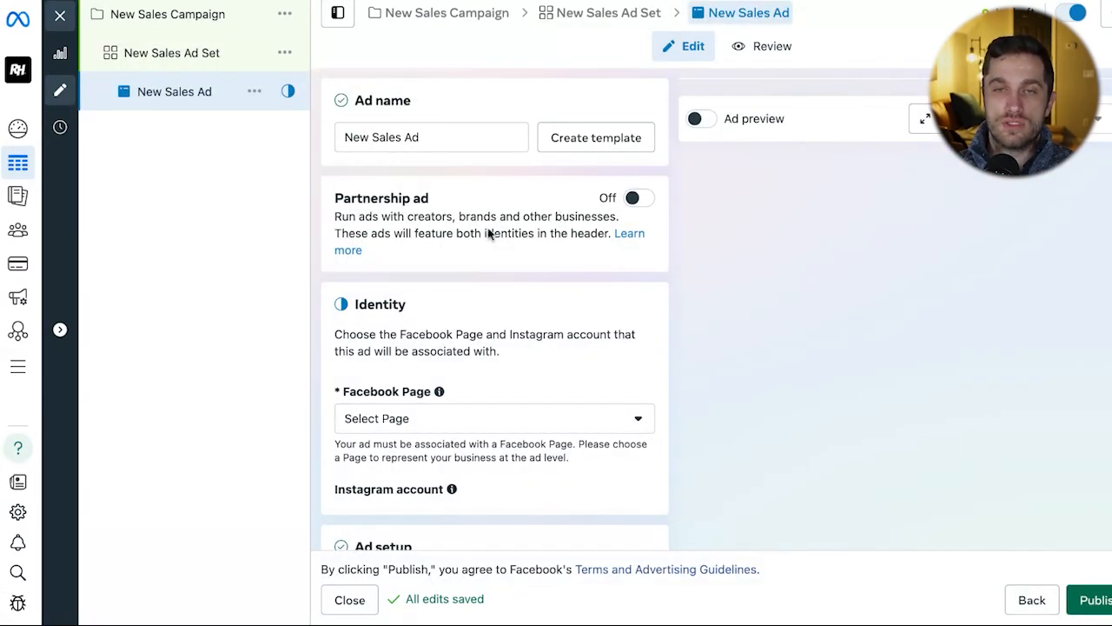
scroll(687, 226, "down", 1)
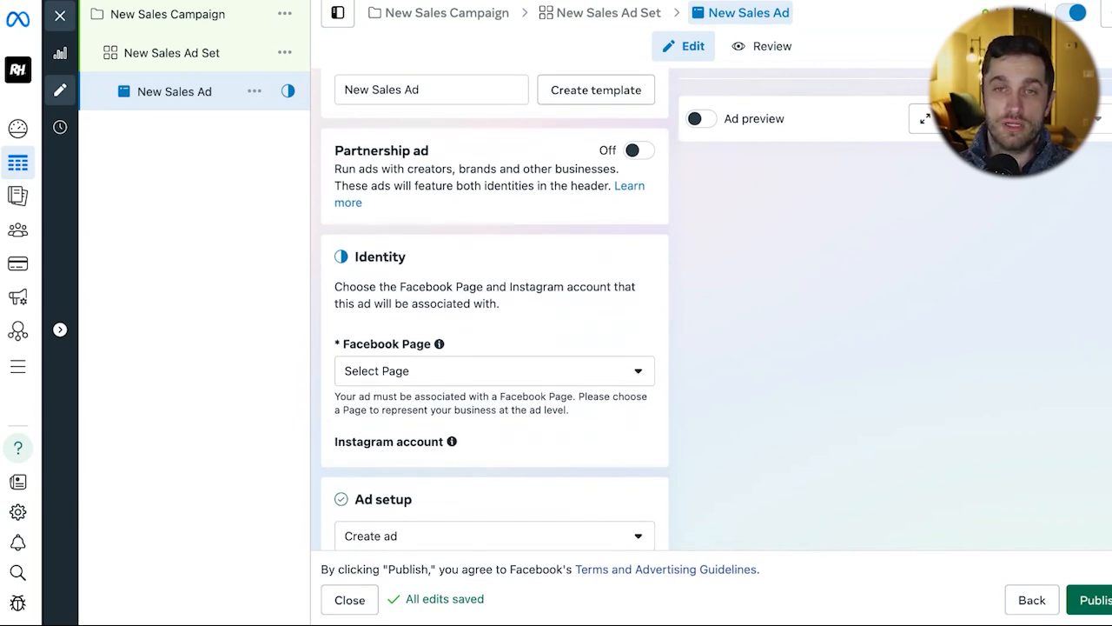
left_click(635, 153)
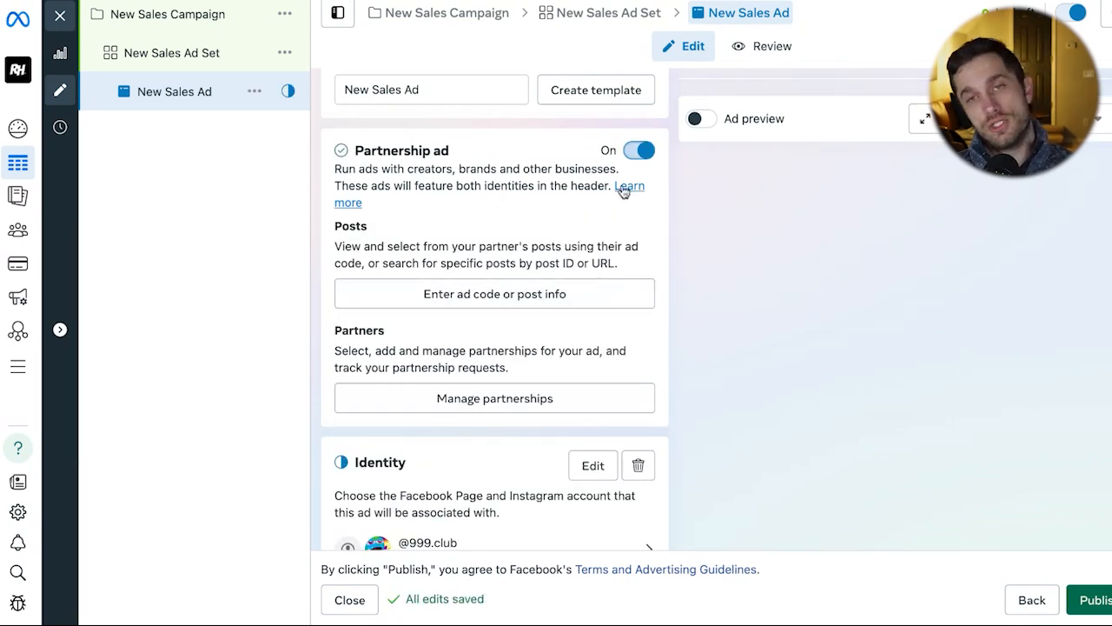
left_click(637, 153)
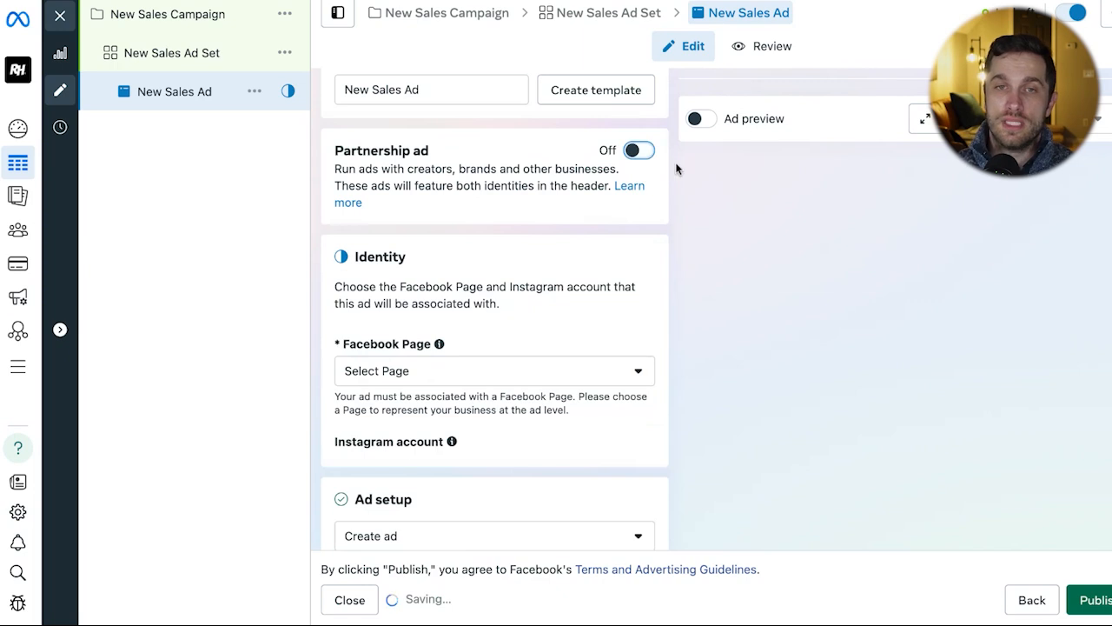
Examine the ad's Identity, creative source, format, Multi-advertiser ads and Ad creative settings
scroll(679, 219, "down", 2)
scroll(674, 221, "down", 3)
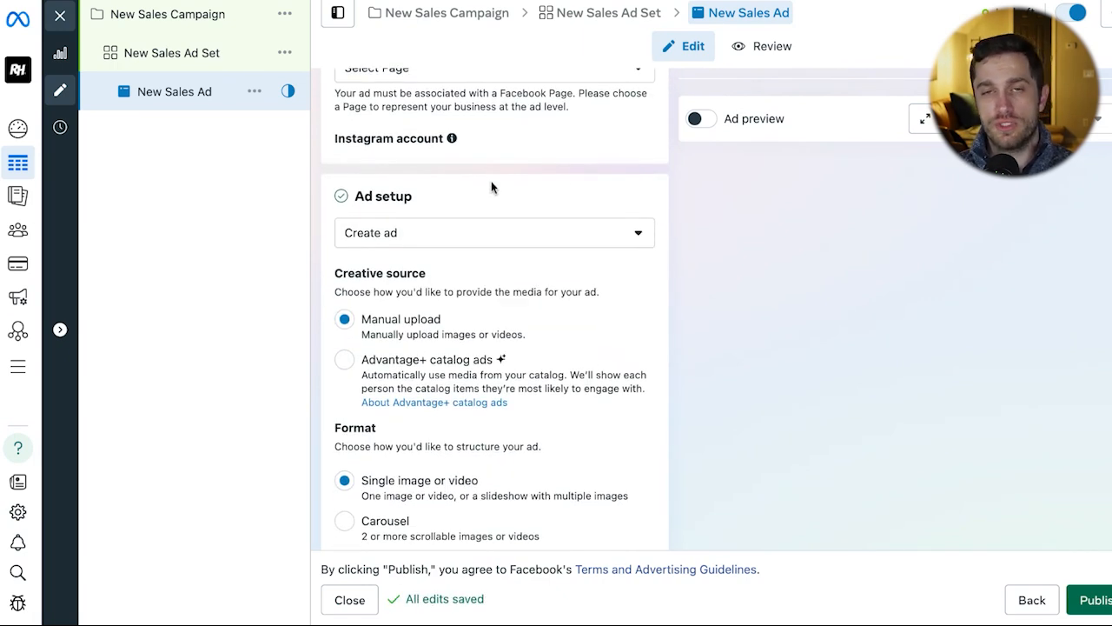
scroll(526, 184, "up", 2)
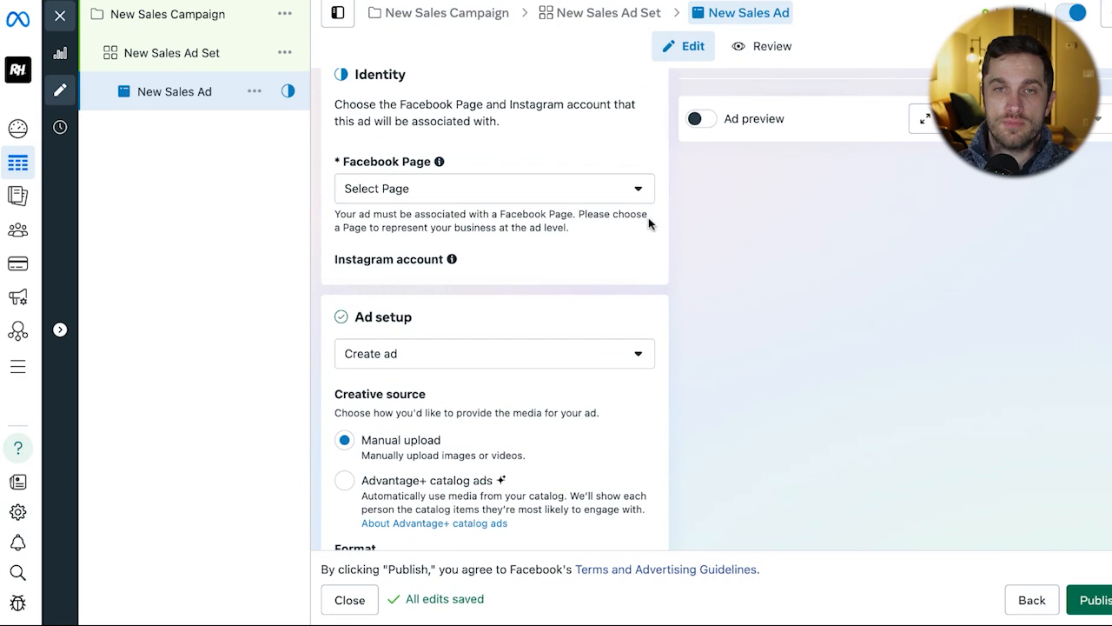
scroll(660, 217, "down", 3)
scroll(686, 214, "down", 1)
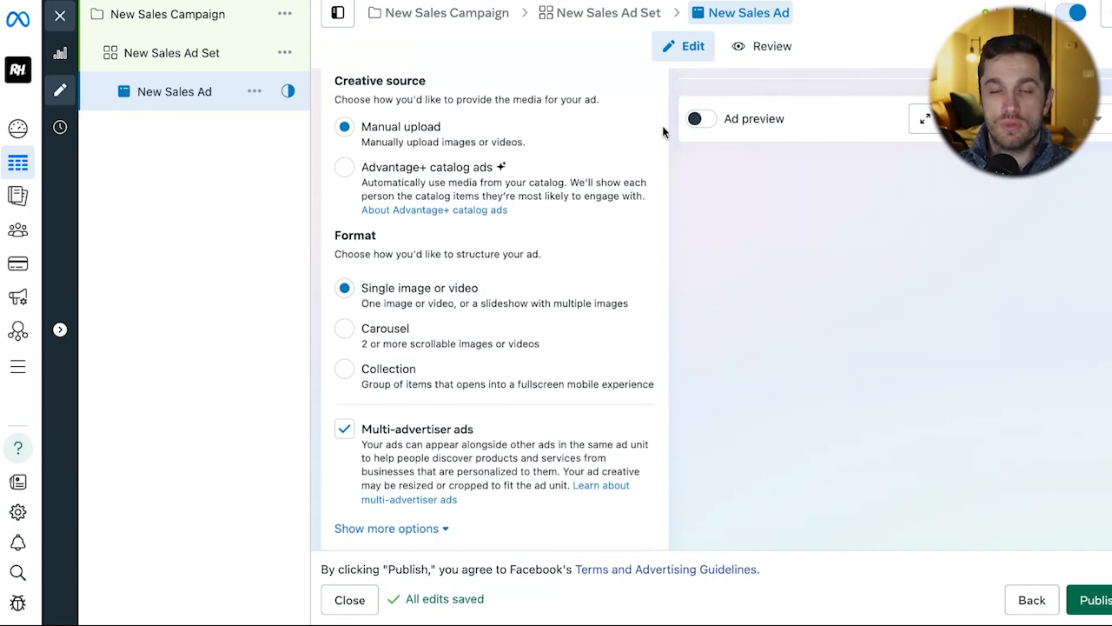
scroll(663, 125, "up", 1)
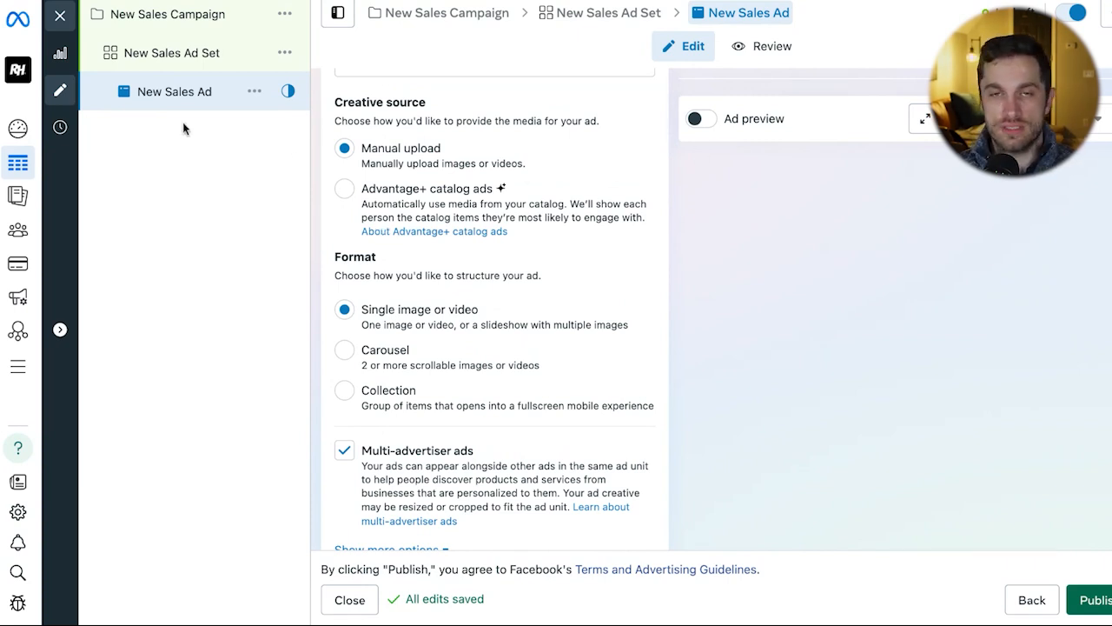
scroll(620, 231, "down", 2)
scroll(640, 231, "down", 1)
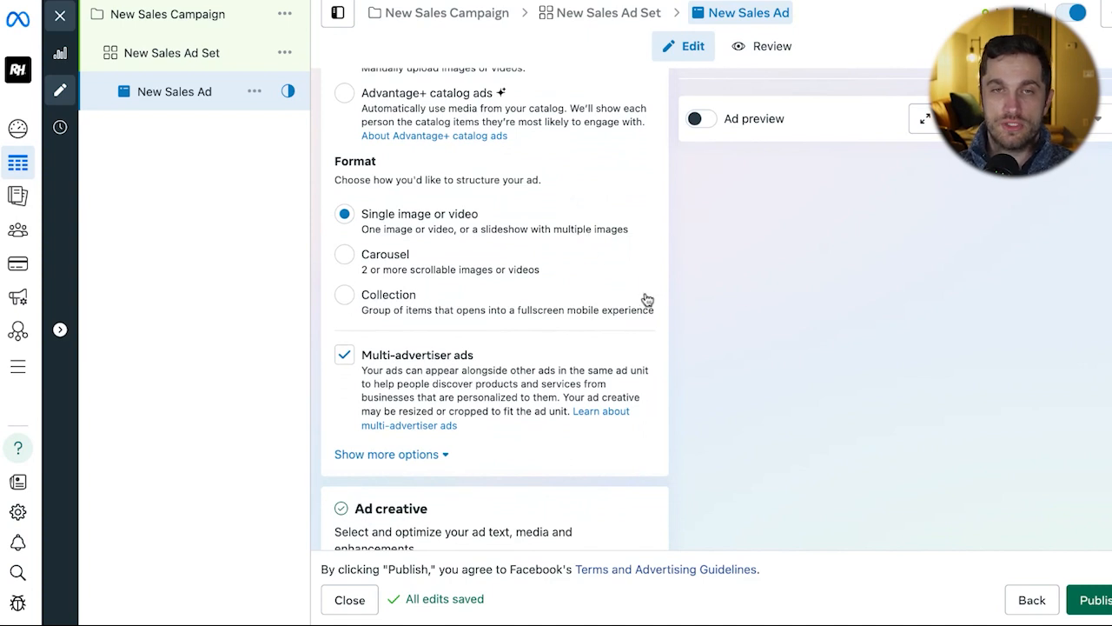
scroll(645, 301, "down", 1)
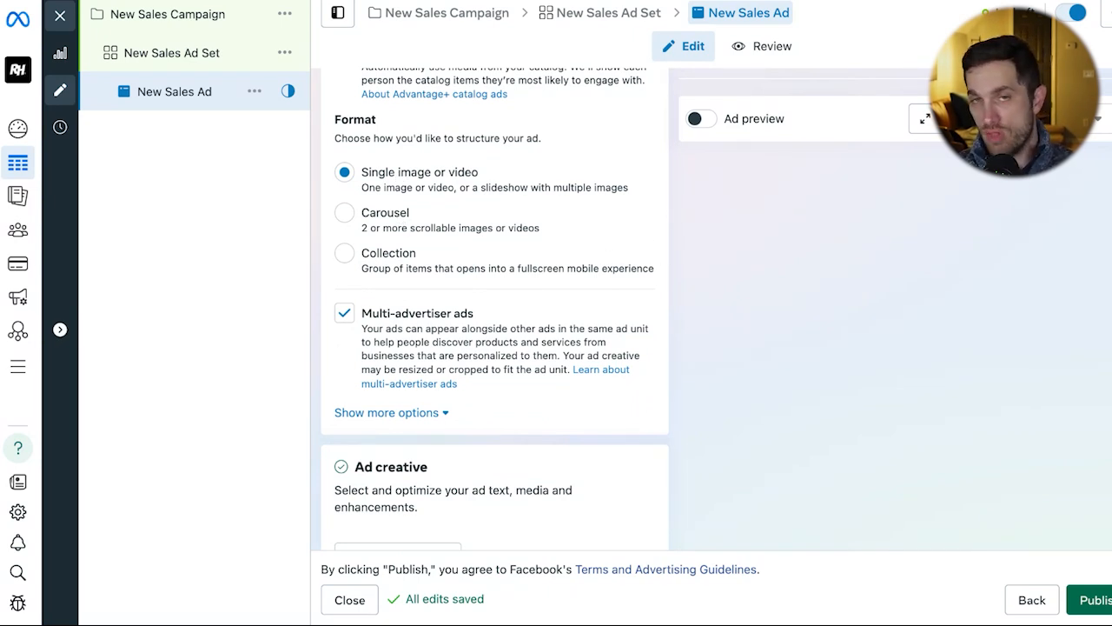
scroll(496, 304, "down", 1)
scroll(669, 199, "down", 3)
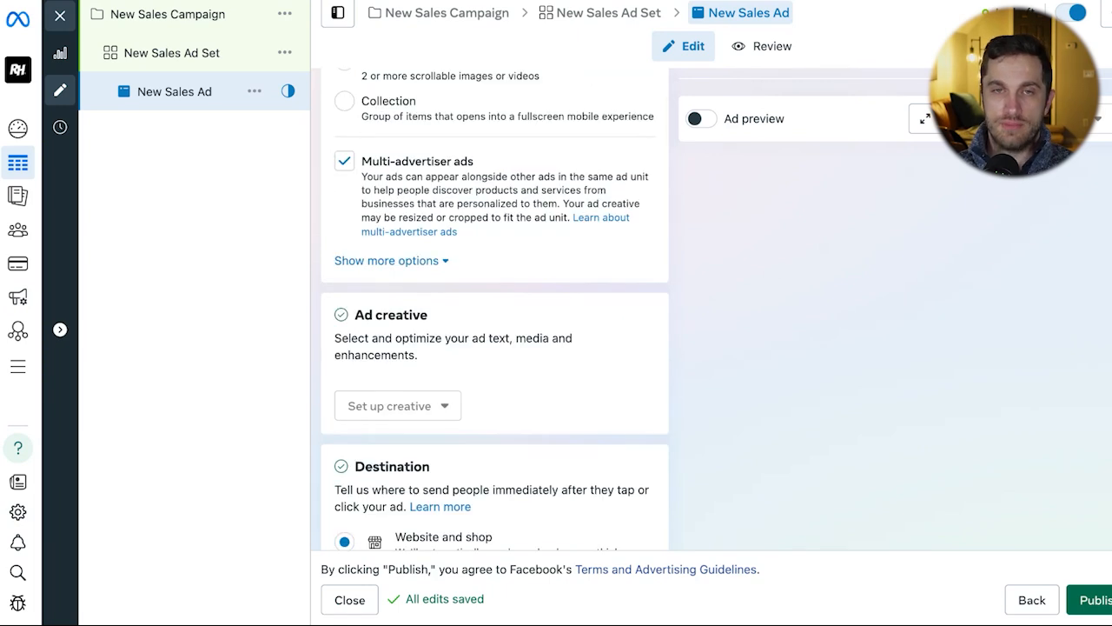
scroll(495, 311, "up", 1)
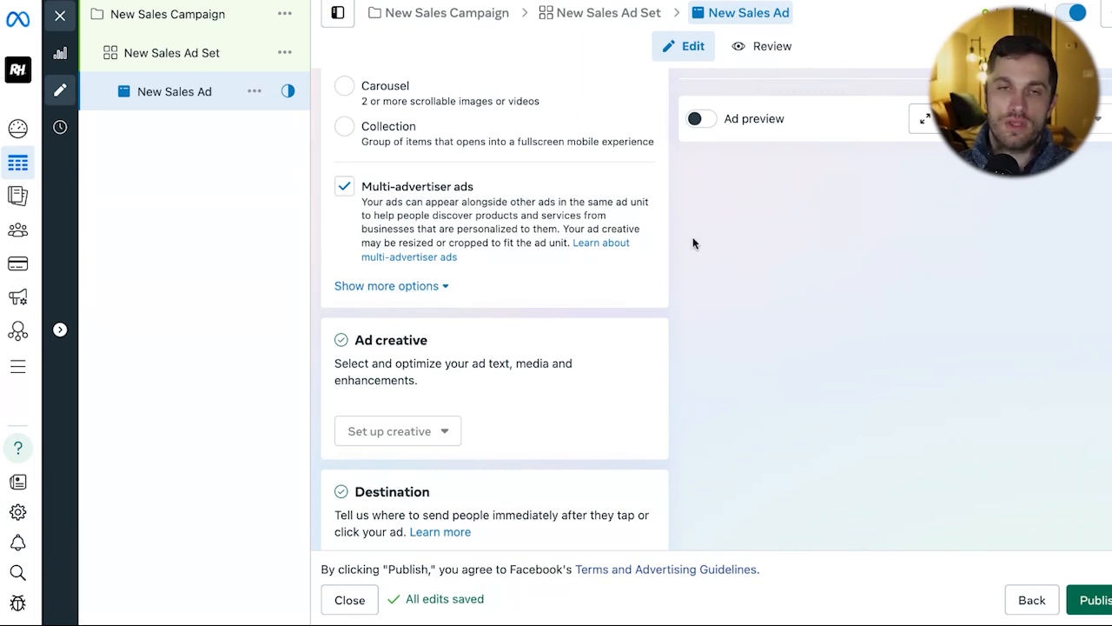
scroll(686, 240, "down", 1)
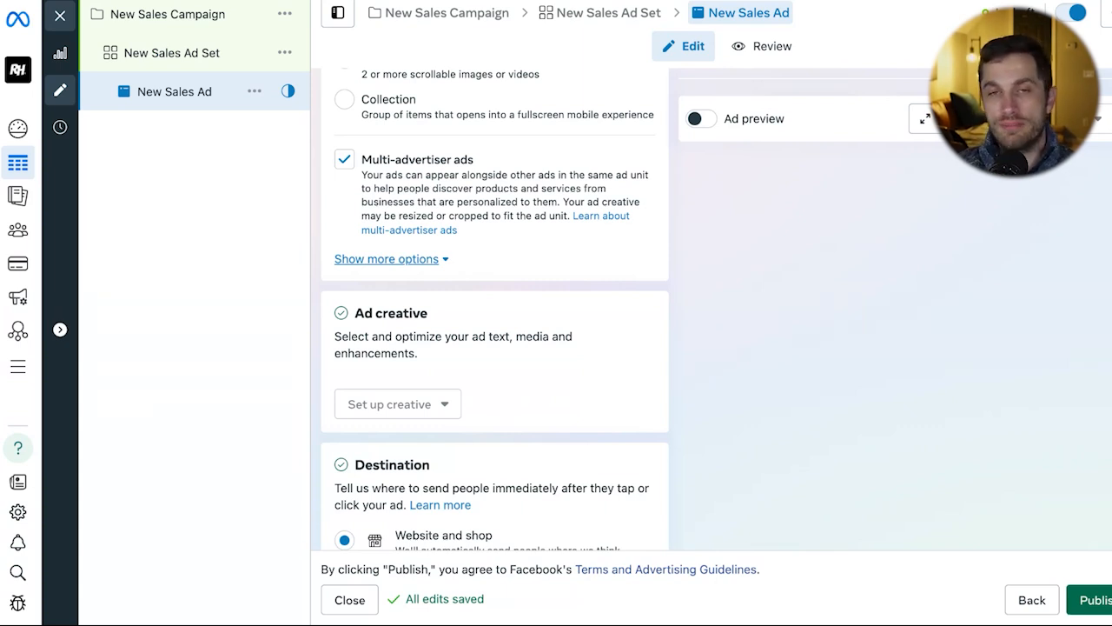
Expand the additional ad setup options and open the ad's optional schedule for editing
left_click(387, 259)
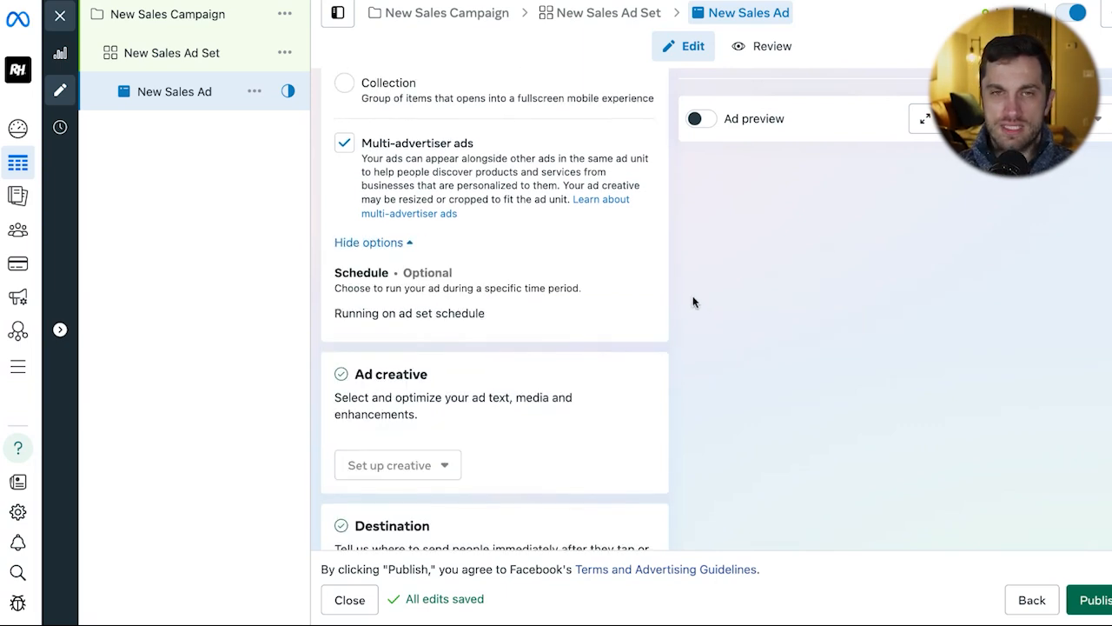
scroll(693, 296, "down", 2)
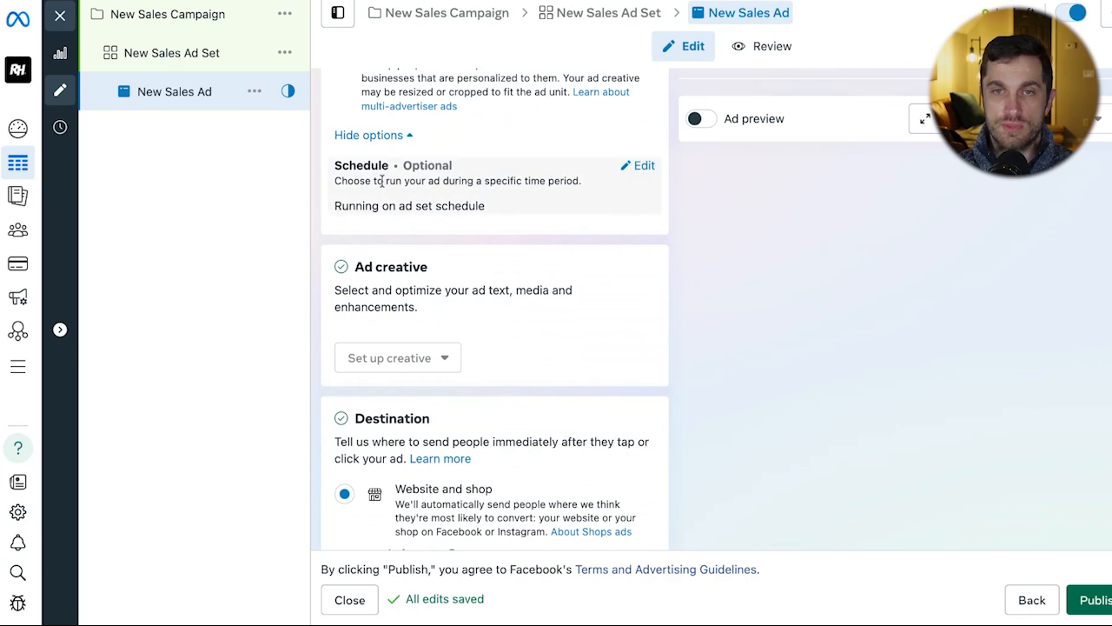
left_click(644, 168)
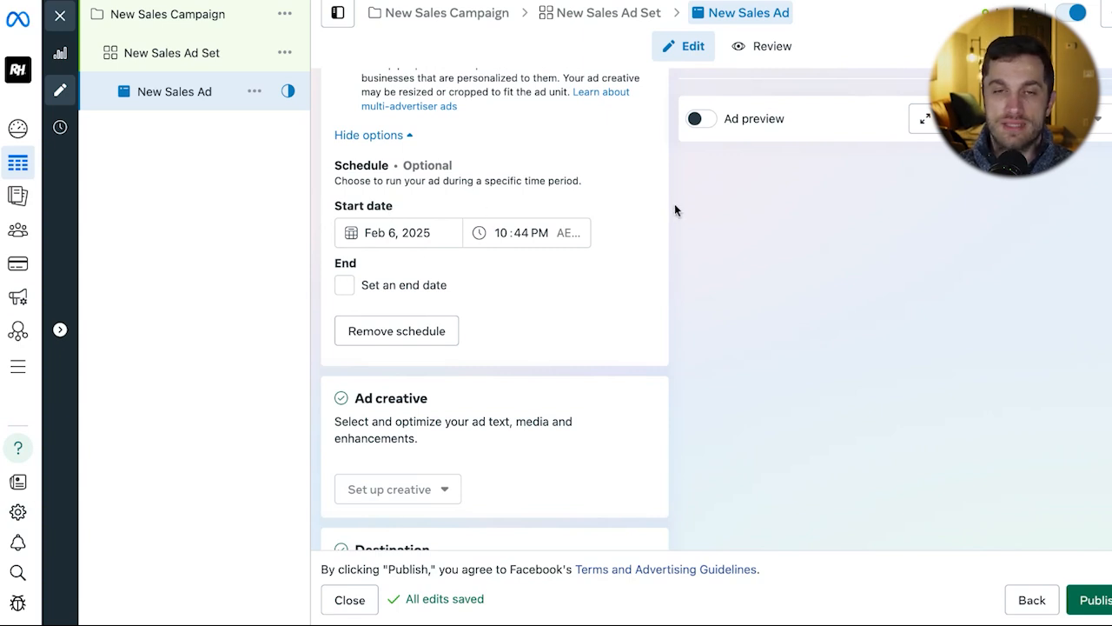
Examine the ad's Destination settings, including website URL, display link, browser add-ons, shop, Instant Experience and Facebook event
scroll(690, 326, "down", 5)
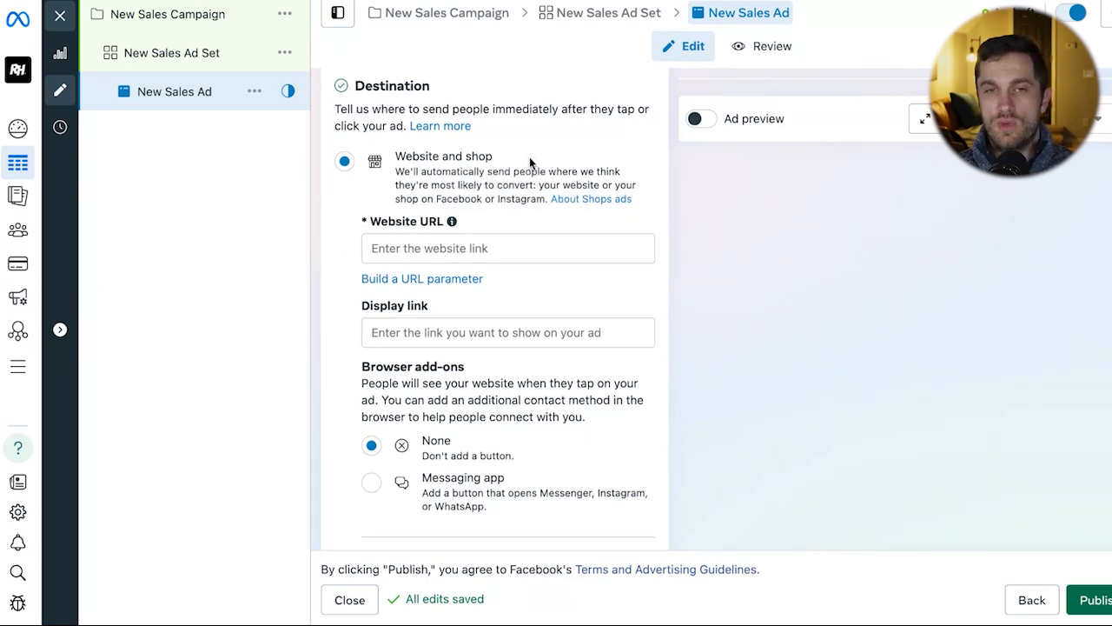
scroll(551, 278, "down", 1)
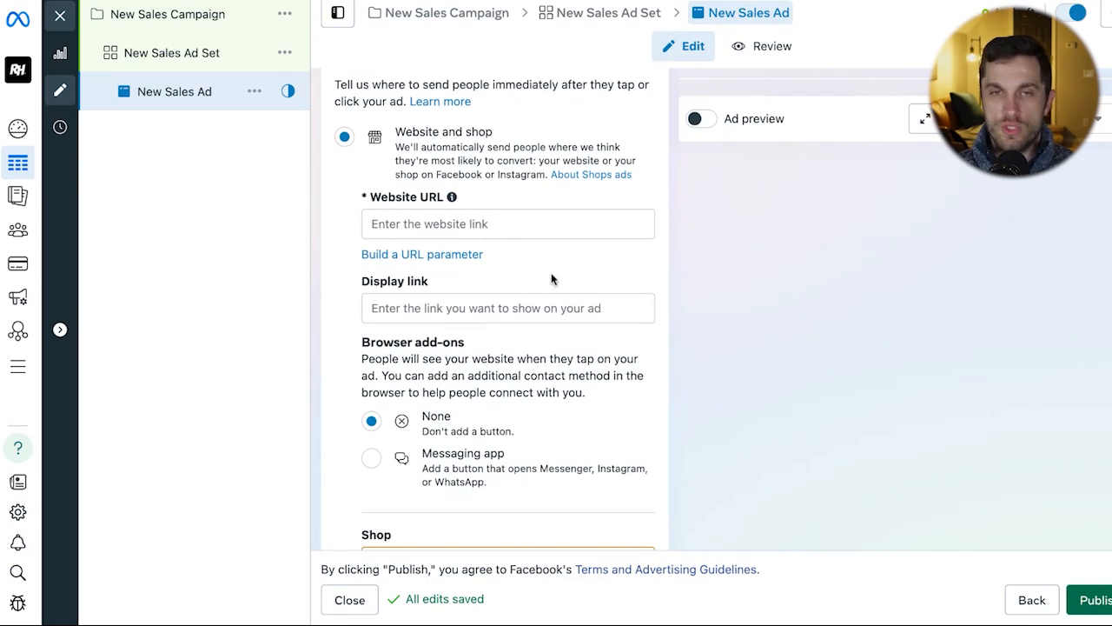
scroll(626, 213, "down", 2)
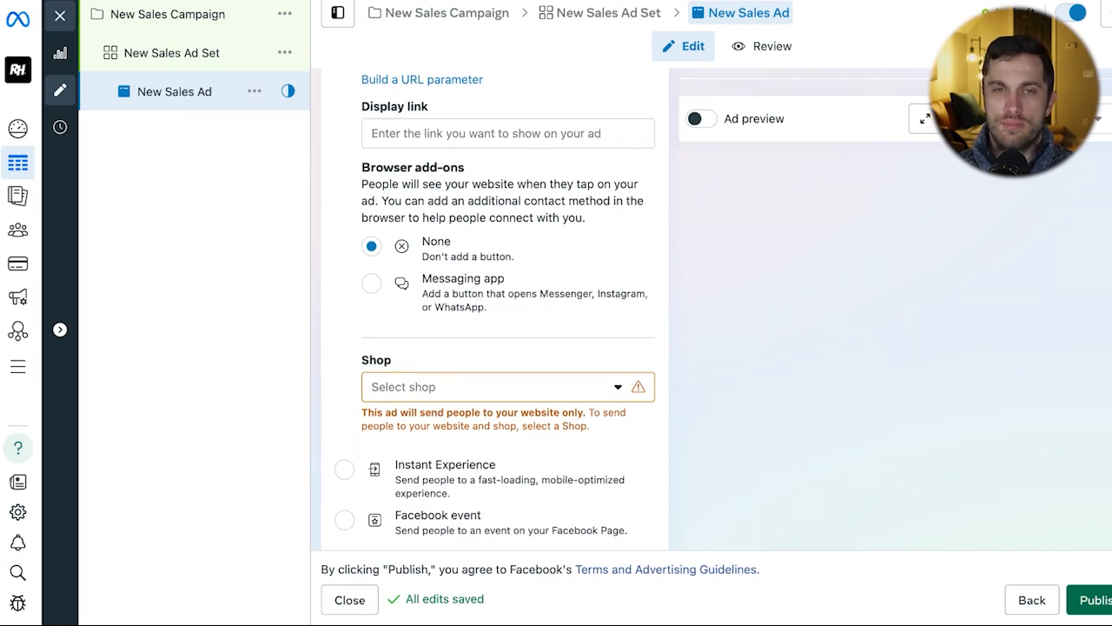
scroll(436, 239, "down", 1)
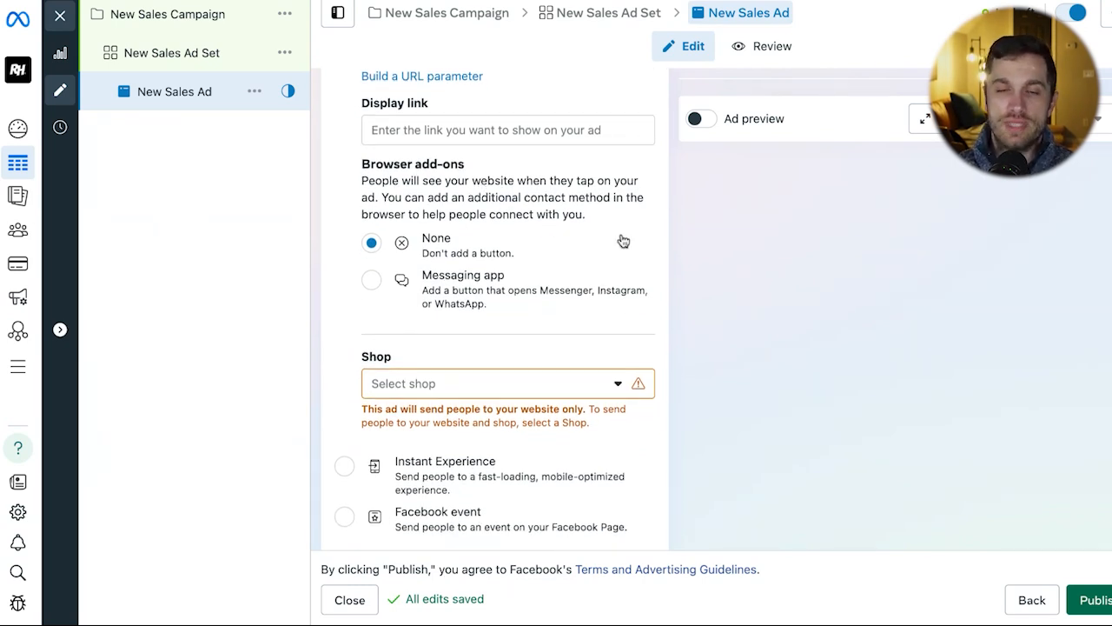
scroll(494, 263, "down", 1)
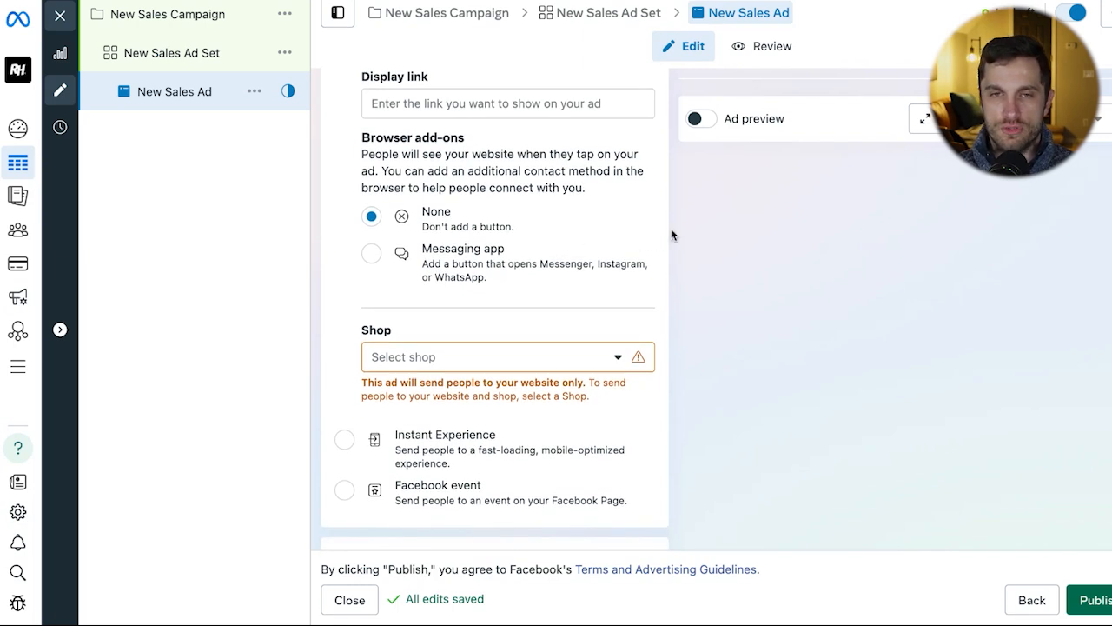
scroll(697, 203, "down", 2)
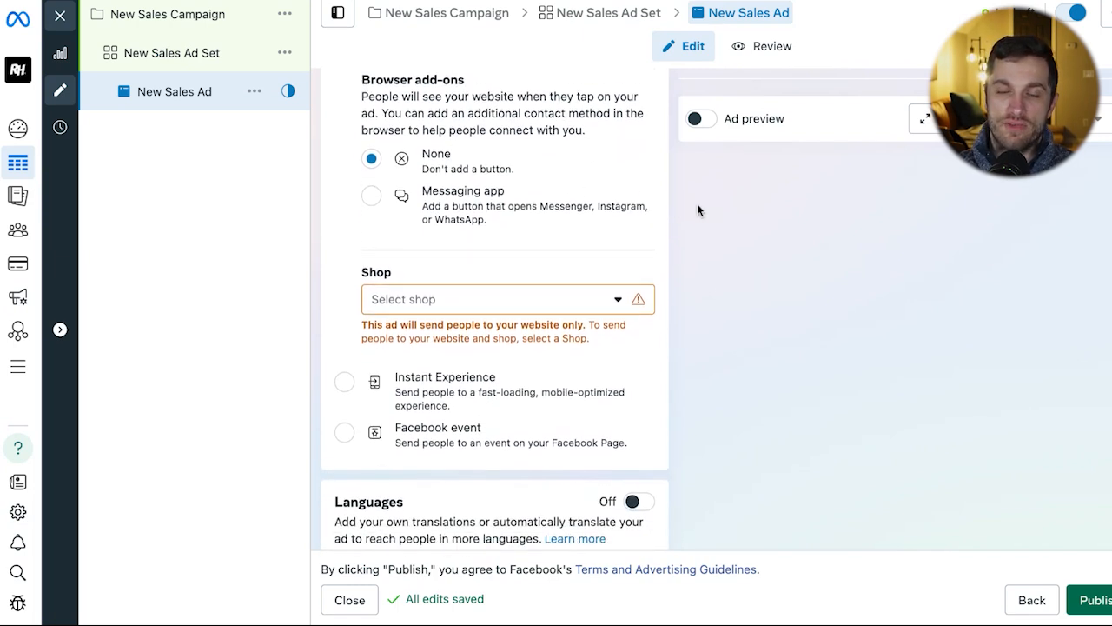
Open the Shop selection in the ad's Destination settings and close it without choosing a shop
scroll(626, 222, "down", 3)
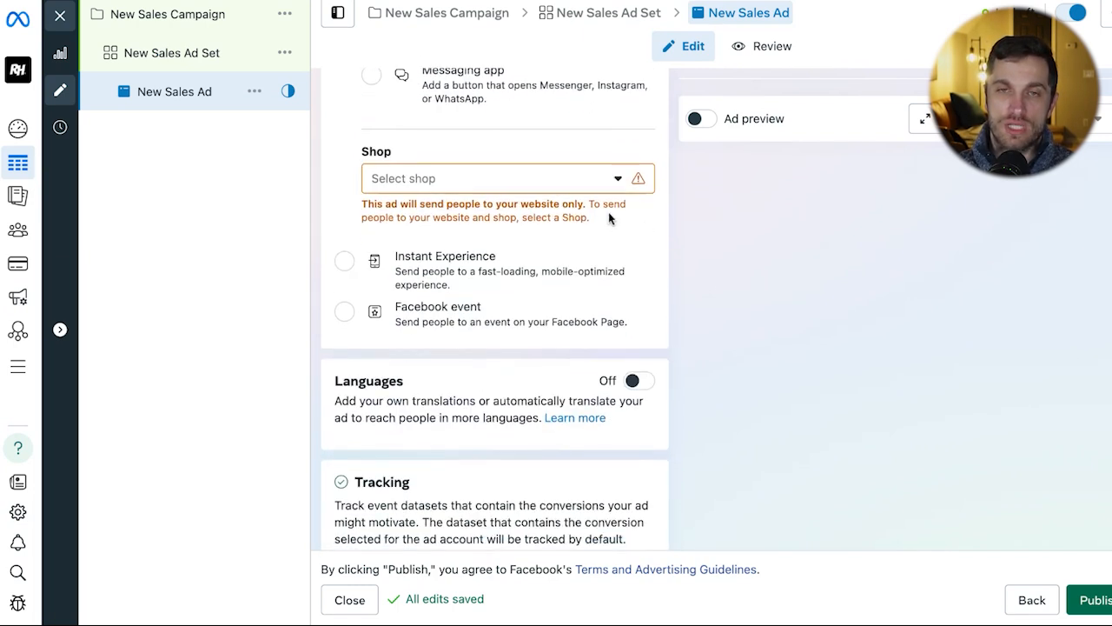
left_click(560, 184)
left_click(664, 167)
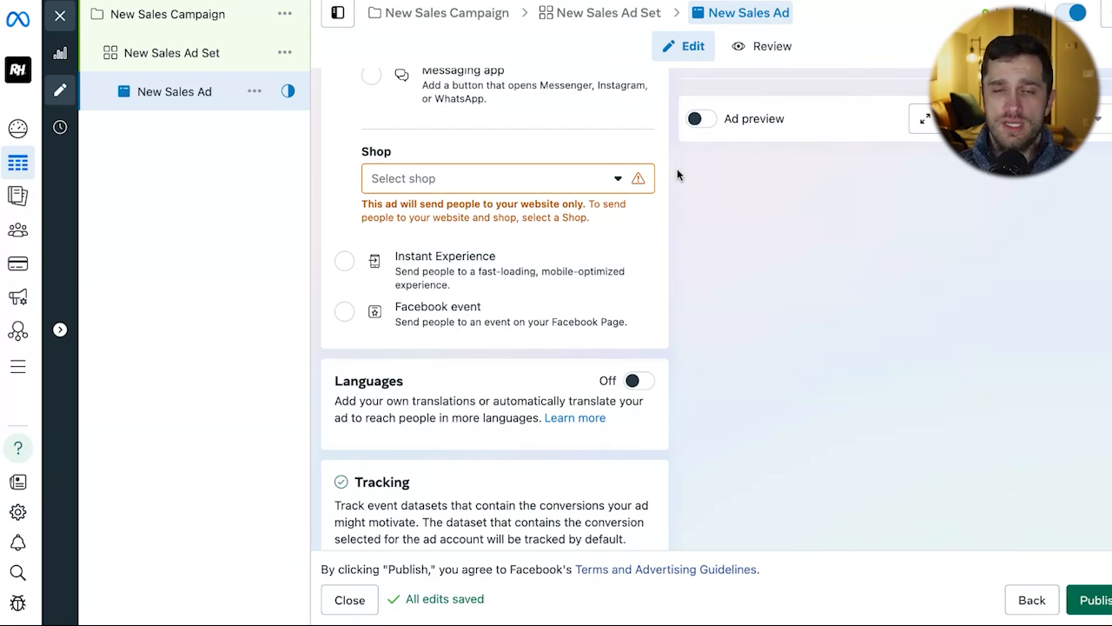
Switch the ad's Languages option on to examine its translation settings, and switch it back off
scroll(682, 162, "down", 1)
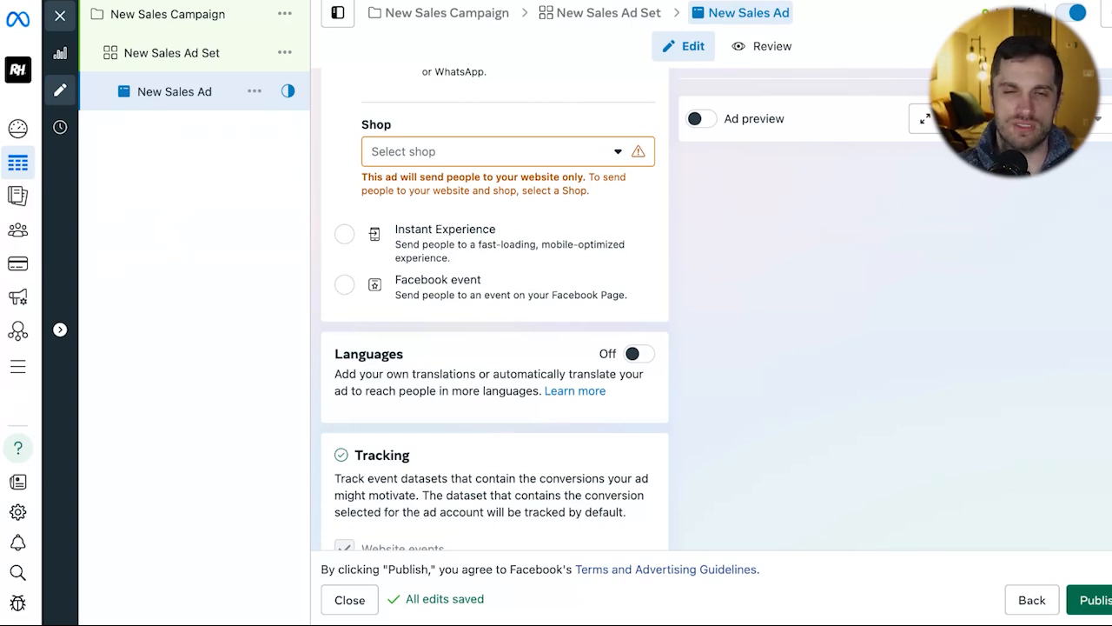
scroll(684, 185, "down", 2)
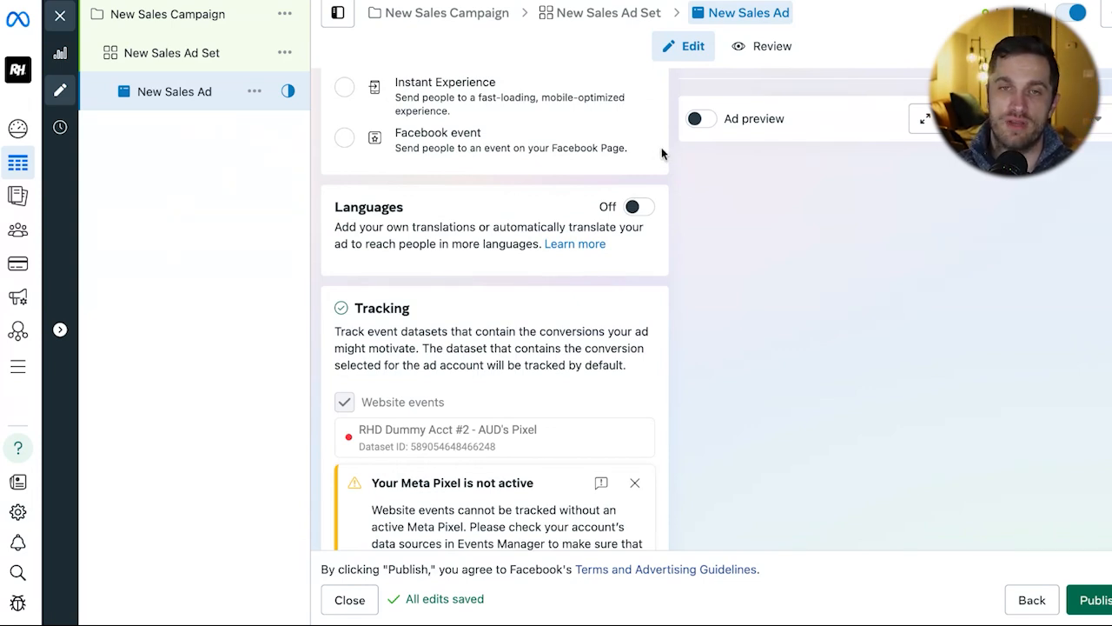
scroll(665, 147, "down", 1)
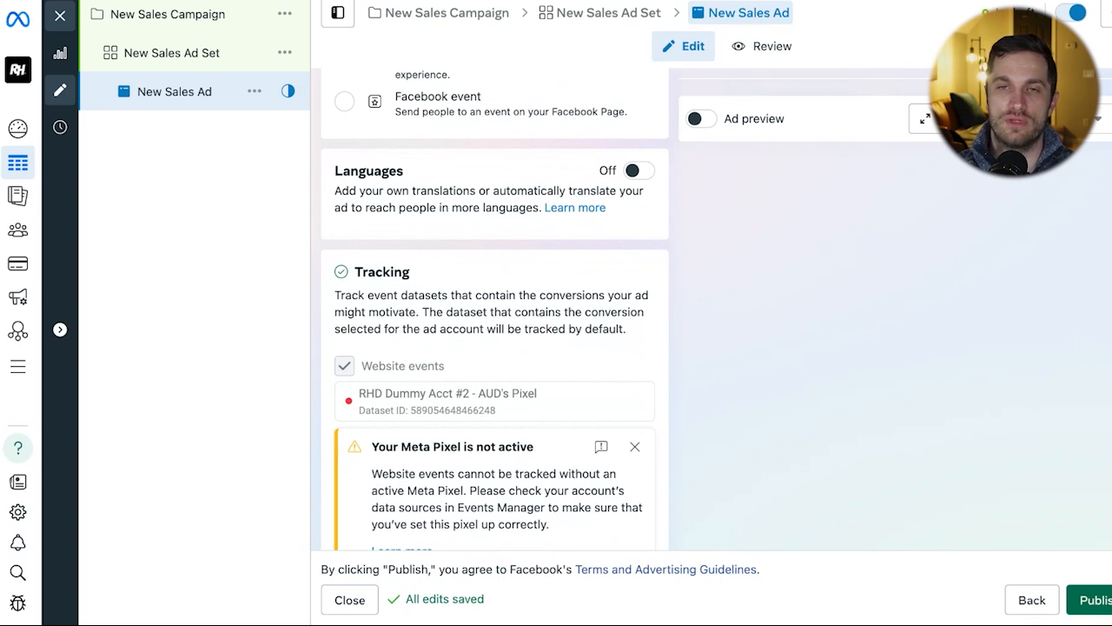
scroll(516, 204, "down", 1)
left_click(646, 153)
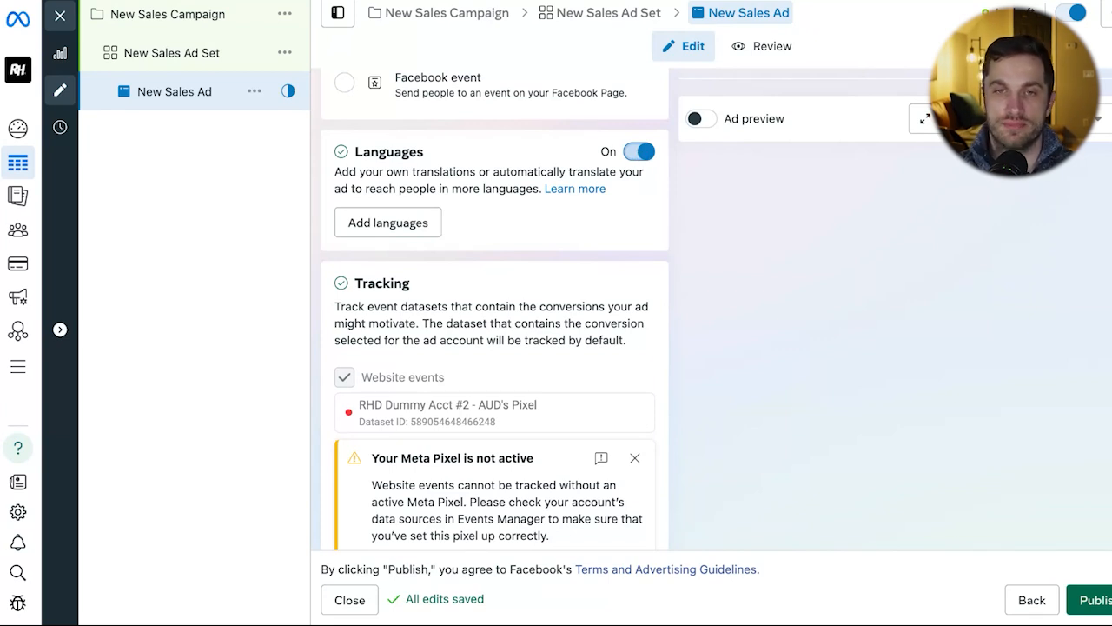
left_click(639, 151)
Examine the ad's Tracking settings, including website and app events, and enable and disable Offline events to inspect its options
scroll(691, 204, "down", 3)
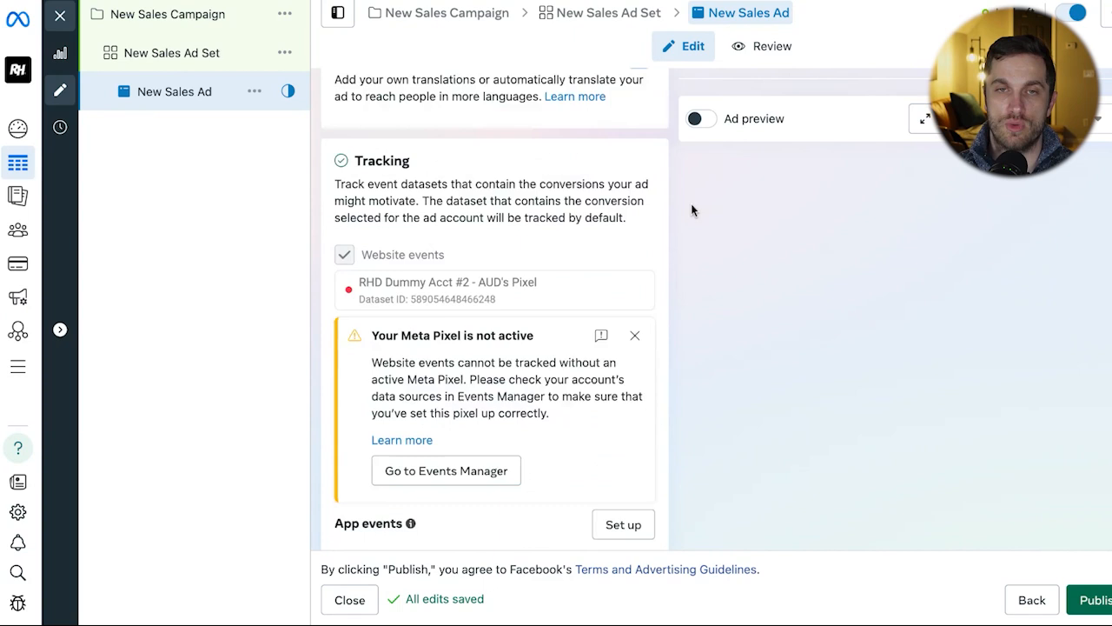
scroll(690, 209, "up", 1)
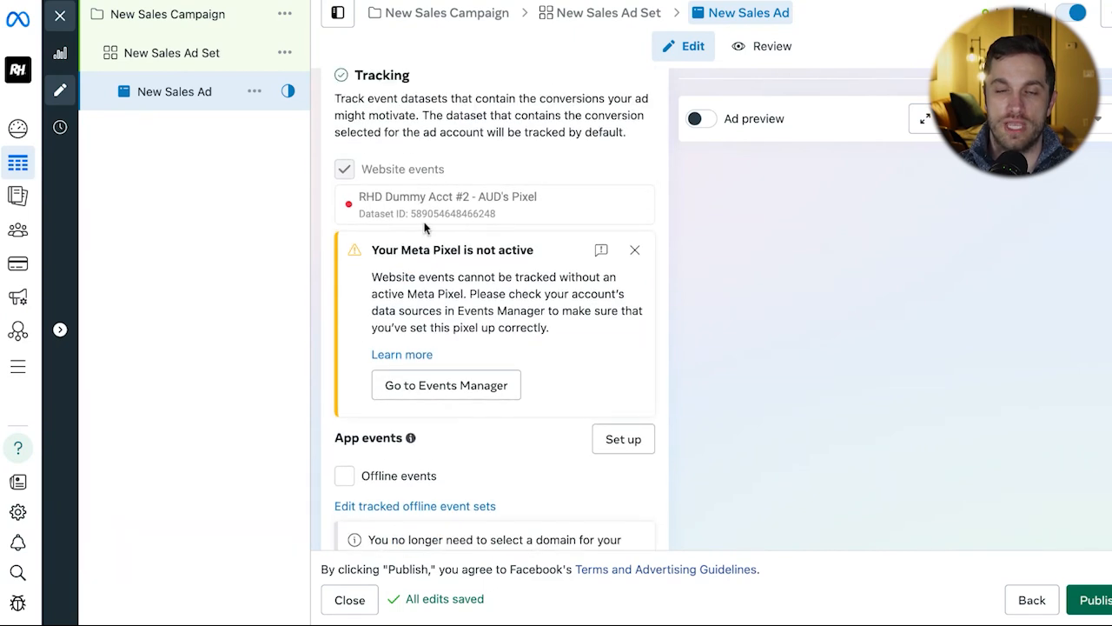
scroll(426, 226, "down", 1)
scroll(540, 190, "down", 3)
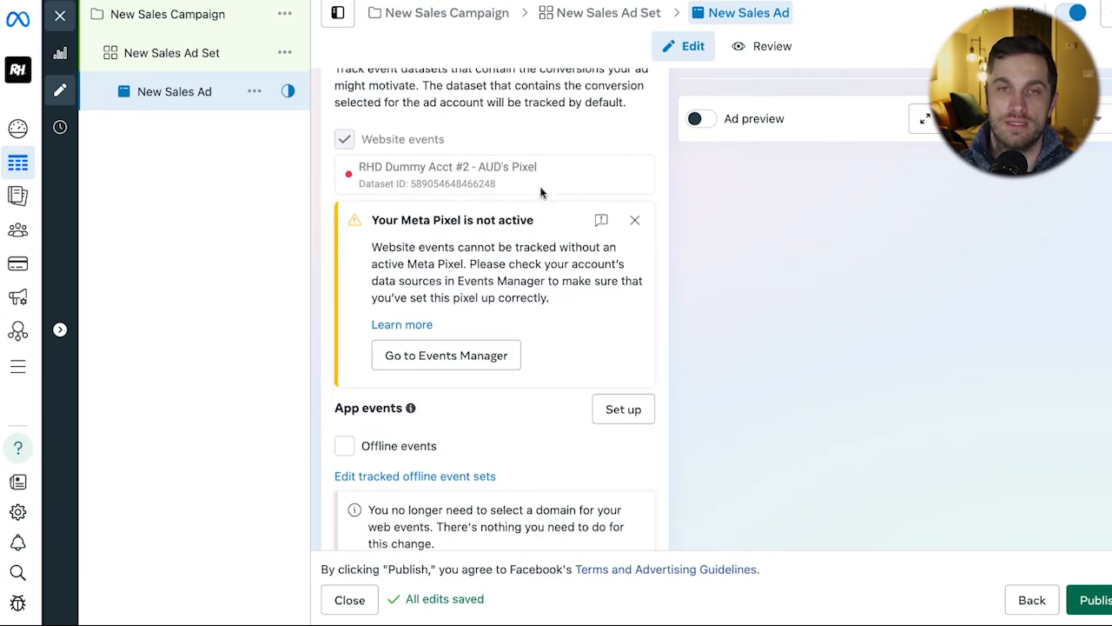
scroll(540, 191, "down", 2)
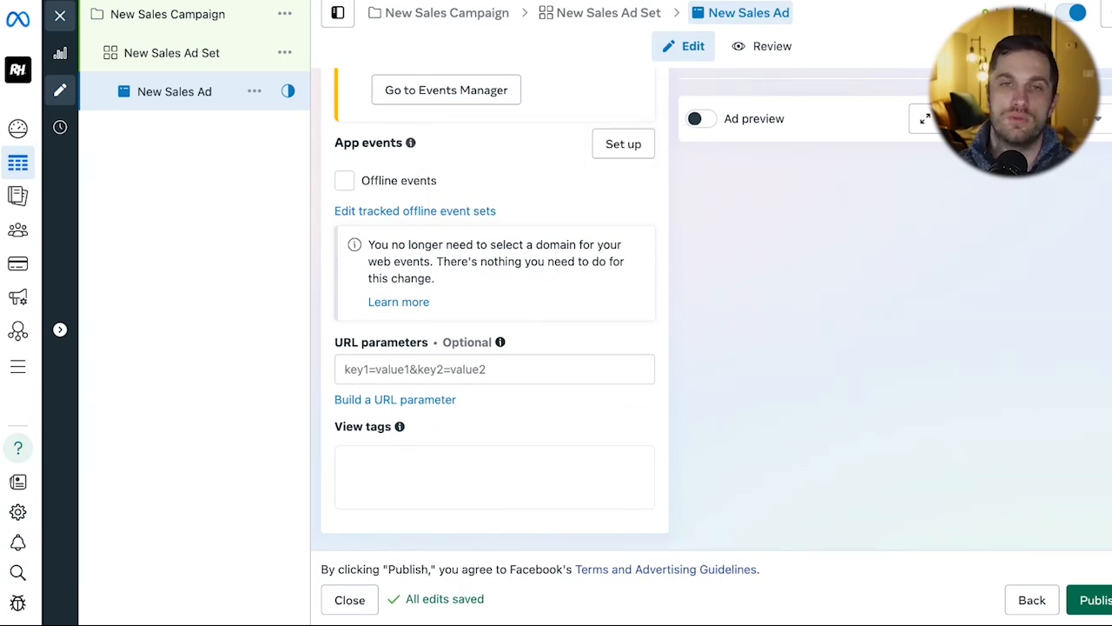
left_click(345, 181)
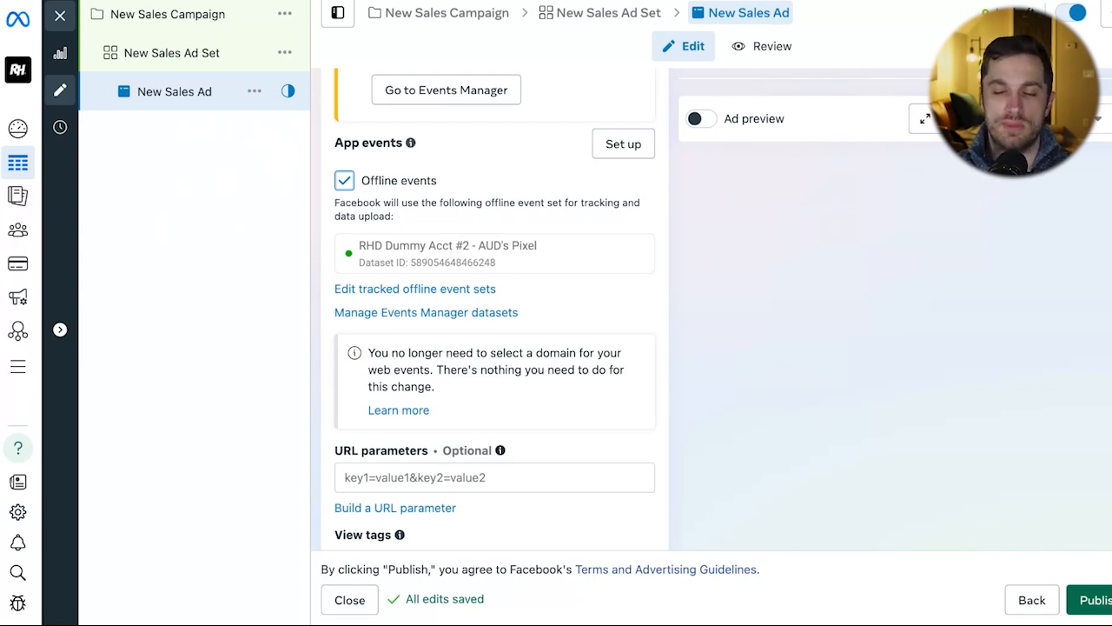
left_click(345, 181)
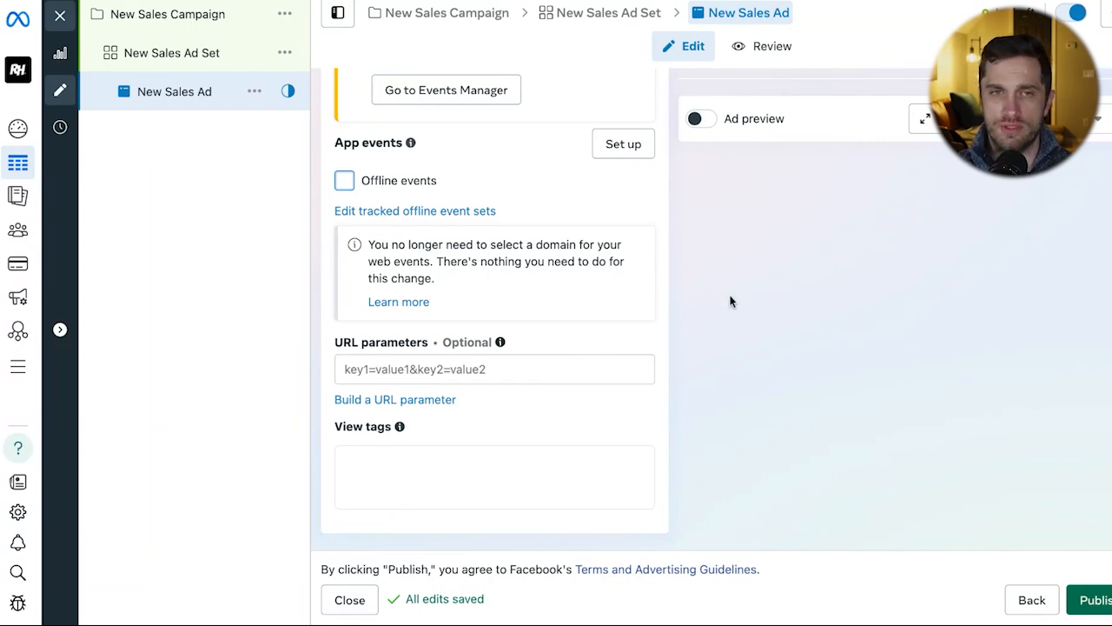
Examine the ad's optional URL parameters and View tags settings, leaving both empty, and return to the Ad name section
left_click(512, 368)
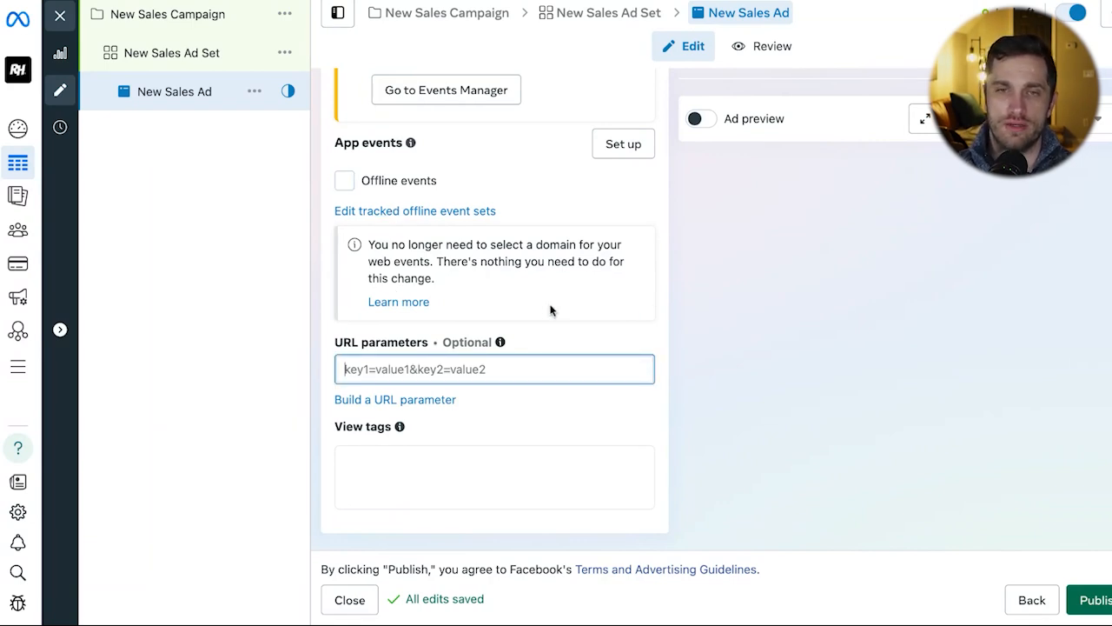
mouse_move(501, 341)
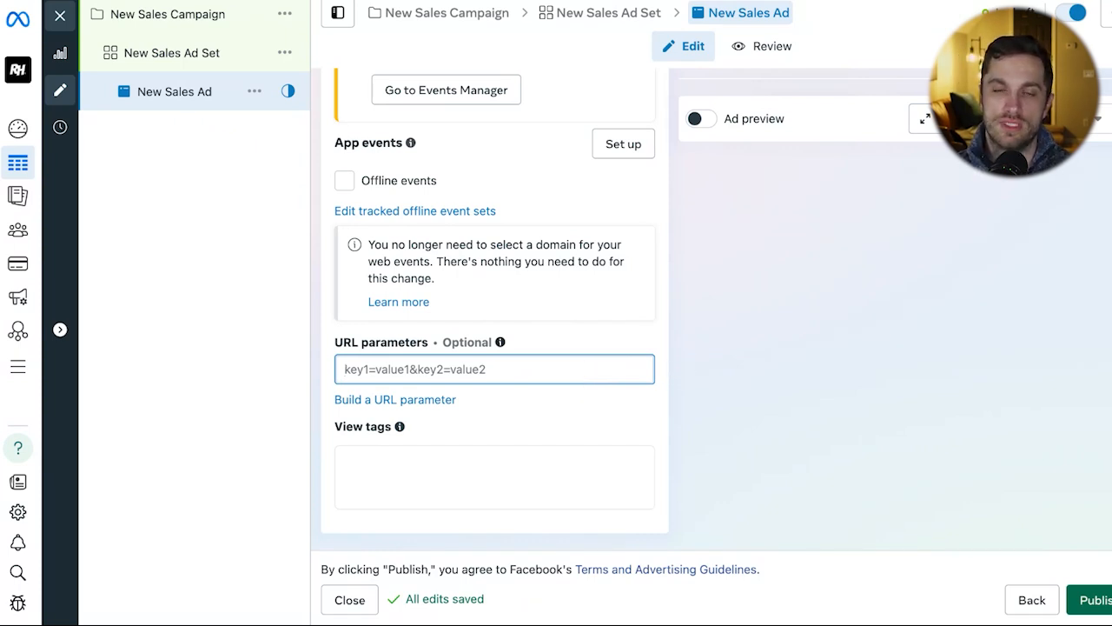
left_click(661, 373)
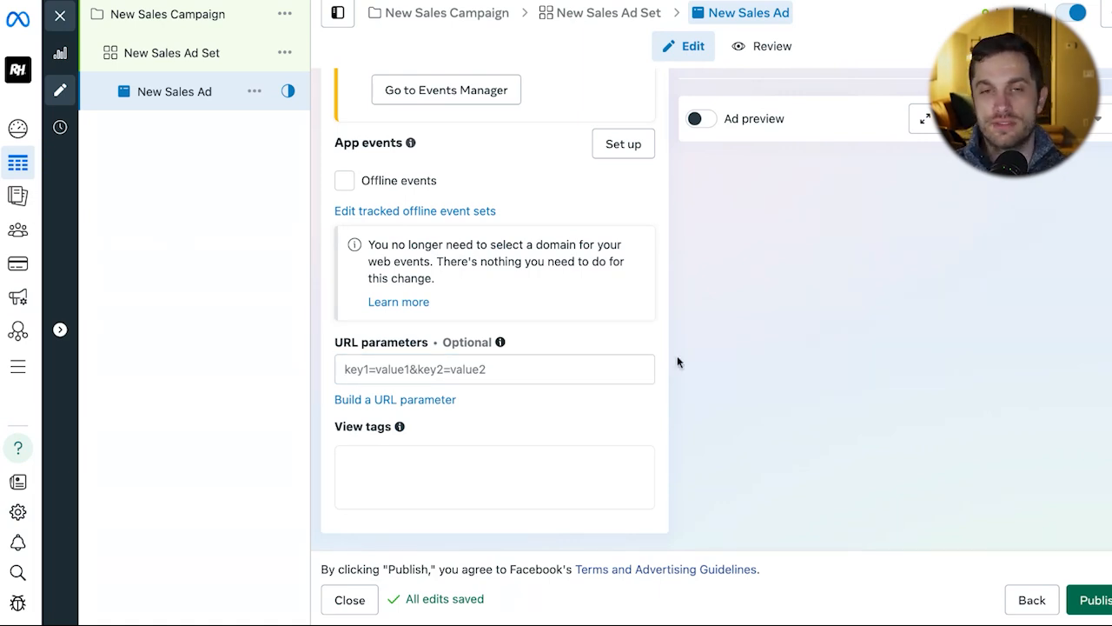
mouse_move(400, 426)
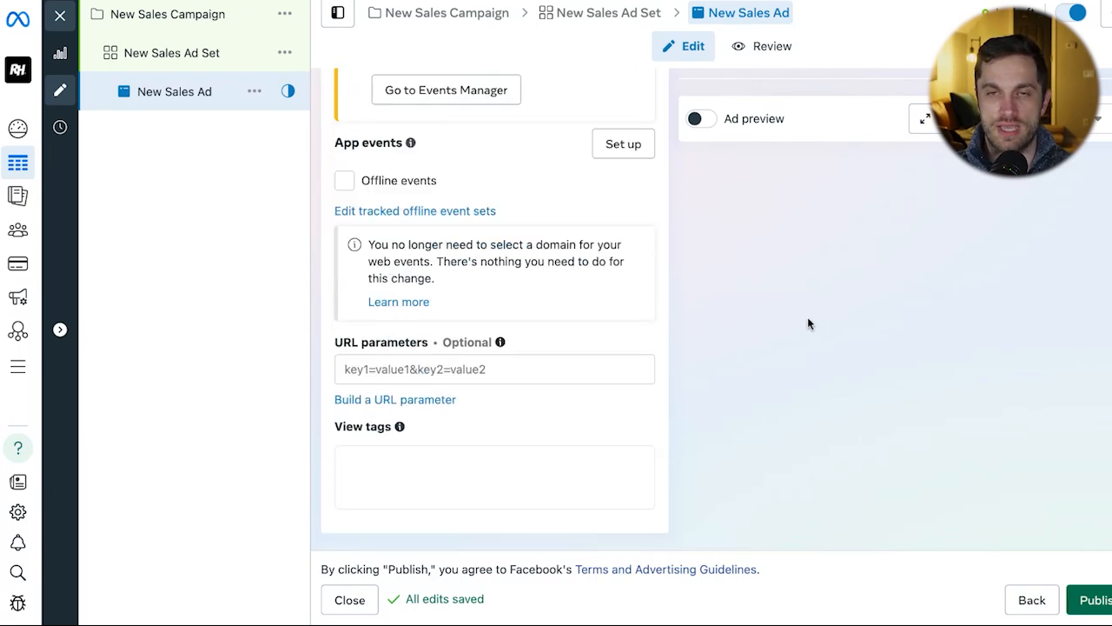
scroll(648, 360, "up", 1)
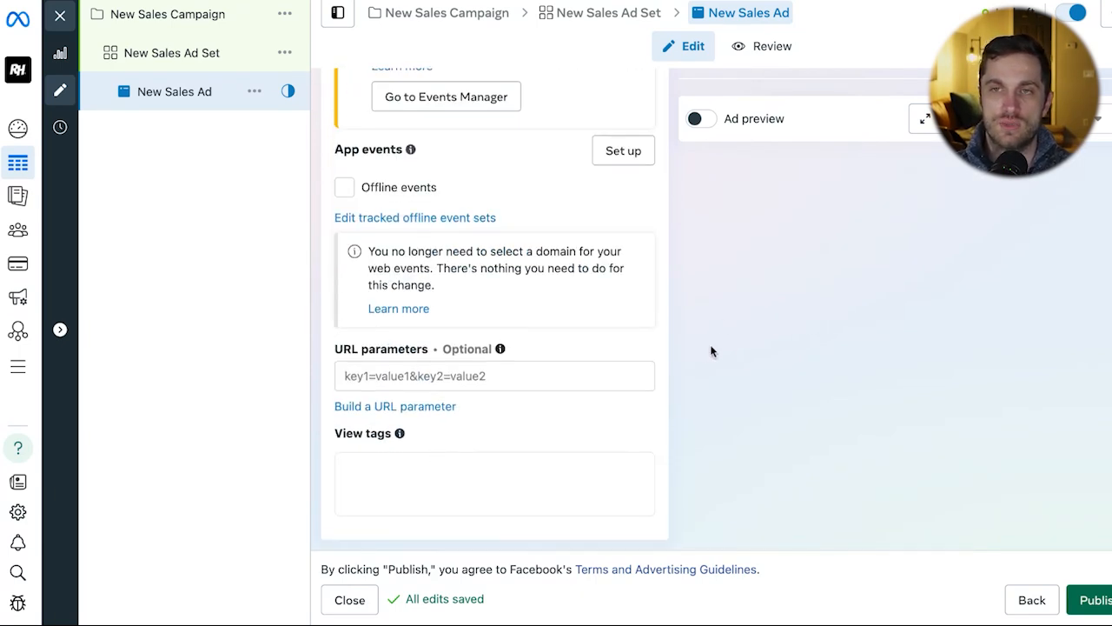
scroll(711, 352, "up", 10)
scroll(711, 351, "up", 1)
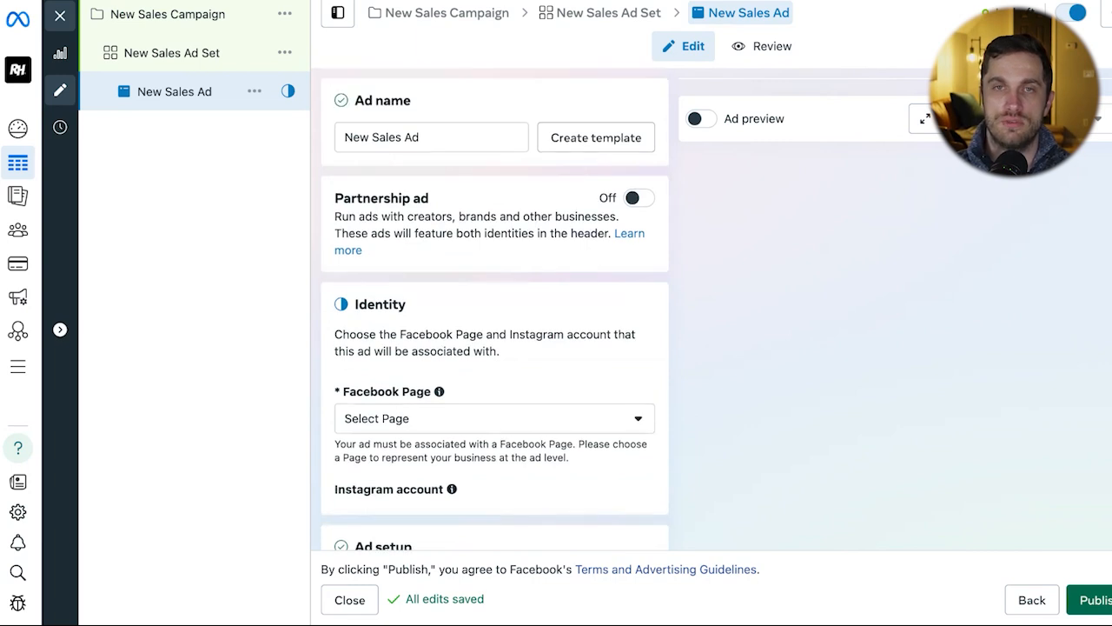